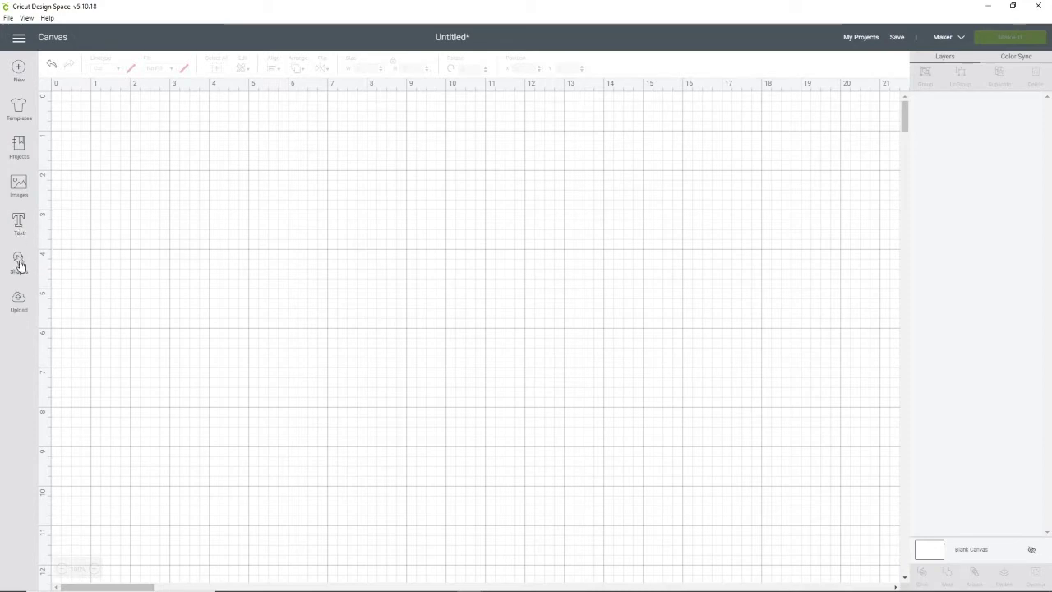
Step: Add a square and resize it to a 9.25 × 6.75 inch rectangle with proportions unlocked
click(19, 263)
click(62, 191)
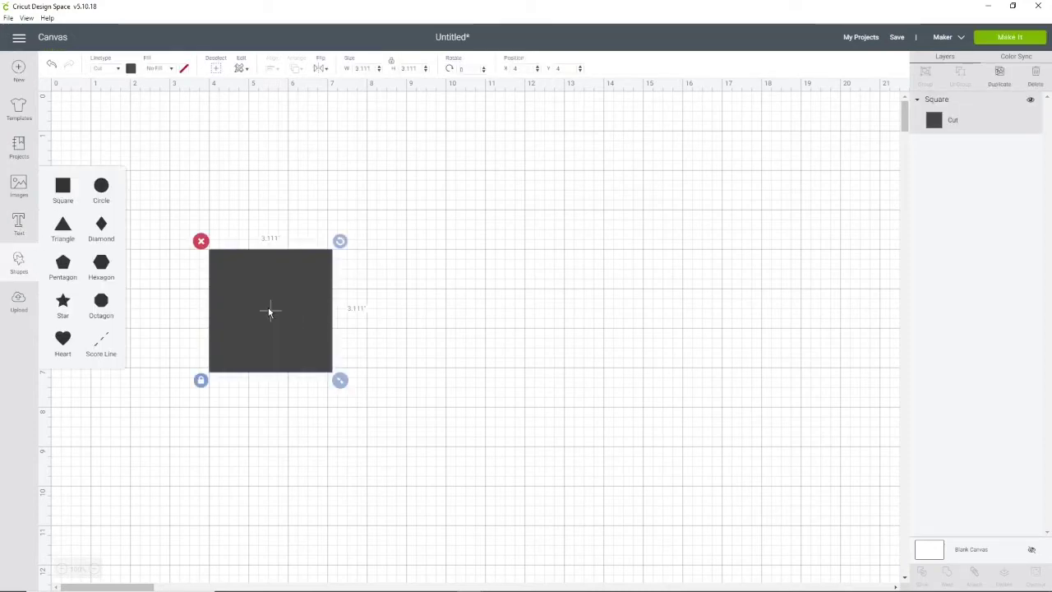
drag(268, 311, 401, 242)
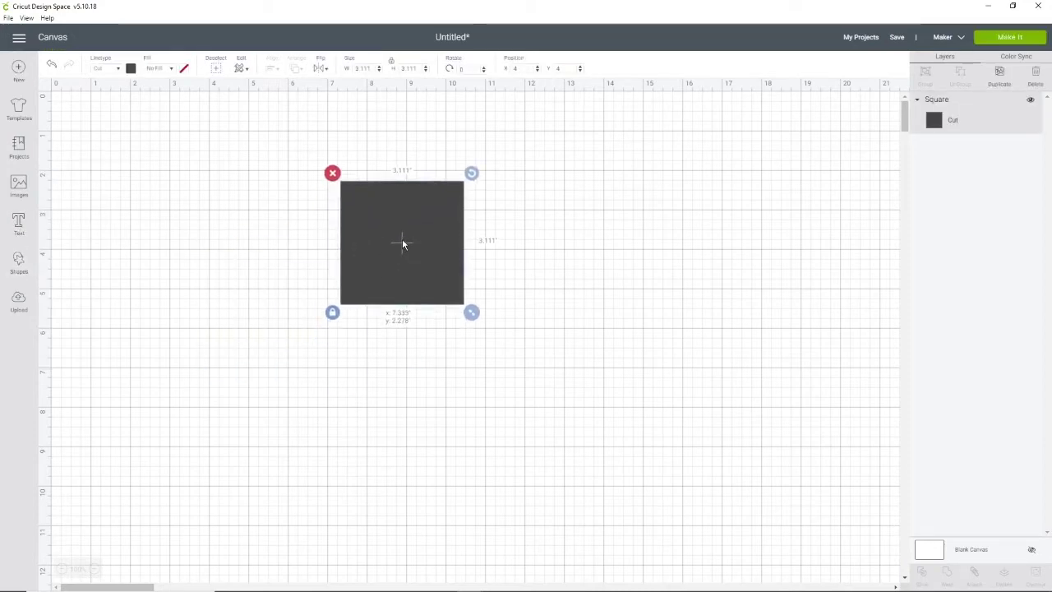
click(332, 314)
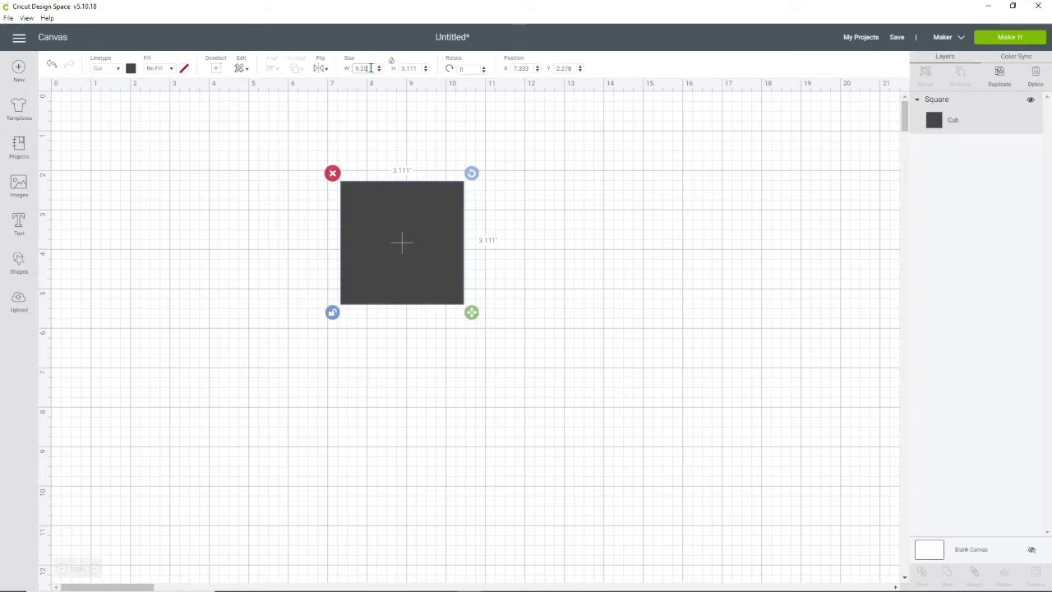
click(417, 70)
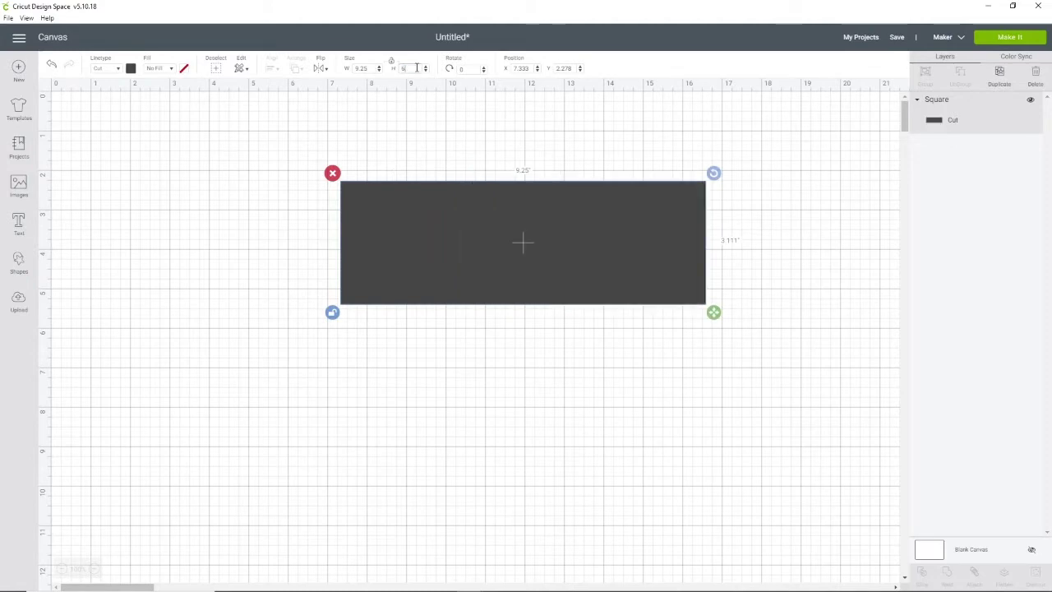
text(6.75)
key(Return)
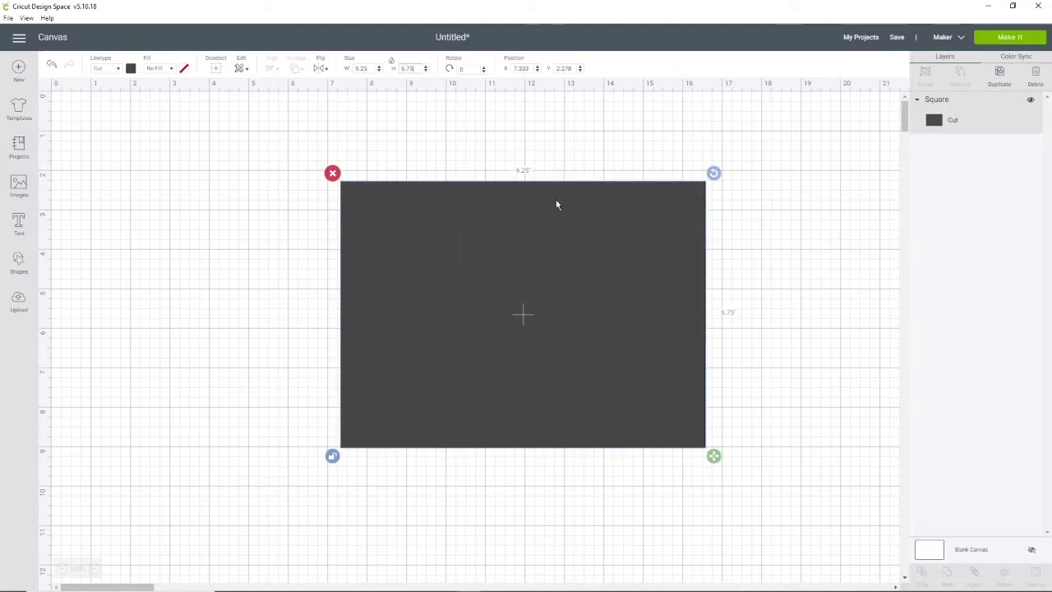
drag(556, 212, 477, 227)
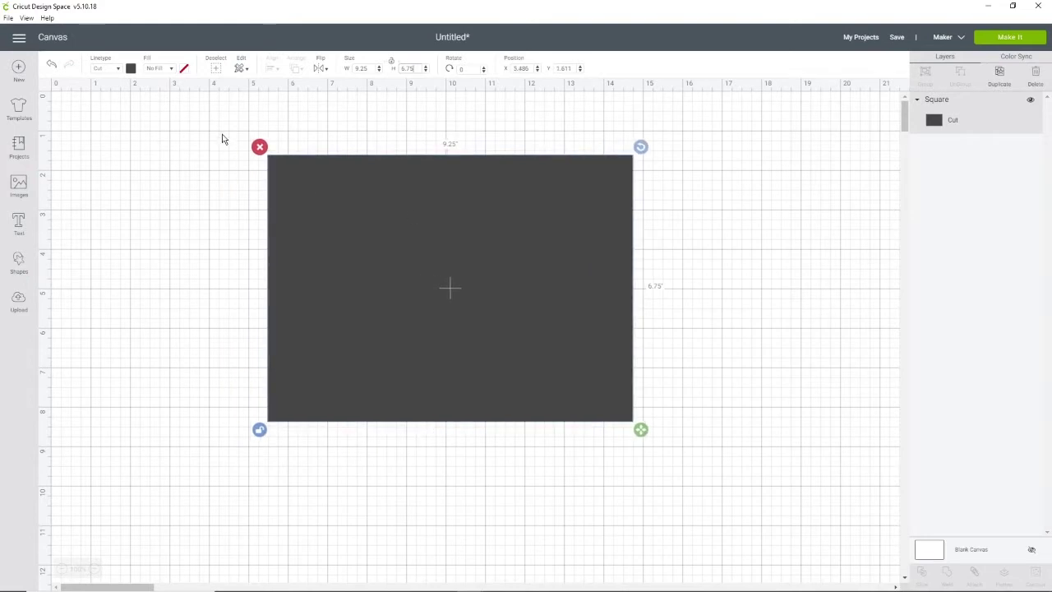
Step: Set the rectangle's fill to Print so its layer becomes Cut | Print
click(170, 69)
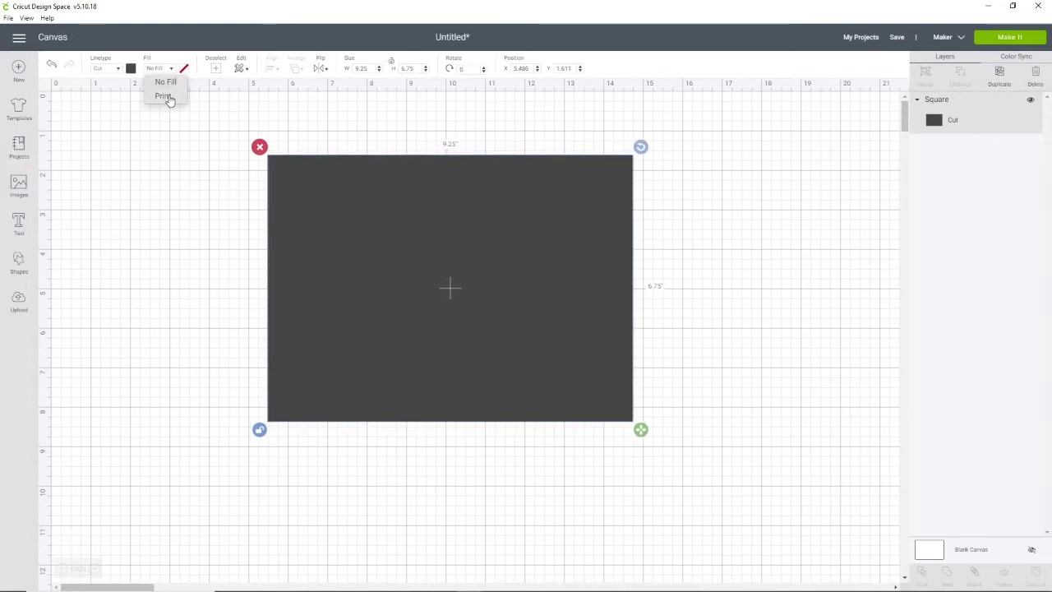
click(168, 96)
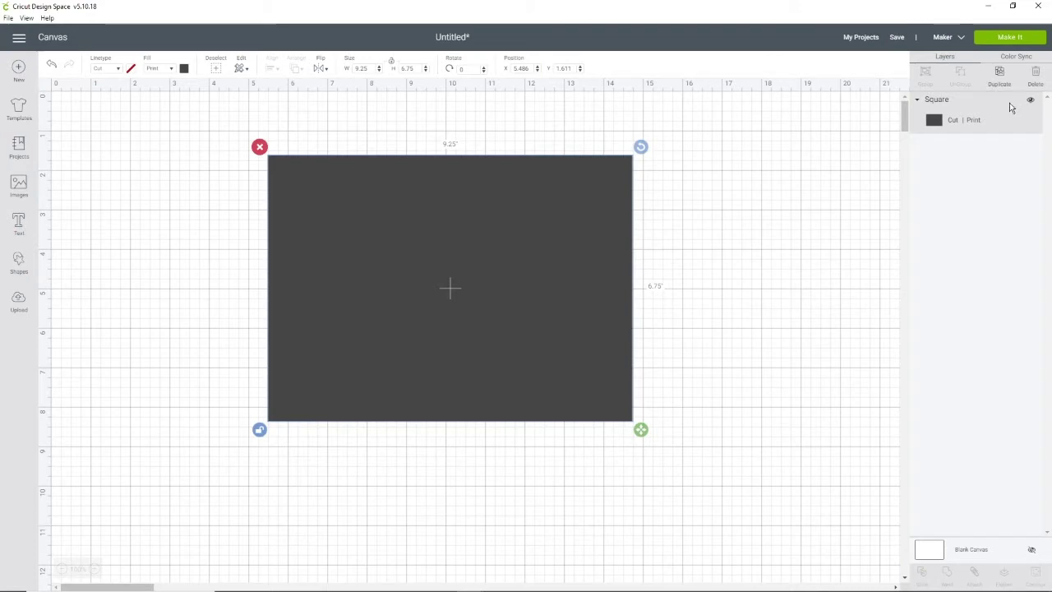
drag(455, 263, 462, 257)
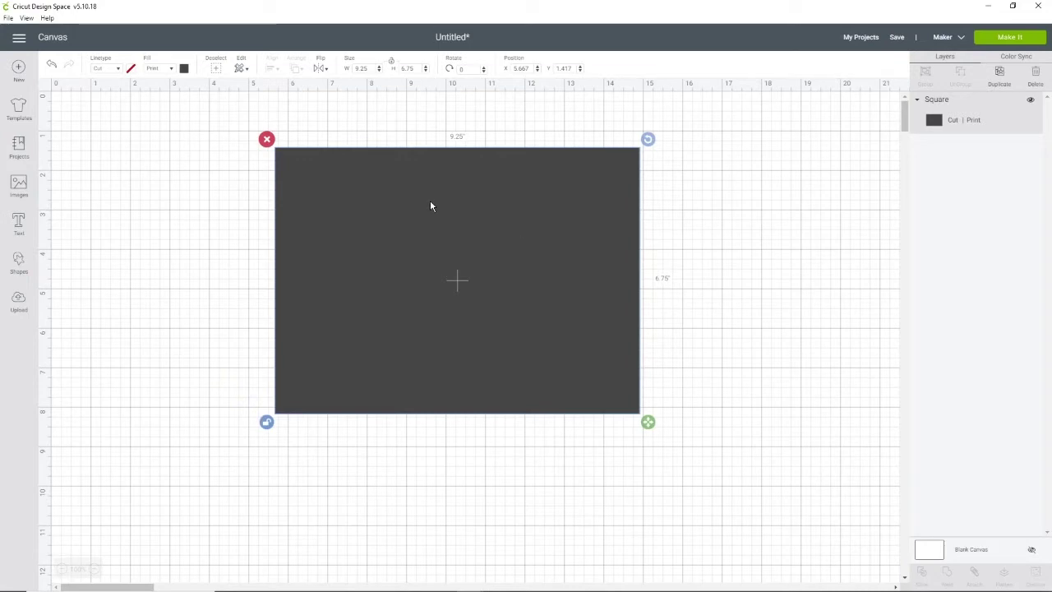
Step: Add a second square on the rectangle's top-left corner and colour it white
click(184, 274)
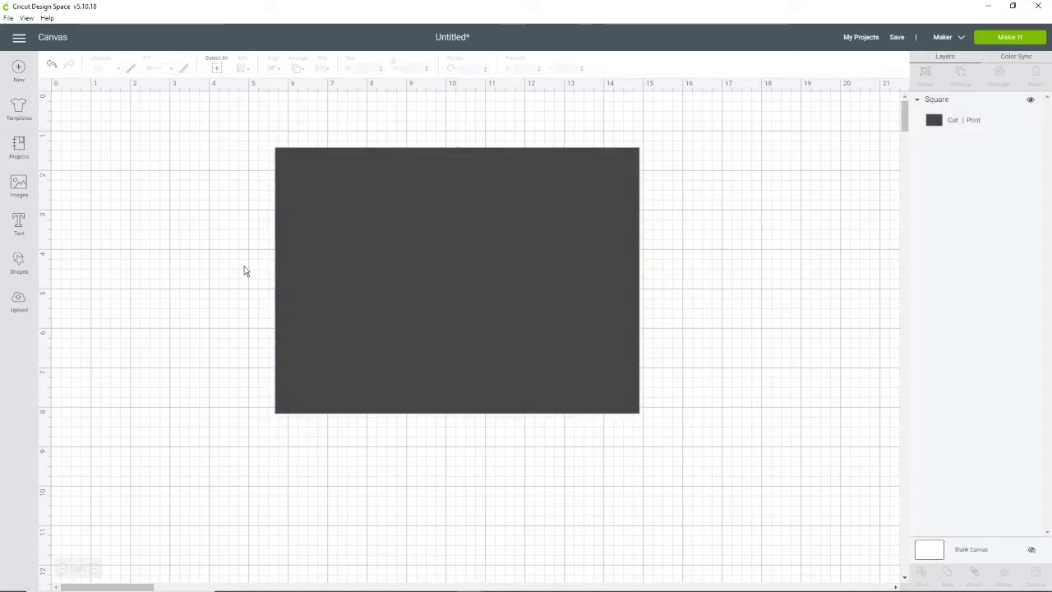
click(18, 261)
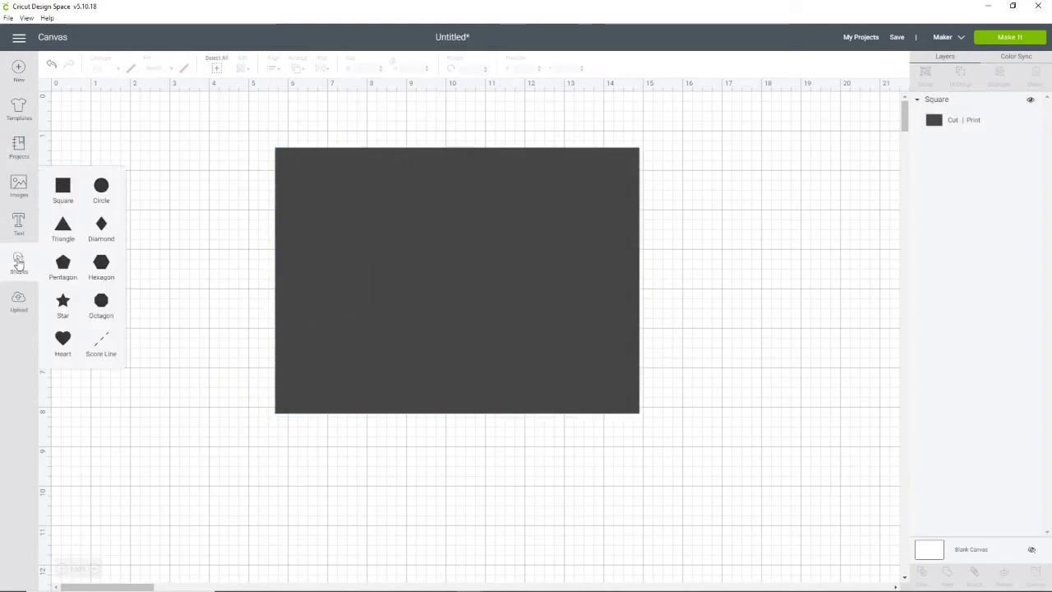
click(62, 186)
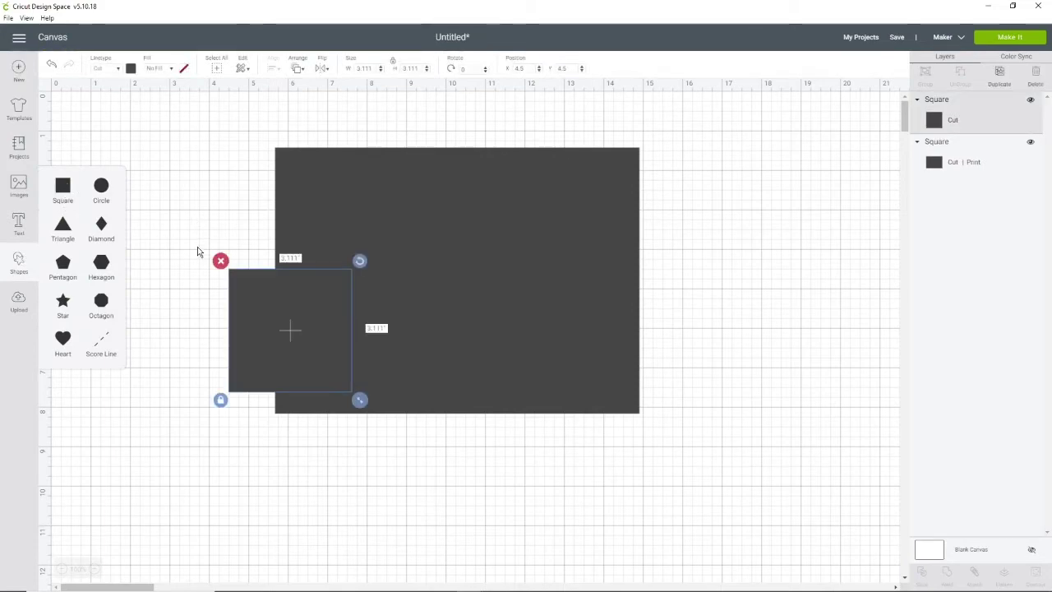
drag(282, 293, 312, 203)
click(131, 69)
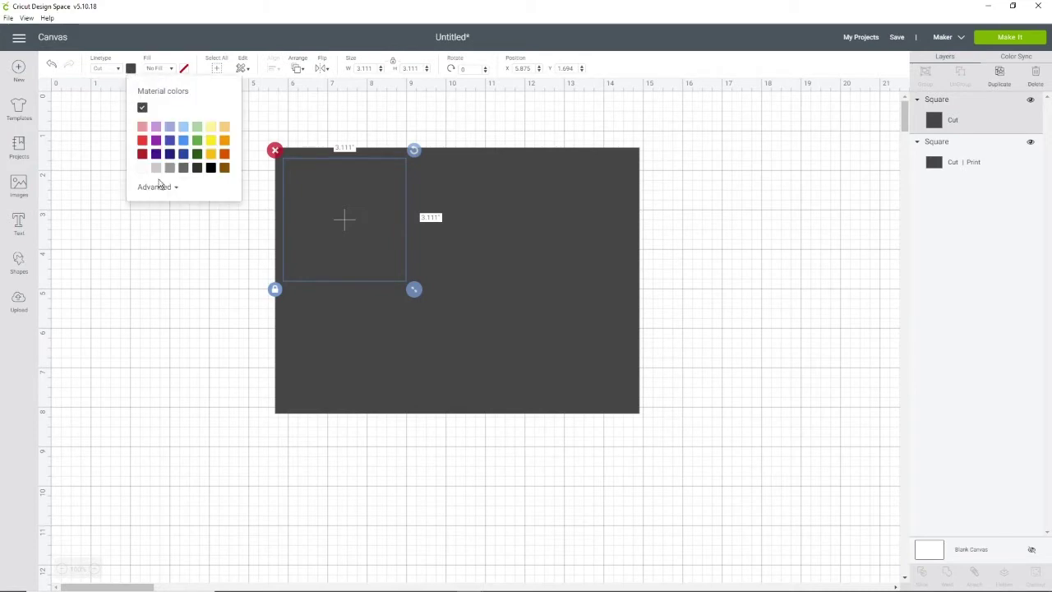
click(143, 168)
click(359, 225)
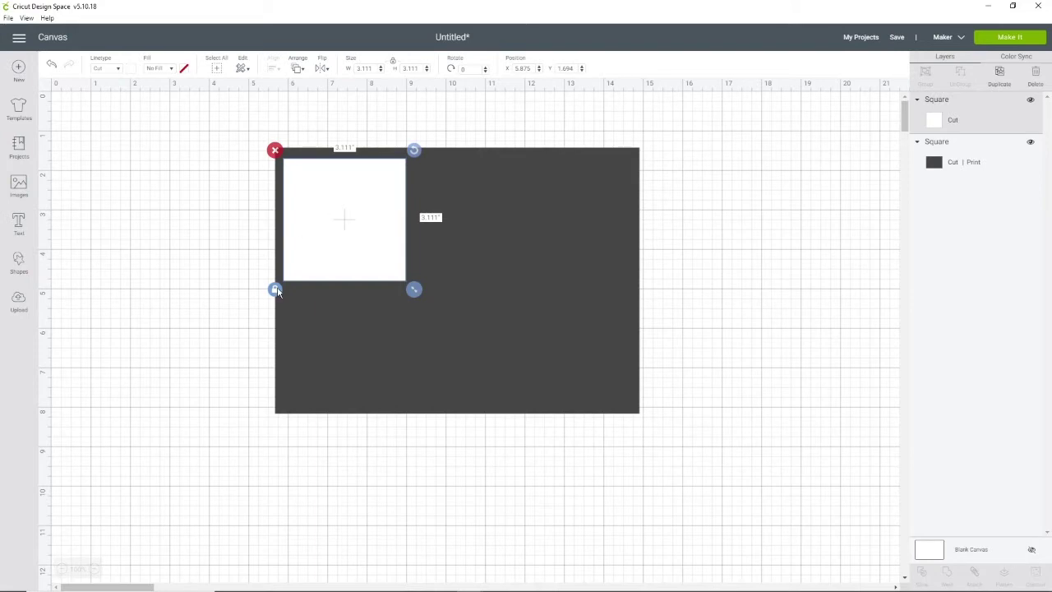
Step: Size the white square to 3.5 × 2 inches and tuck it into the corner
click(371, 68)
text(3.5)
key(Return)
click(411, 67)
text(2)
key(Return)
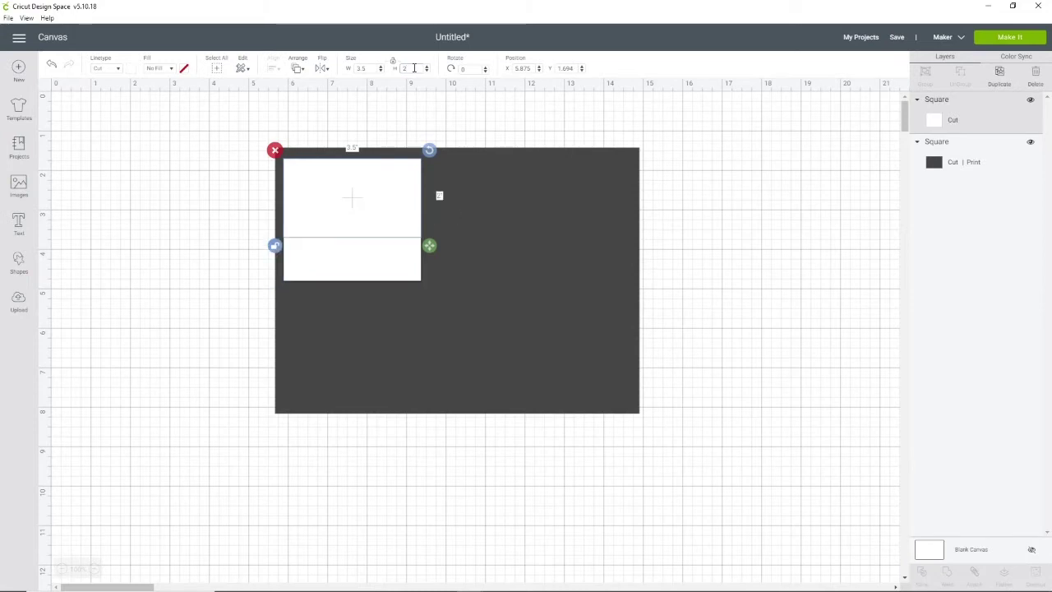
drag(358, 218, 357, 214)
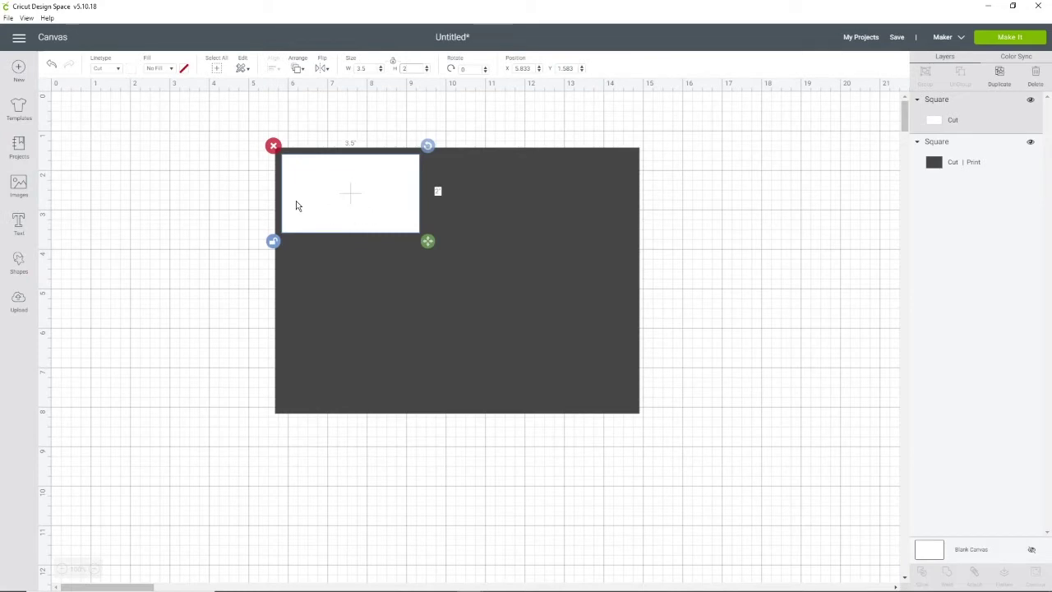
click(257, 200)
click(342, 192)
click(255, 200)
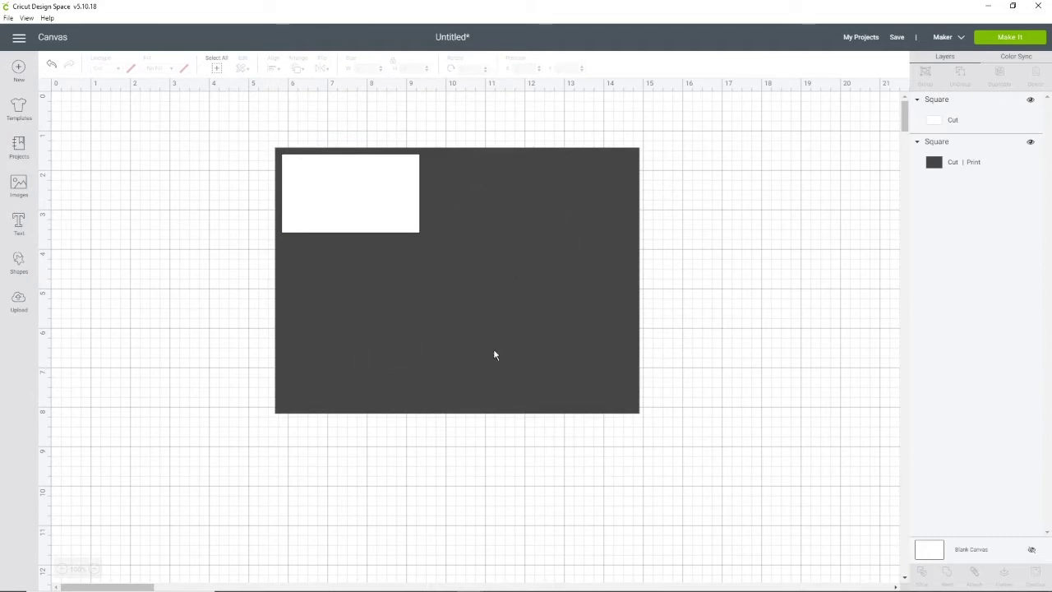
click(317, 207)
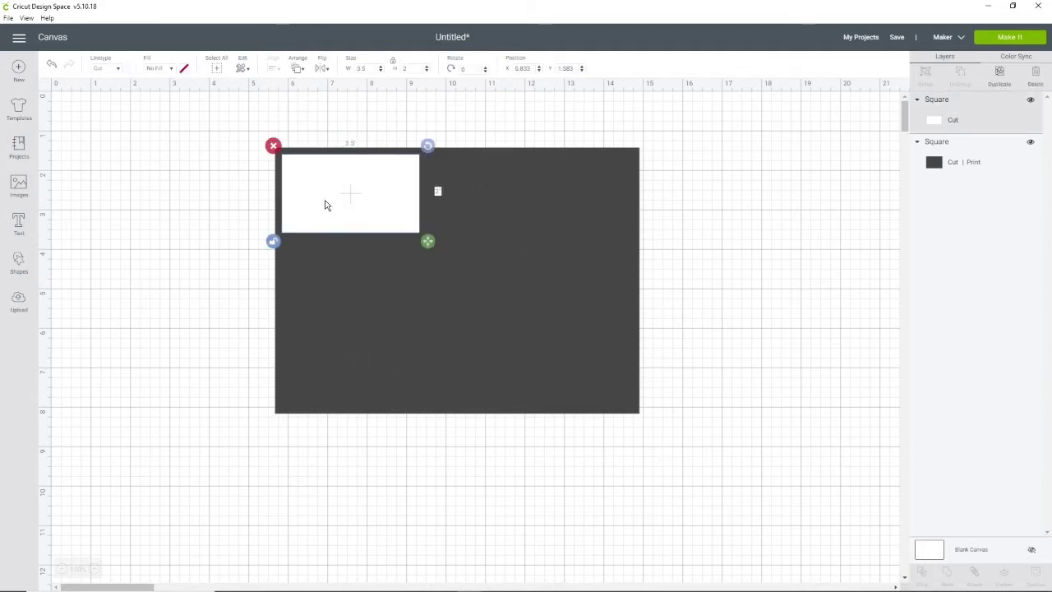
Step: Add 'Venus Creates' text, shrink it to about 3 inches wide, and place it on the white card
click(18, 222)
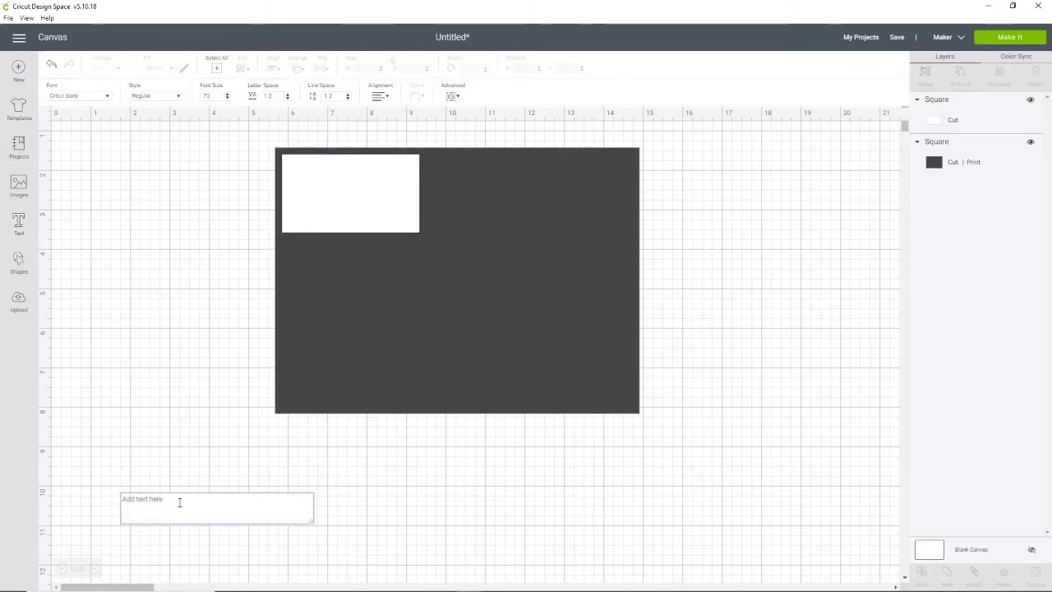
text(Venus)
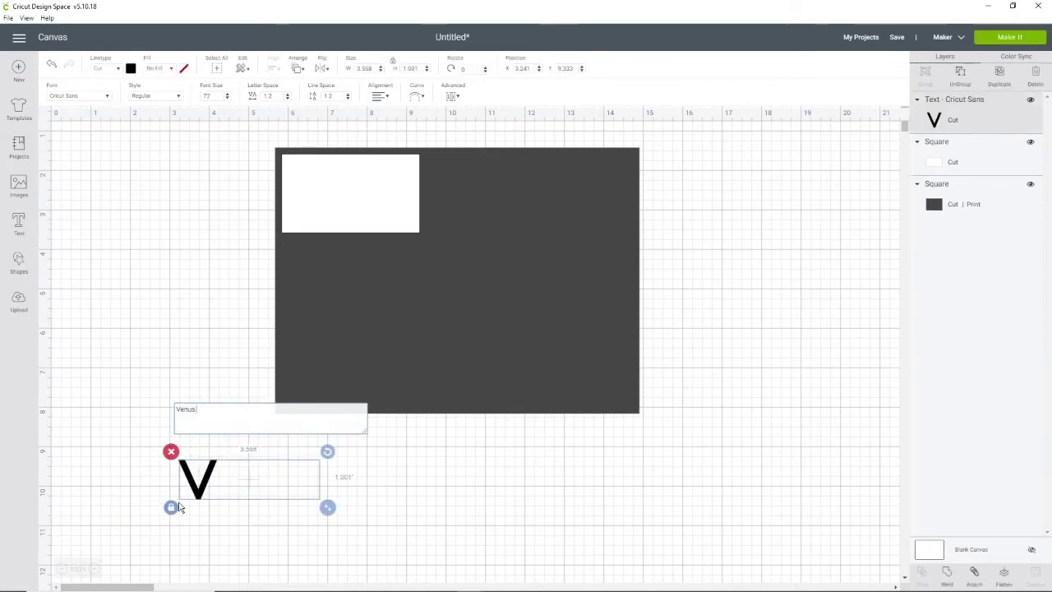
text( Creates)
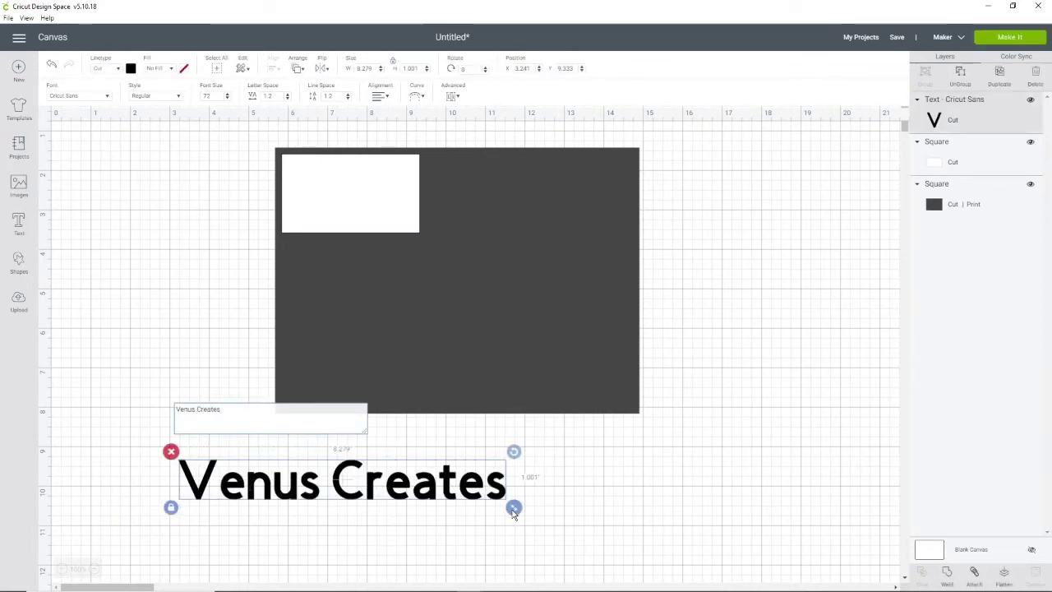
drag(513, 507, 256, 465)
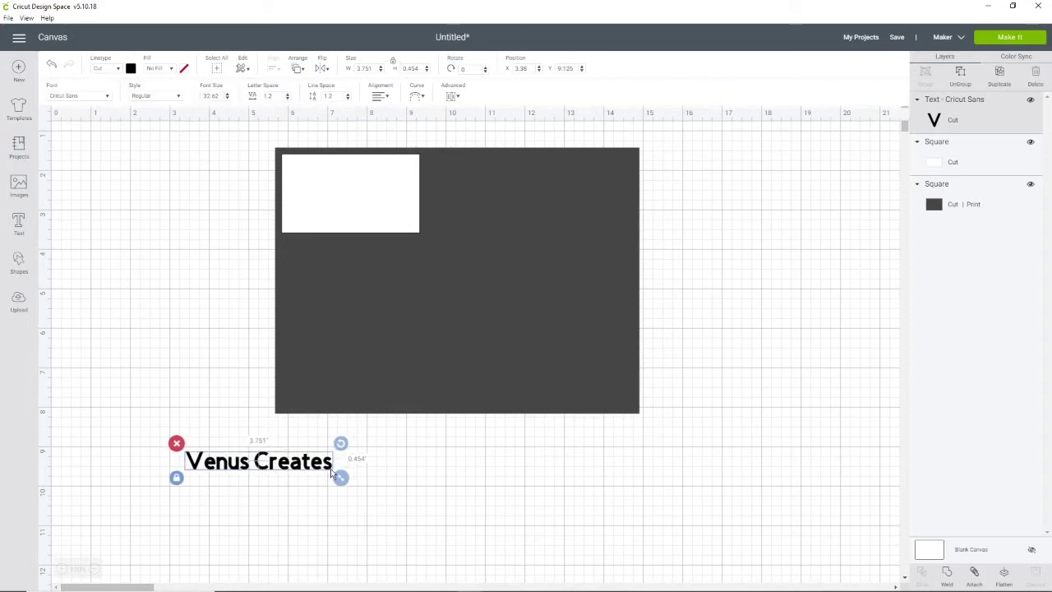
drag(337, 477, 309, 472)
drag(240, 461, 348, 183)
Step: Filter Cricut fonts to Single Layer and apply Arab Brushstroke Std Regular to the text
click(93, 100)
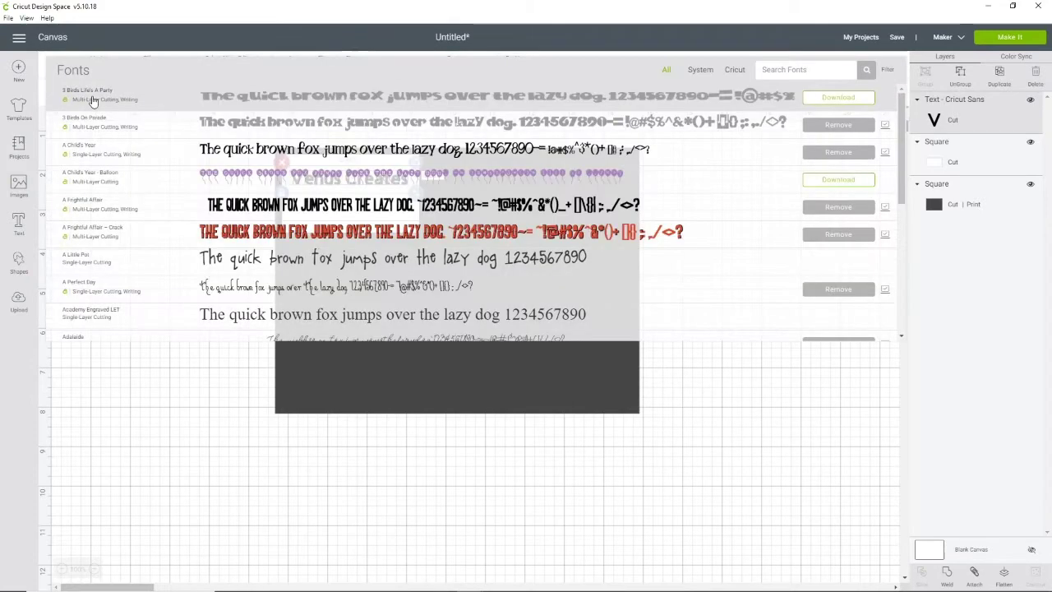
click(735, 70)
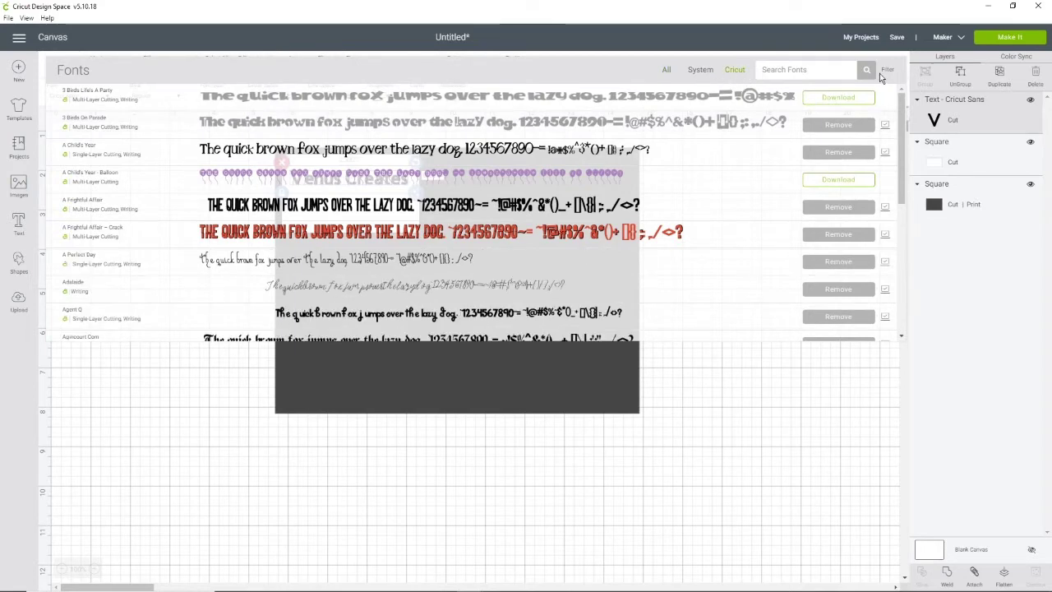
click(886, 71)
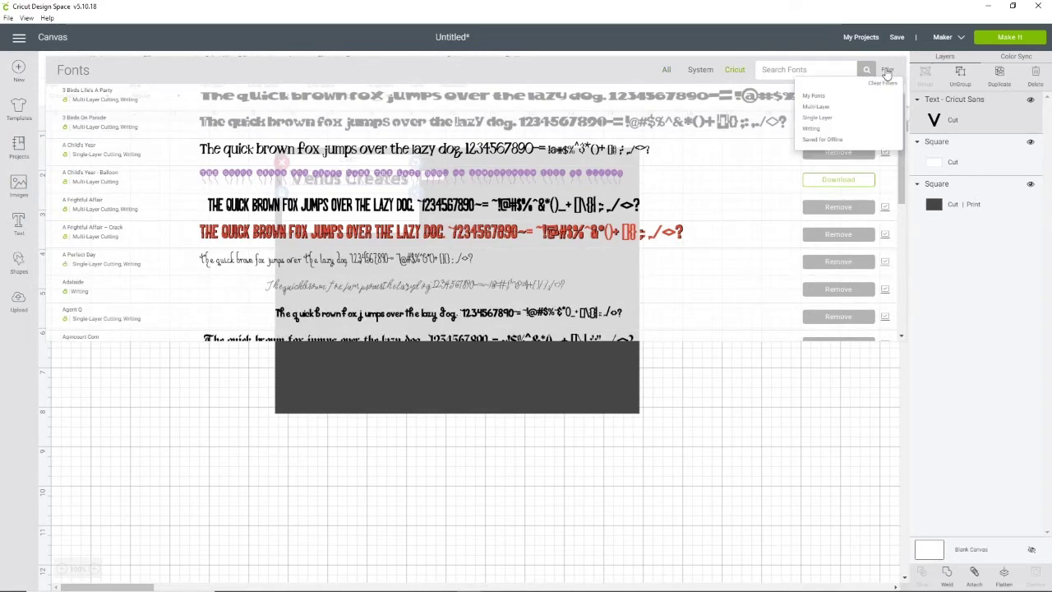
click(828, 121)
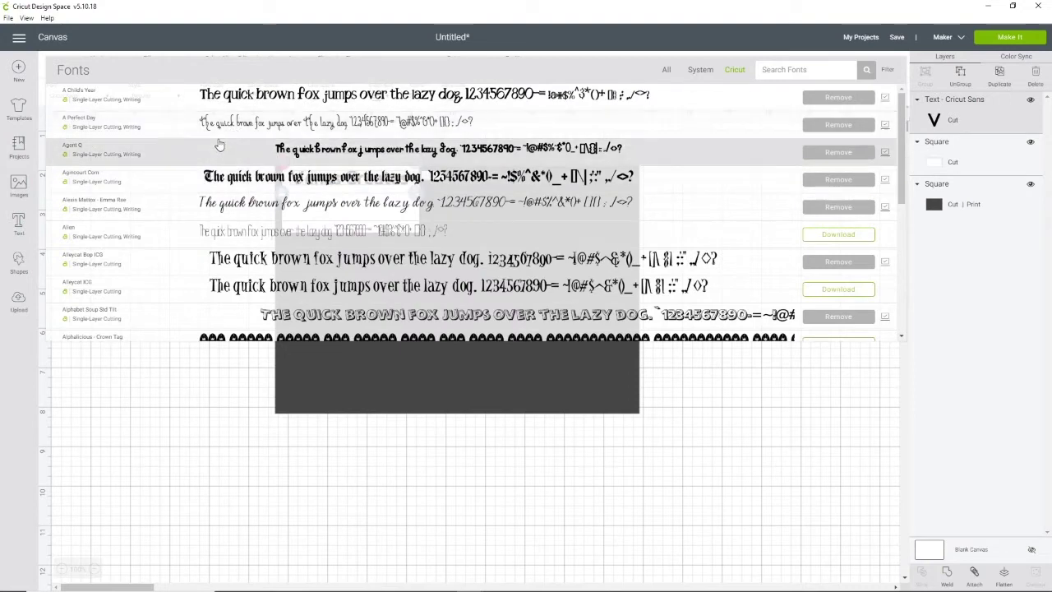
scroll(205, 144, down, 5)
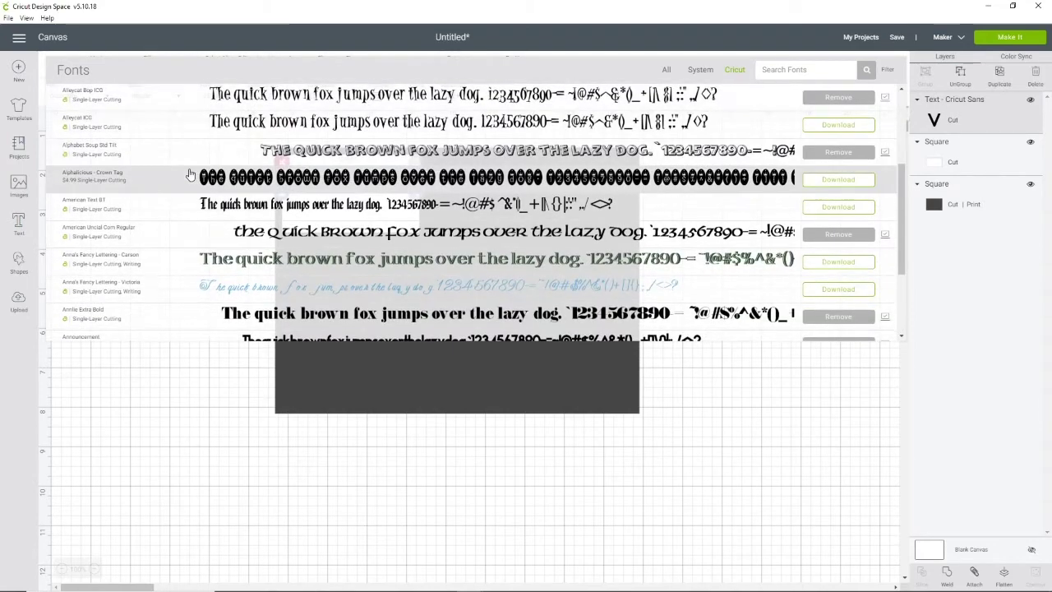
scroll(193, 181, down, 6)
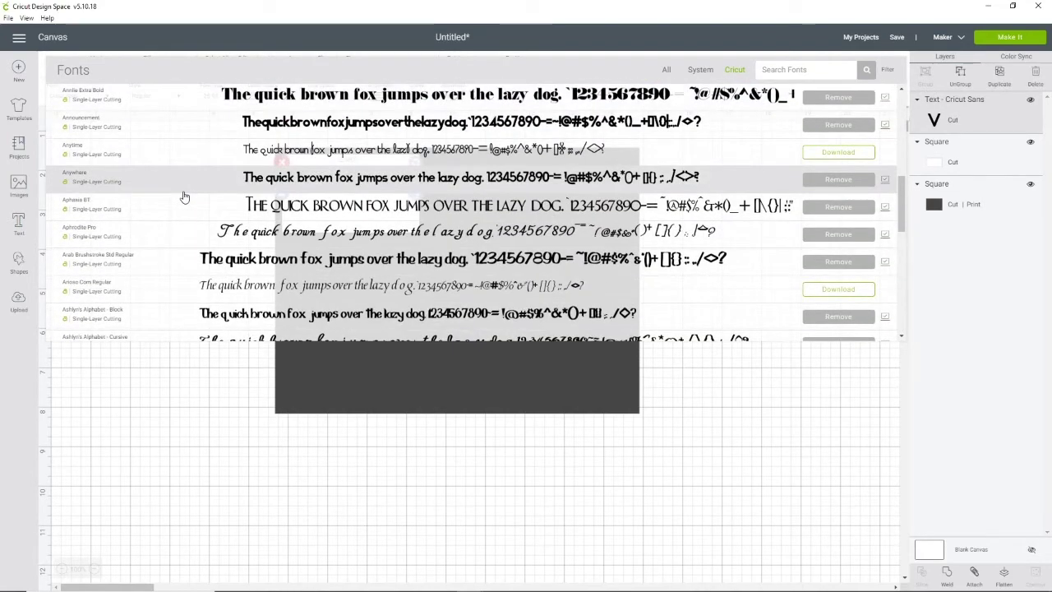
scroll(184, 197, down, 2)
click(165, 203)
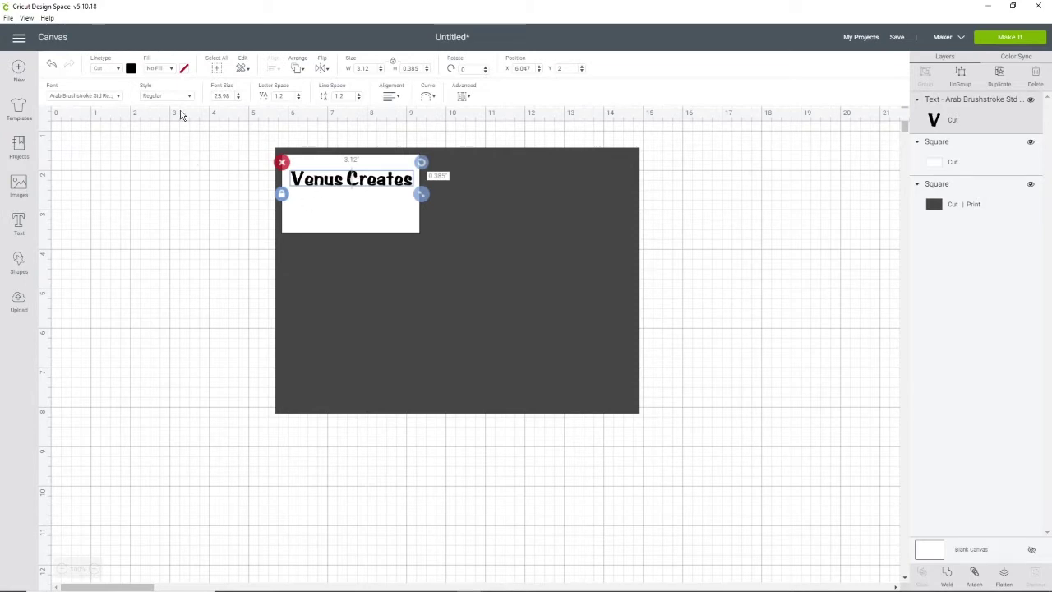
Step: Zoom in, select the Venus Creates text, and set its fill to Print
click(170, 69)
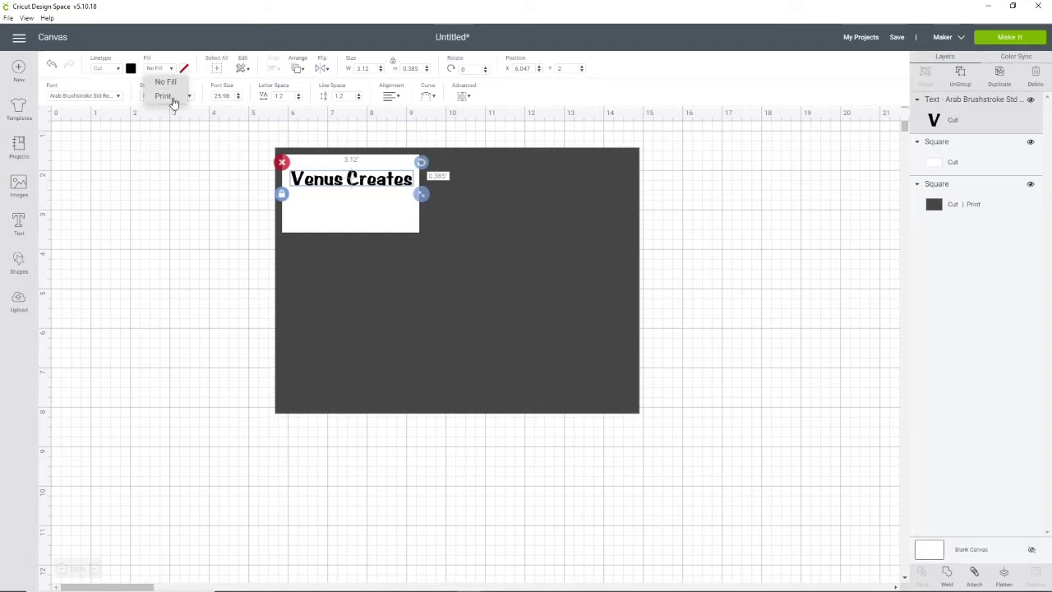
click(94, 568)
click(350, 270)
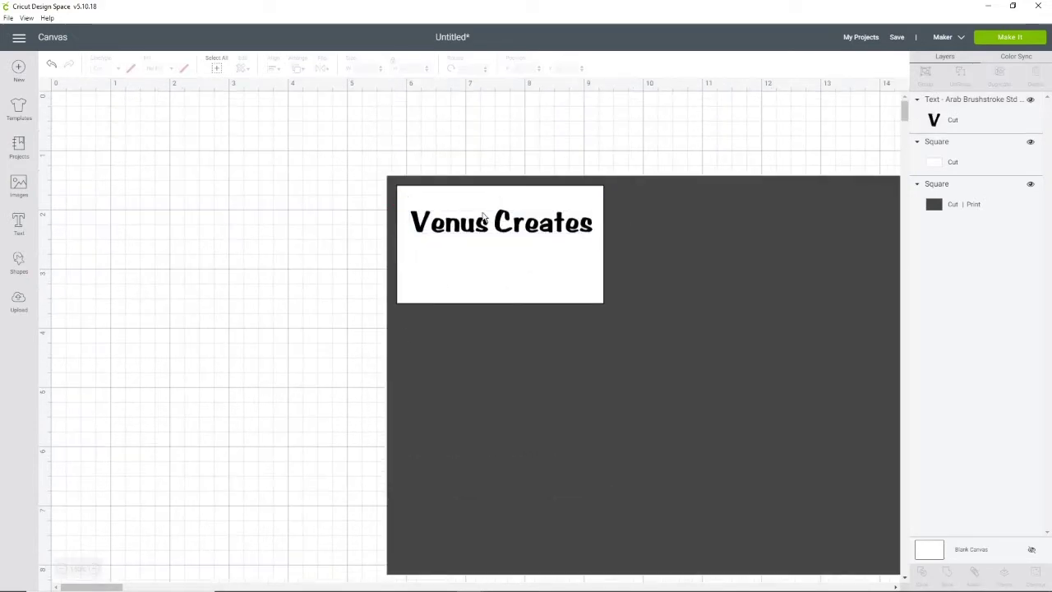
click(474, 233)
click(173, 69)
click(174, 100)
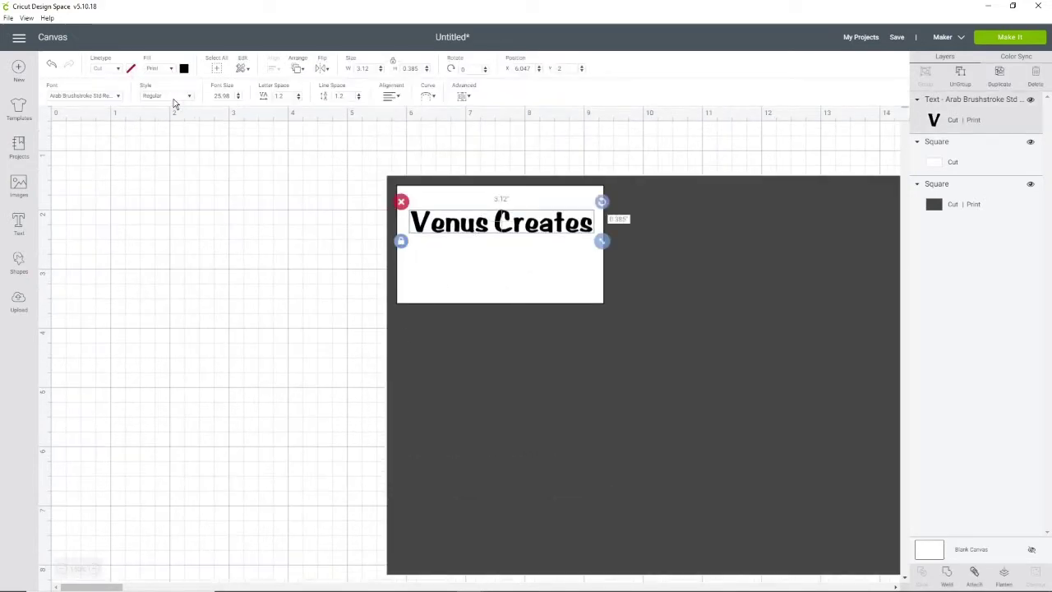
click(473, 246)
click(235, 314)
click(463, 235)
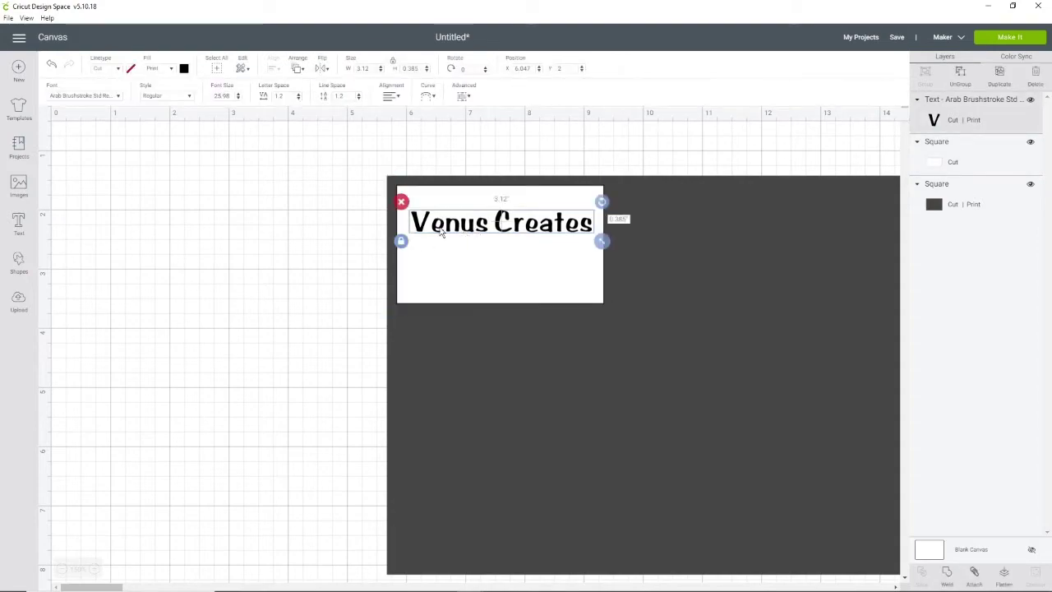
Step: Try Belwe Std Medium, then Car Decals on the text, refitting it on the card
click(110, 101)
scroll(173, 194, down, 3)
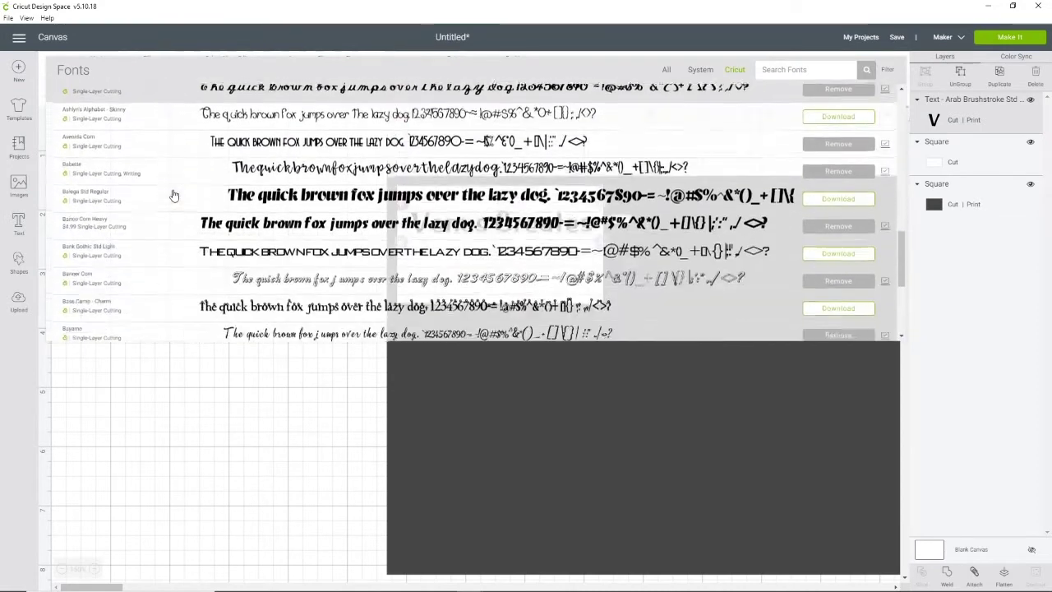
scroll(165, 169, down, 3)
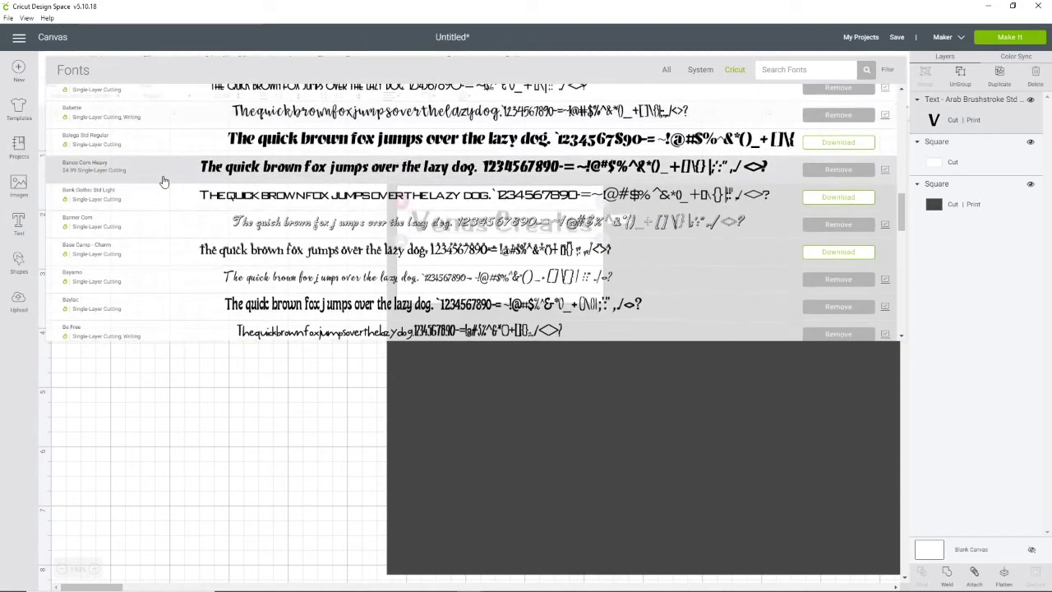
scroll(172, 182, down, 3)
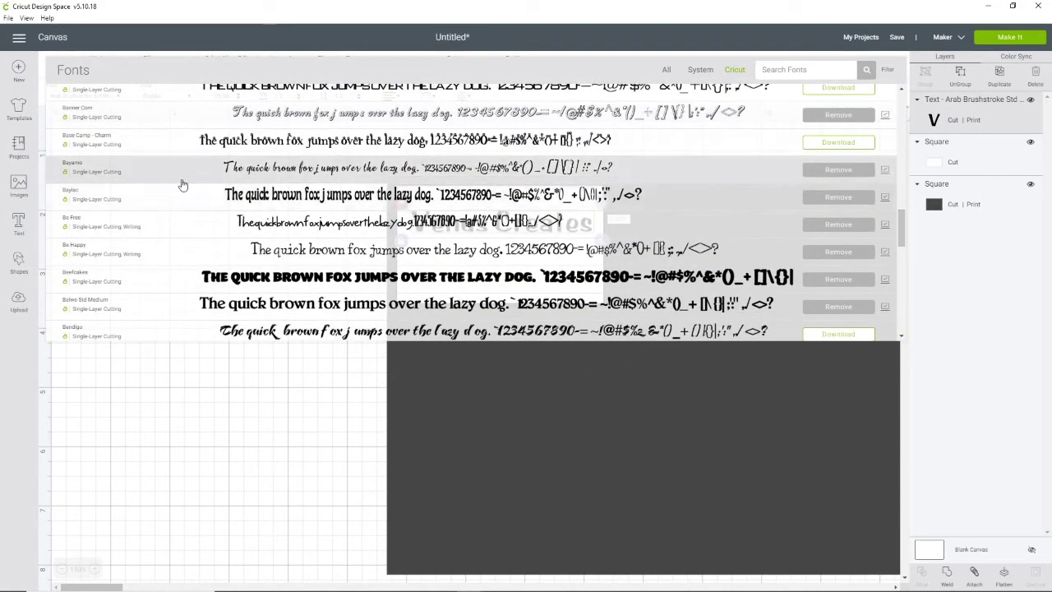
scroll(179, 206, down, 2)
scroll(181, 192, up, 1)
click(179, 193)
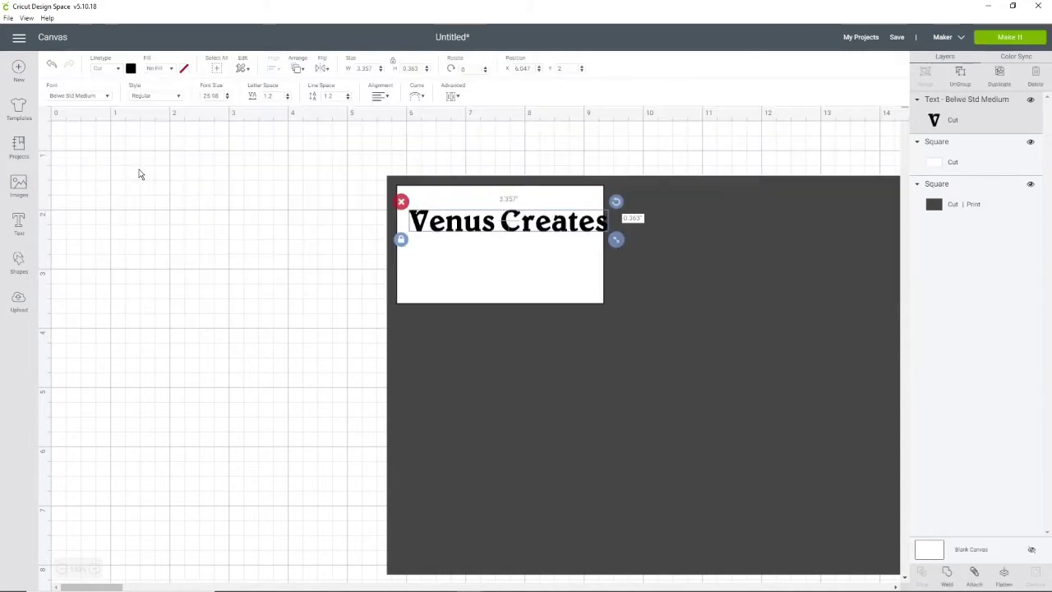
click(93, 98)
scroll(169, 219, down, 6)
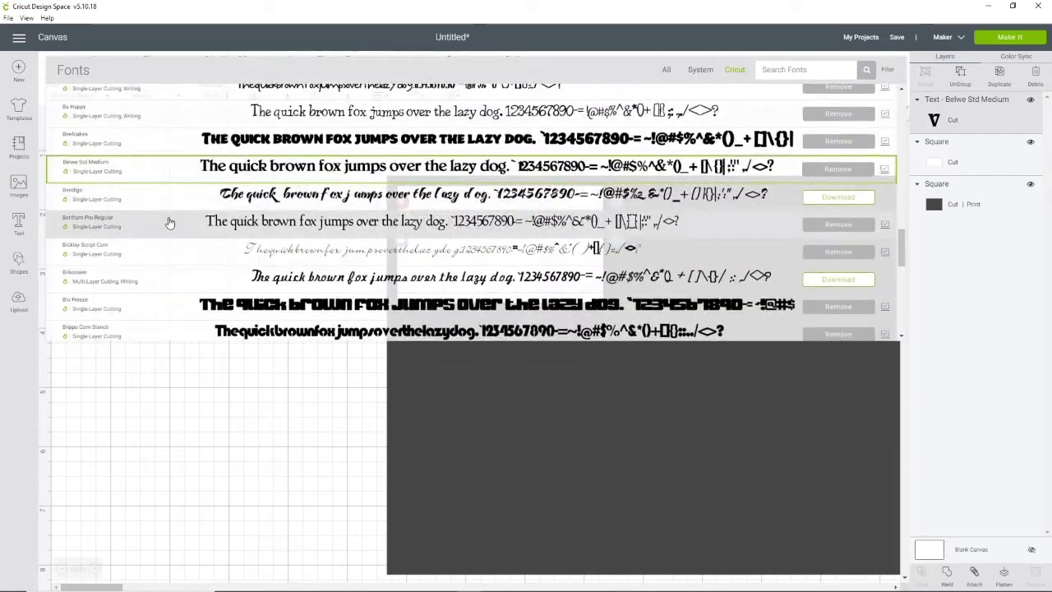
scroll(170, 218, down, 5)
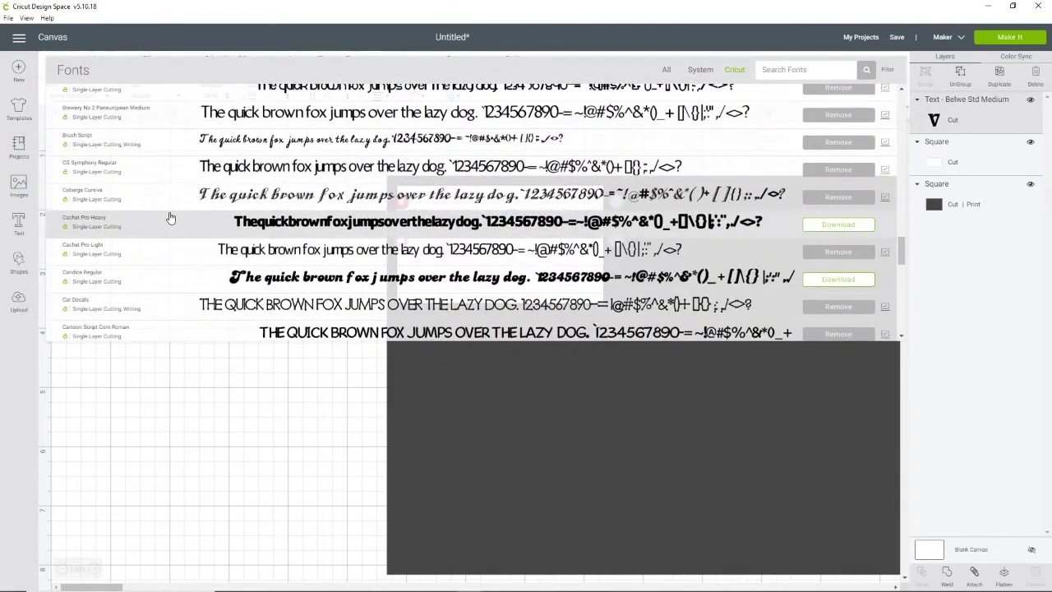
click(171, 198)
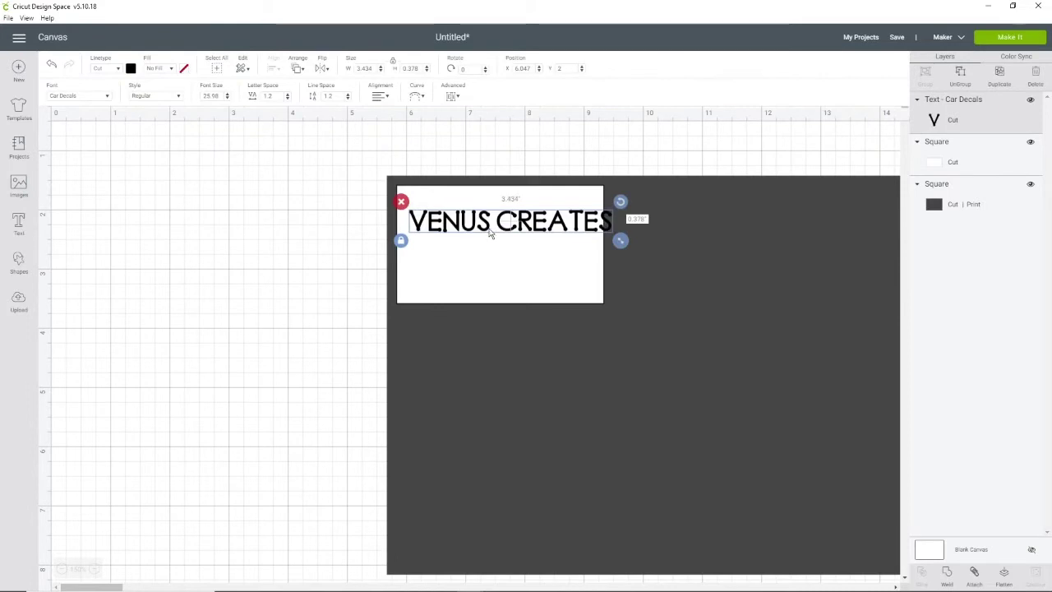
drag(505, 223, 495, 223)
drag(612, 242, 580, 235)
drag(490, 228, 501, 229)
Step: Switch the text to Chicken Scratch and enlarge it to about 2.98 inches across
click(101, 99)
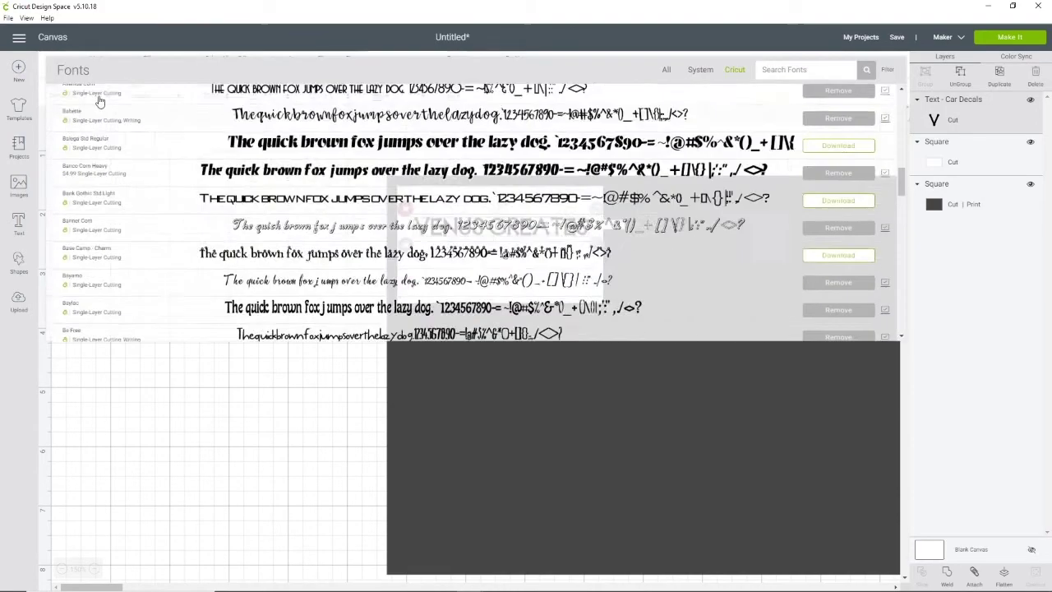
scroll(203, 210, down, 5)
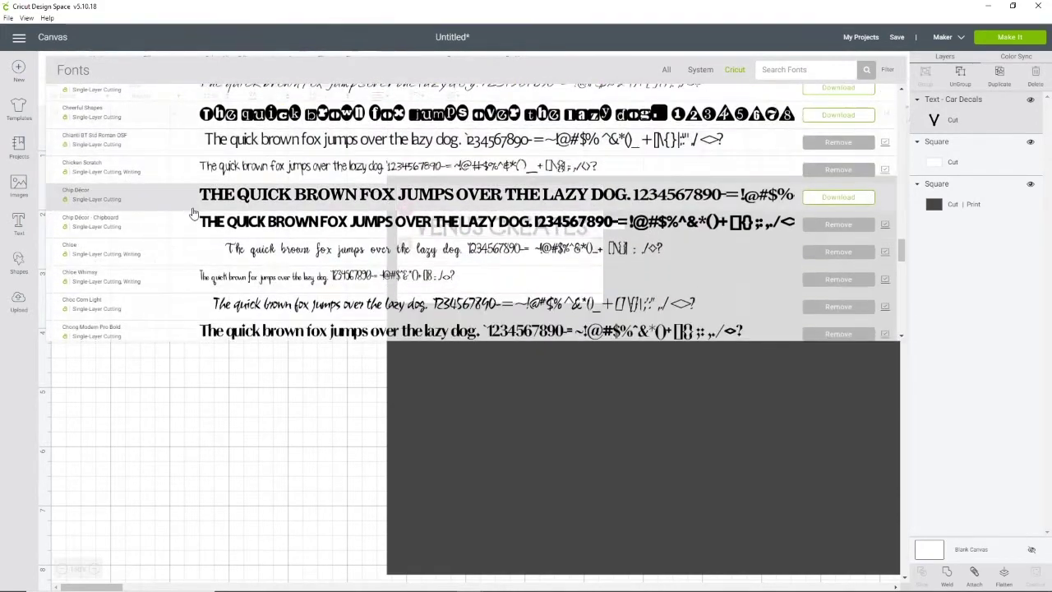
click(185, 167)
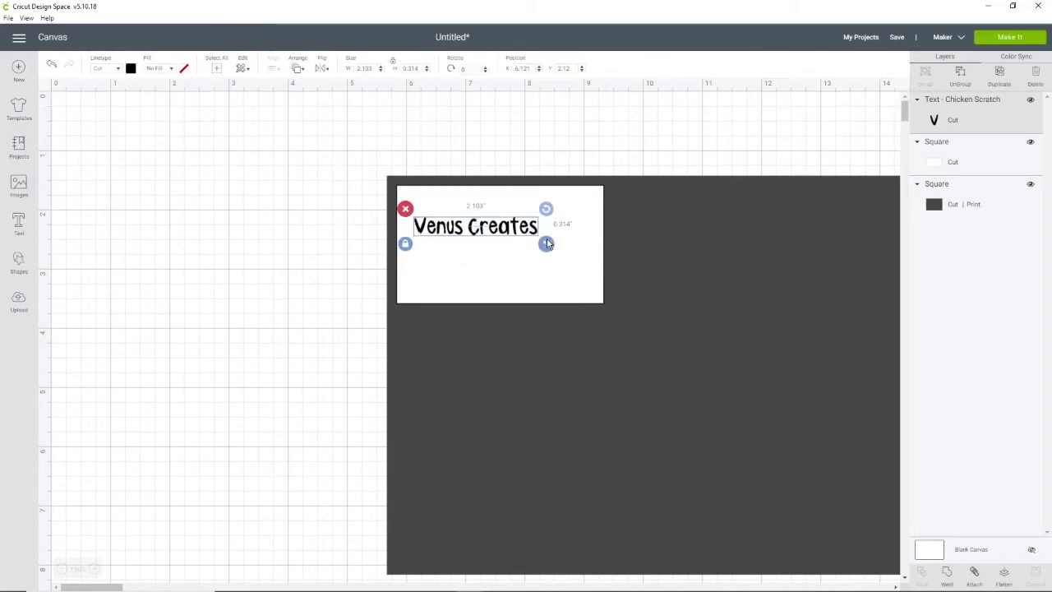
mouse_move(548, 244)
mouse_down()
mouse_move(585, 256)
mouse_move(593, 248)
mouse_move(552, 236)
mouse_up()
Step: Move the Venus Creates text slightly lower on the white card
click(340, 282)
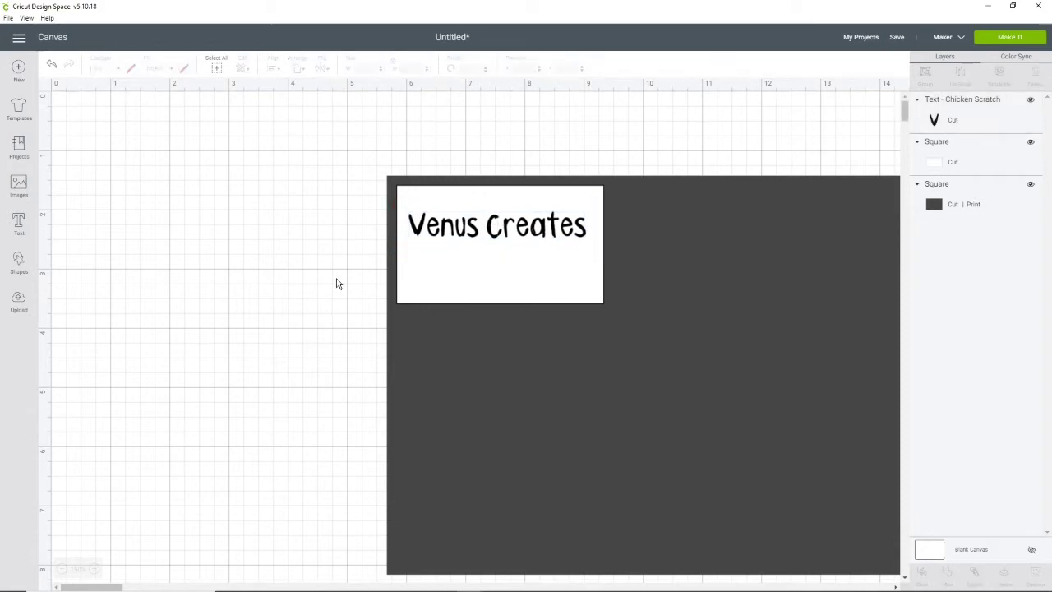
click(465, 232)
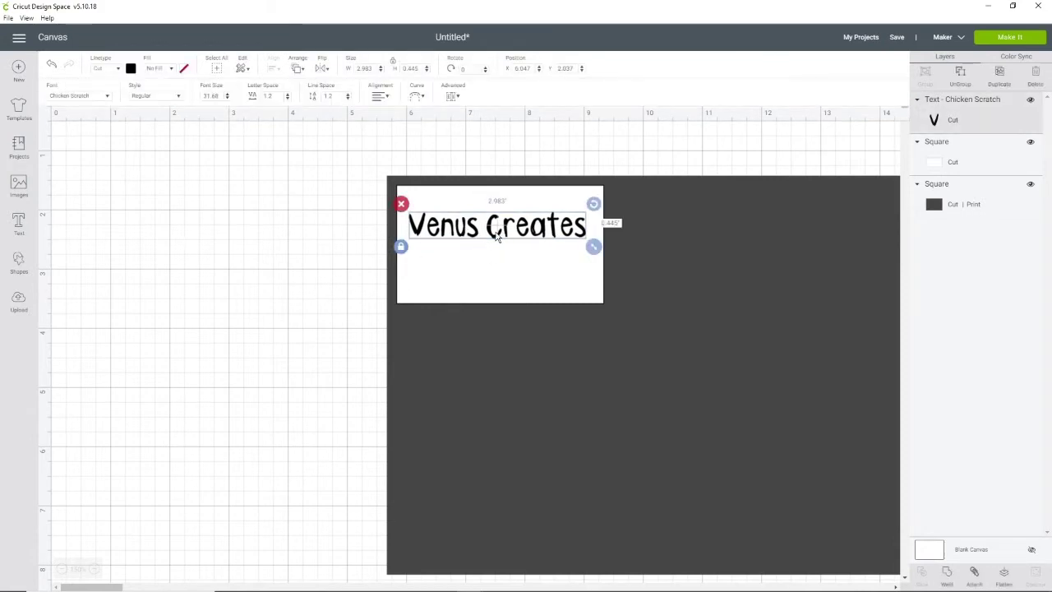
click(336, 293)
click(494, 283)
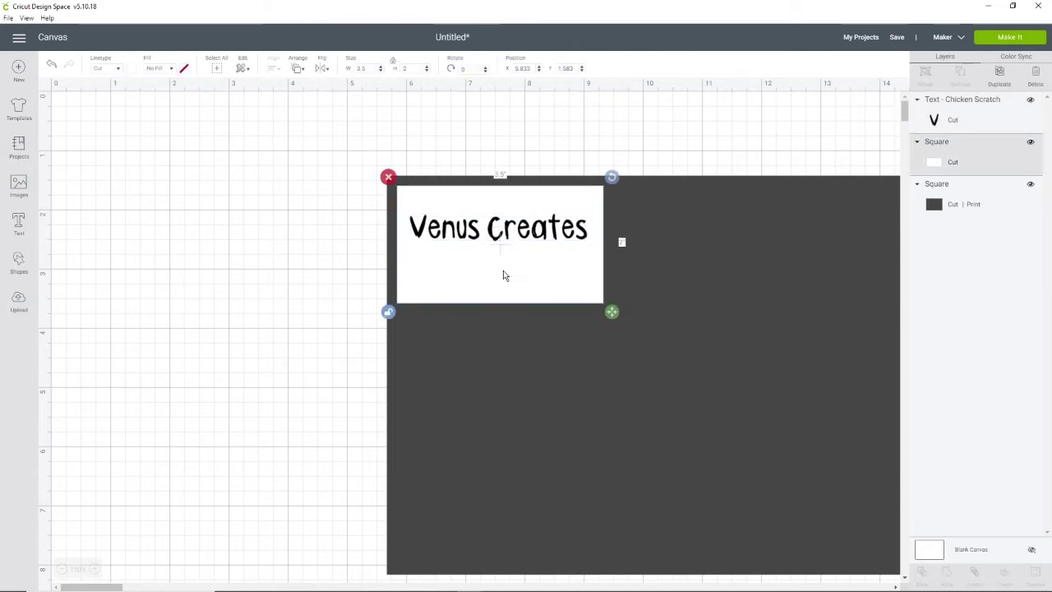
click(495, 242)
drag(495, 243, 498, 246)
click(336, 287)
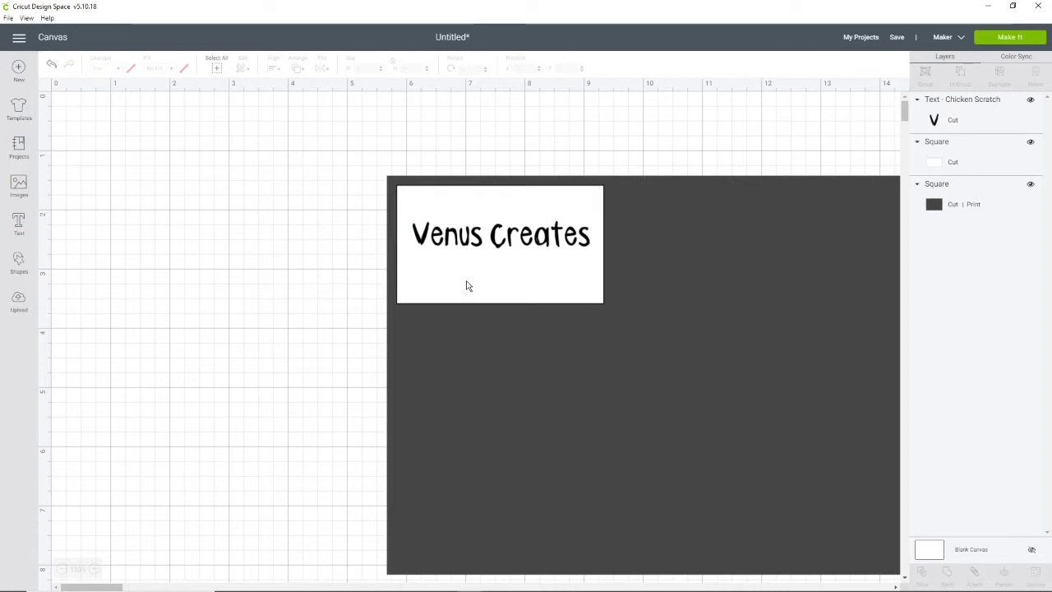
Step: Check the text selection, clear it, and bring up the image library
click(456, 237)
click(357, 291)
click(468, 247)
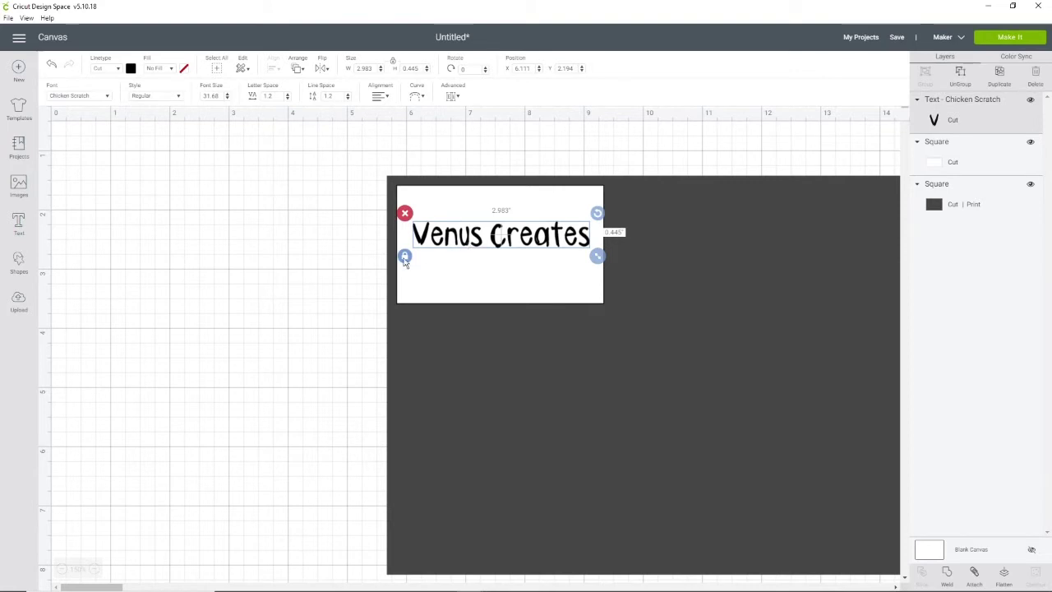
click(343, 284)
click(440, 246)
click(291, 273)
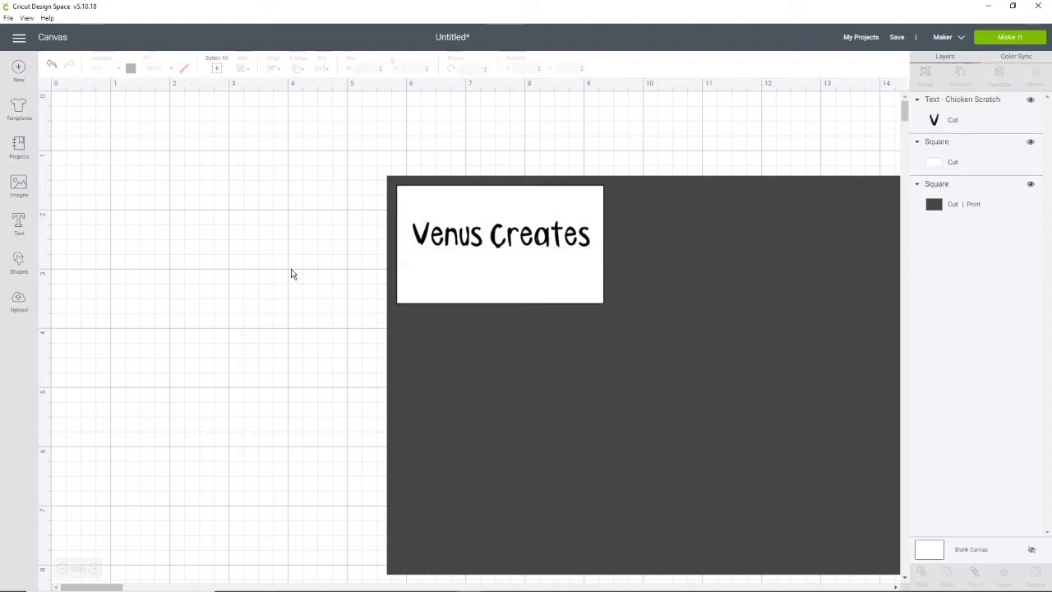
click(19, 185)
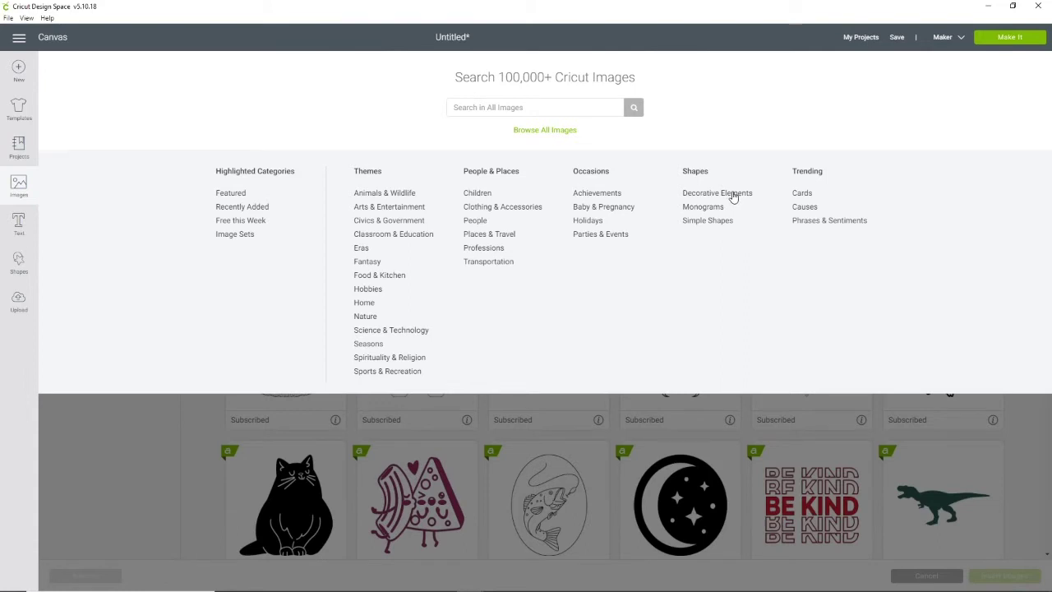
Step: Browse the Decorative Elements image category
click(15, 188)
click(740, 197)
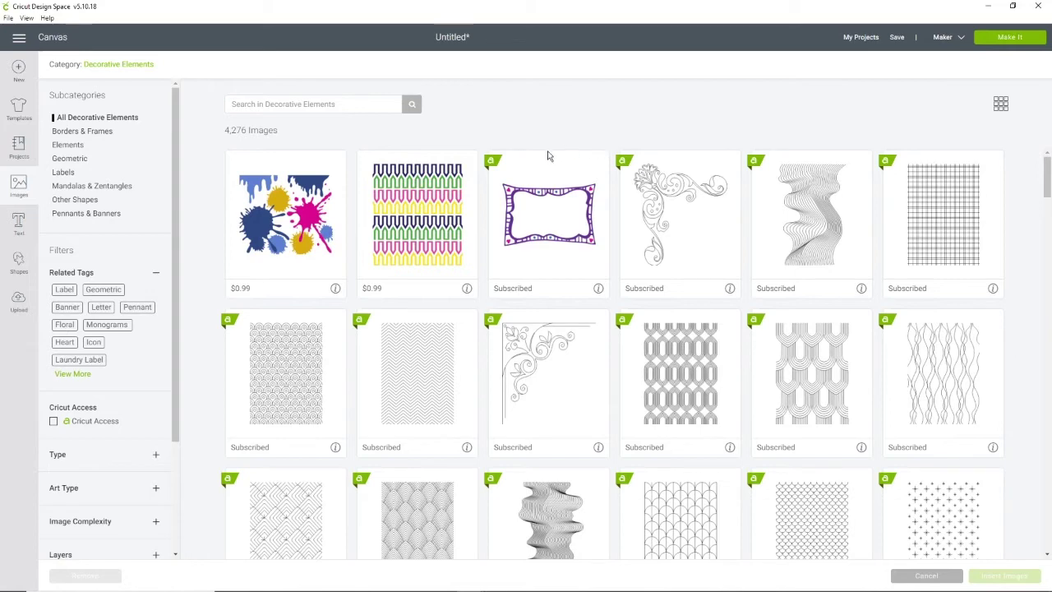
scroll(549, 158, down, 5)
scroll(129, 334, down, 2)
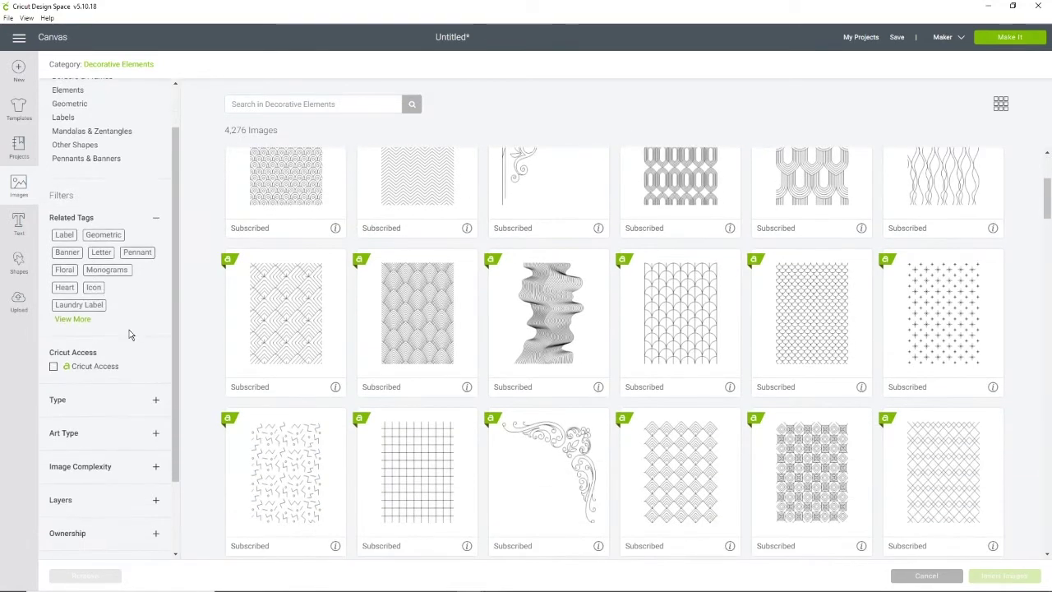
scroll(140, 352, down, 2)
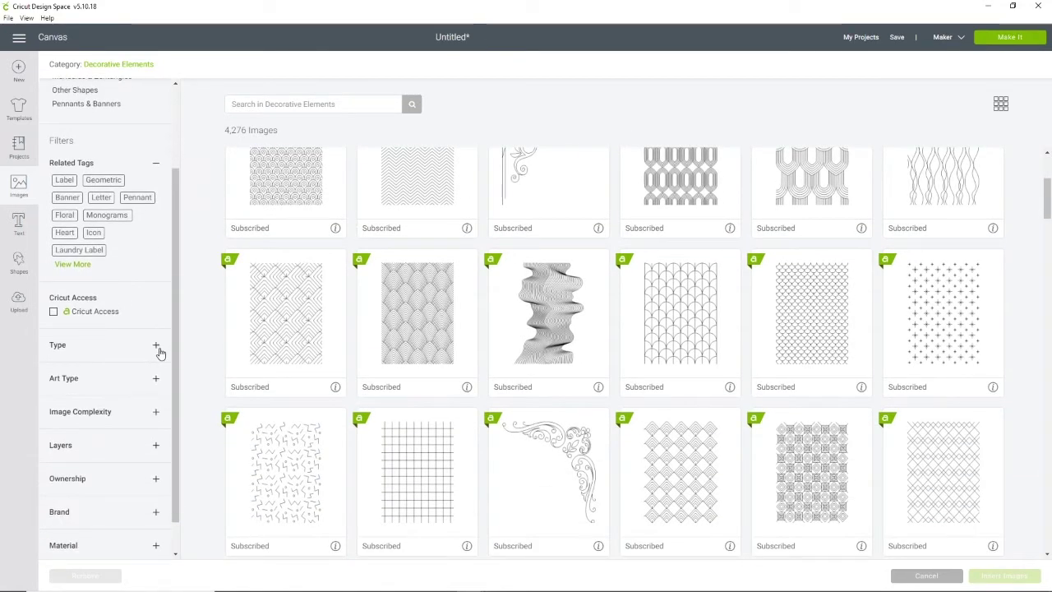
Step: Filter the Decorative Elements images to Cut Only and Print Fill art types
click(161, 351)
click(160, 348)
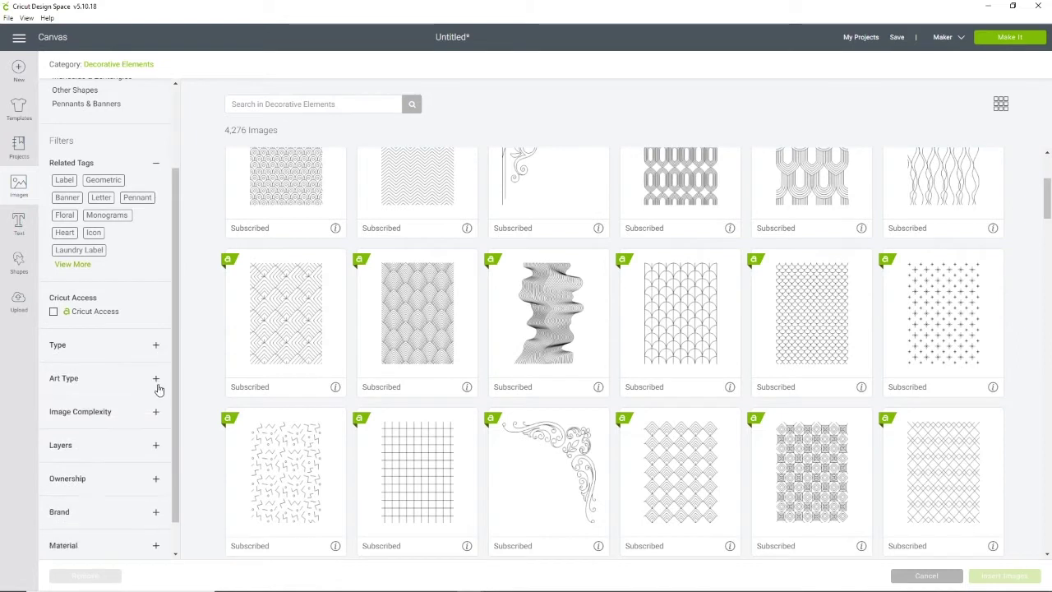
click(156, 380)
scroll(148, 382, down, 2)
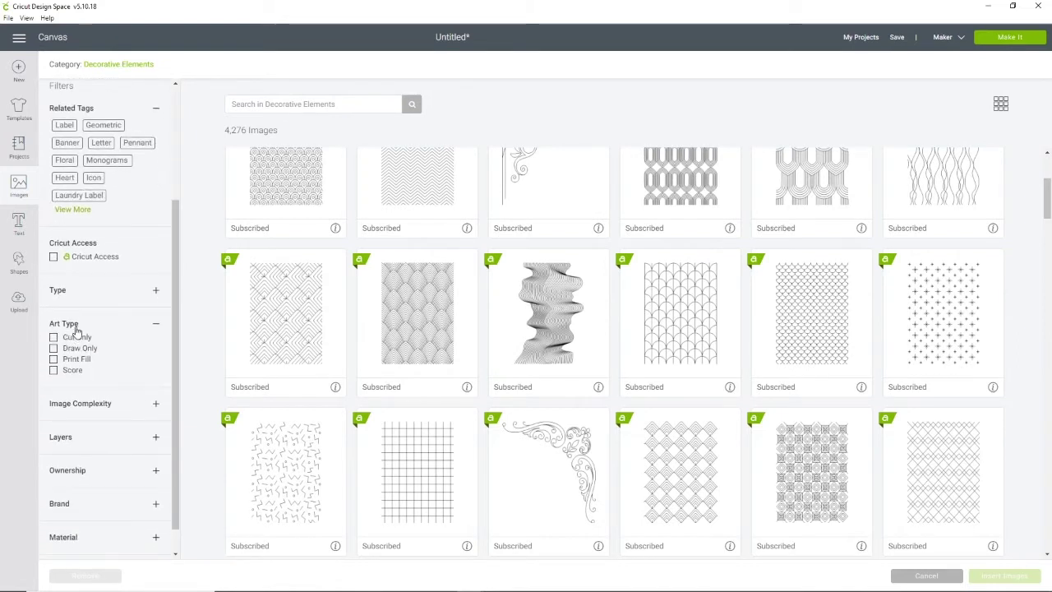
scroll(54, 345, down, 1)
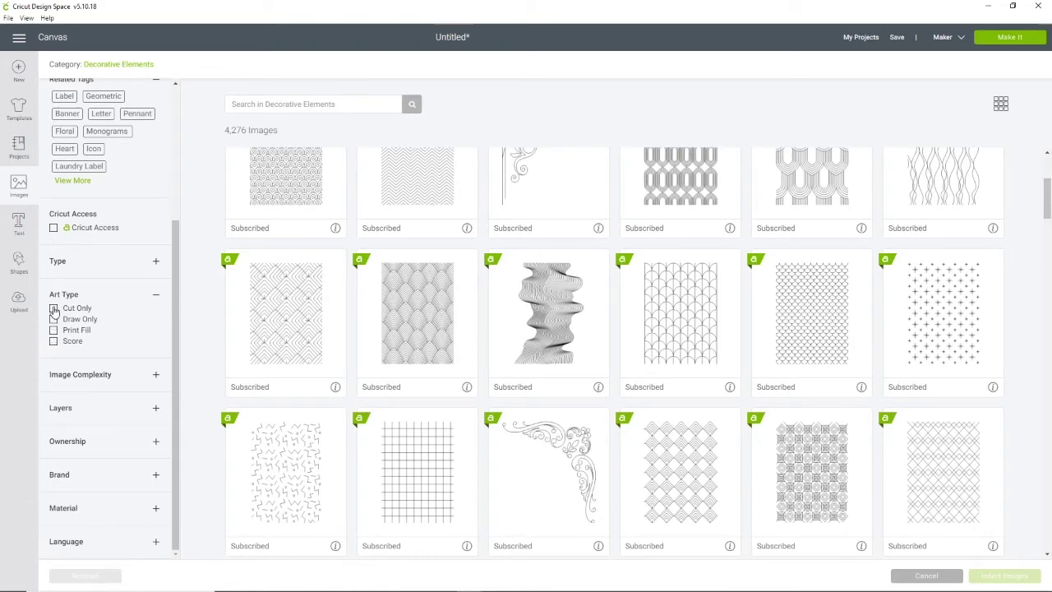
click(54, 308)
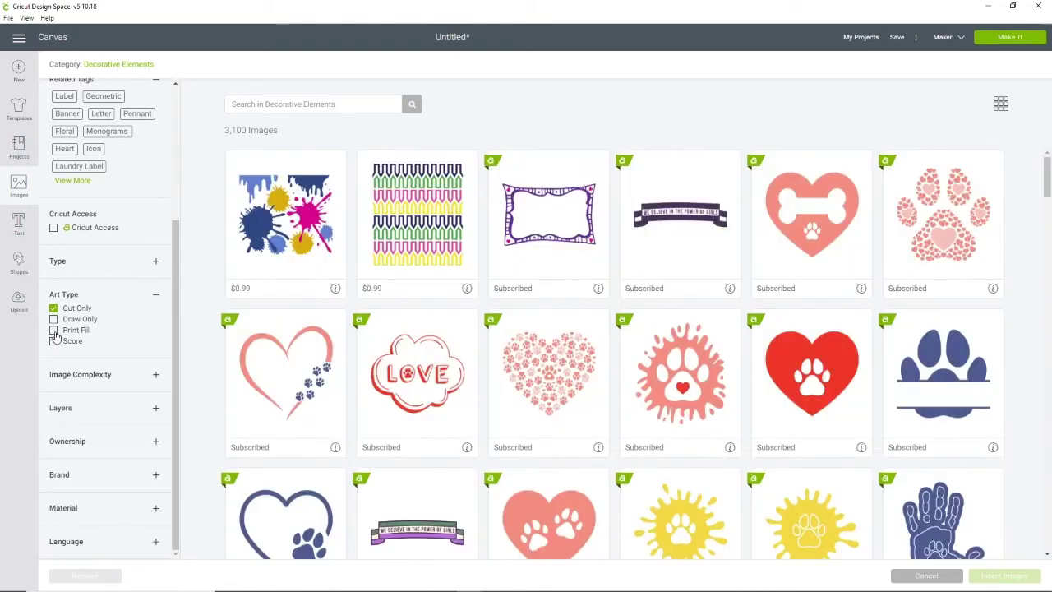
click(54, 330)
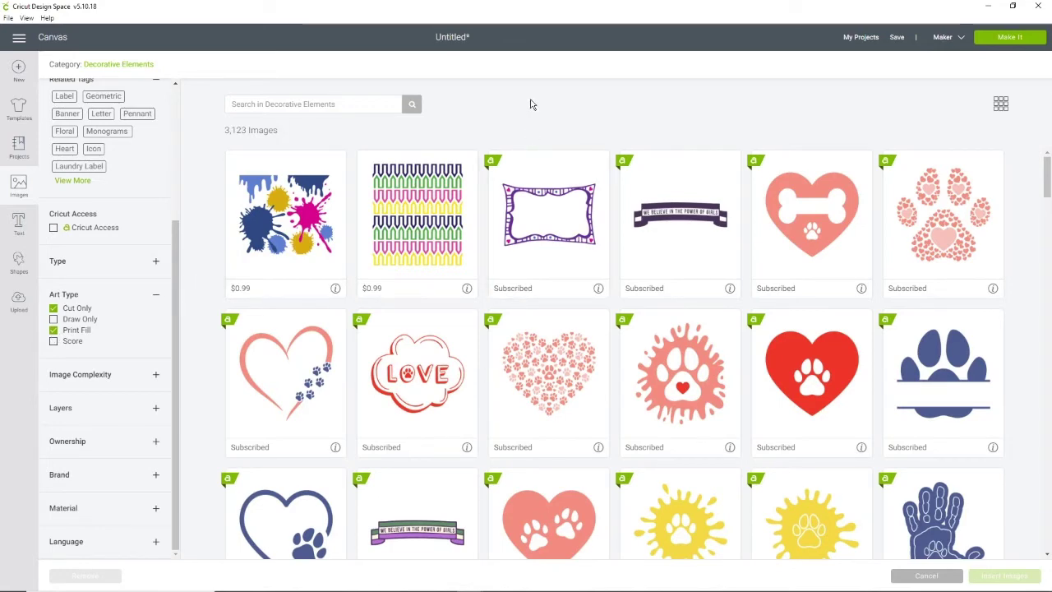
Step: Scroll through the 3,123 filtered images and return to the category menu
scroll(741, 353, down, 5)
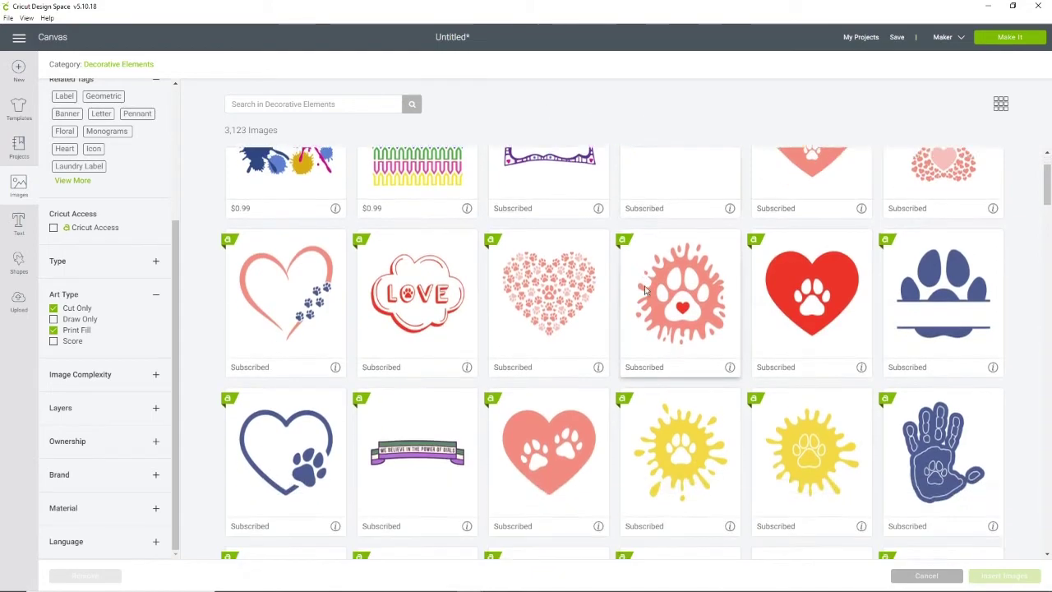
scroll(741, 362, down, 4)
scroll(741, 362, down, 2)
scroll(741, 363, down, 8)
scroll(741, 363, down, 4)
scroll(735, 328, up, 6)
scroll(734, 327, up, 18)
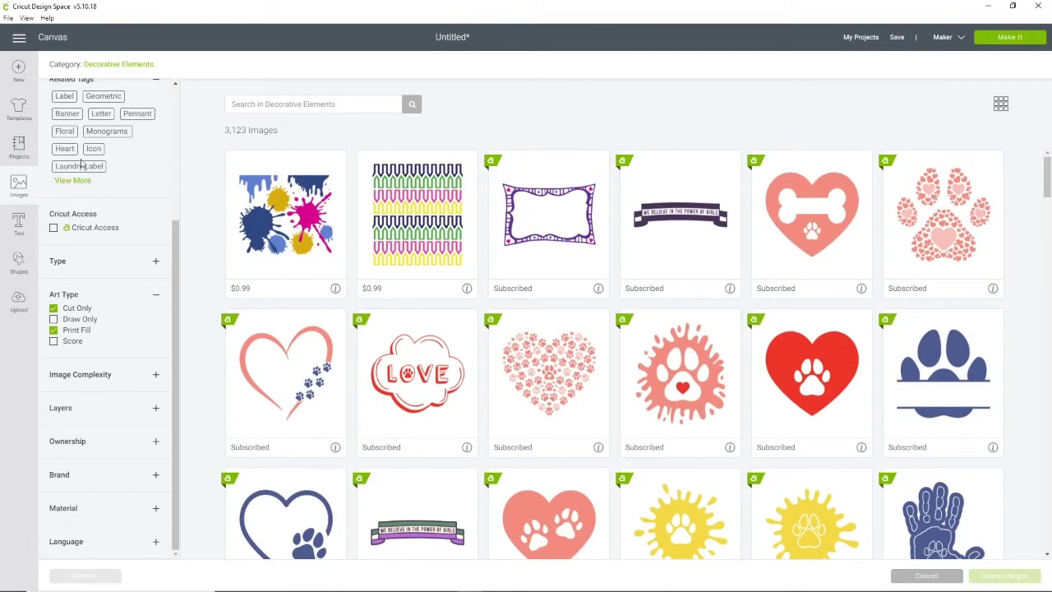
click(79, 67)
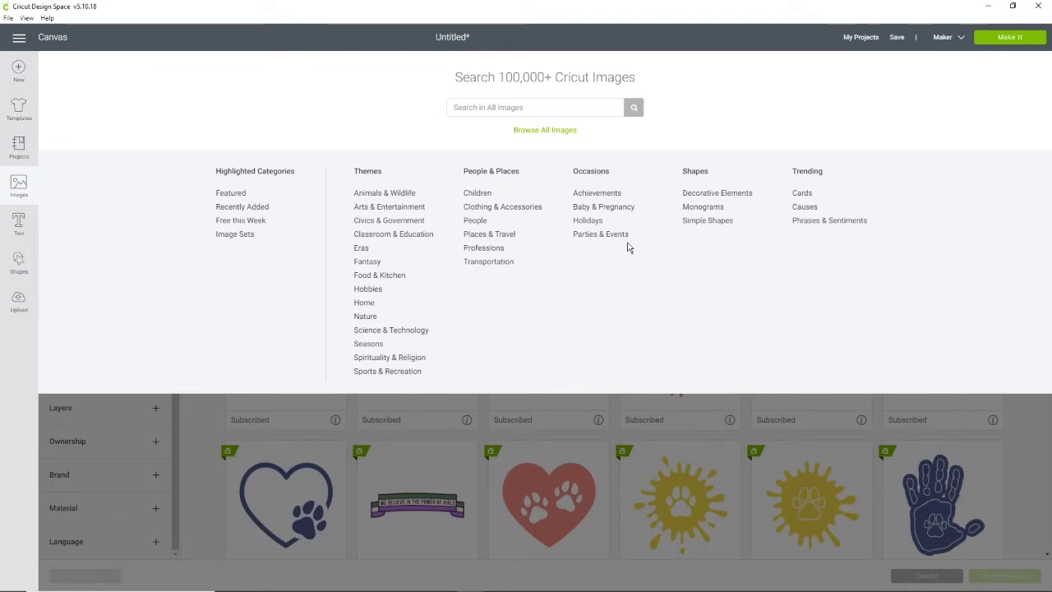
Step: Open the Simple Shapes image category and scroll down to the heart doodles
click(723, 222)
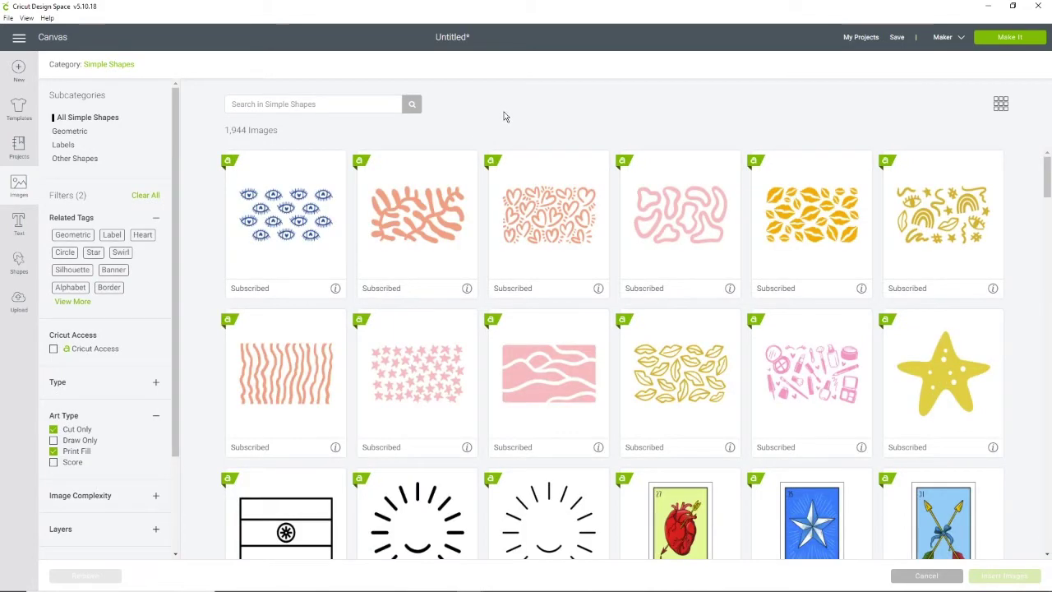
scroll(565, 181, down, 5)
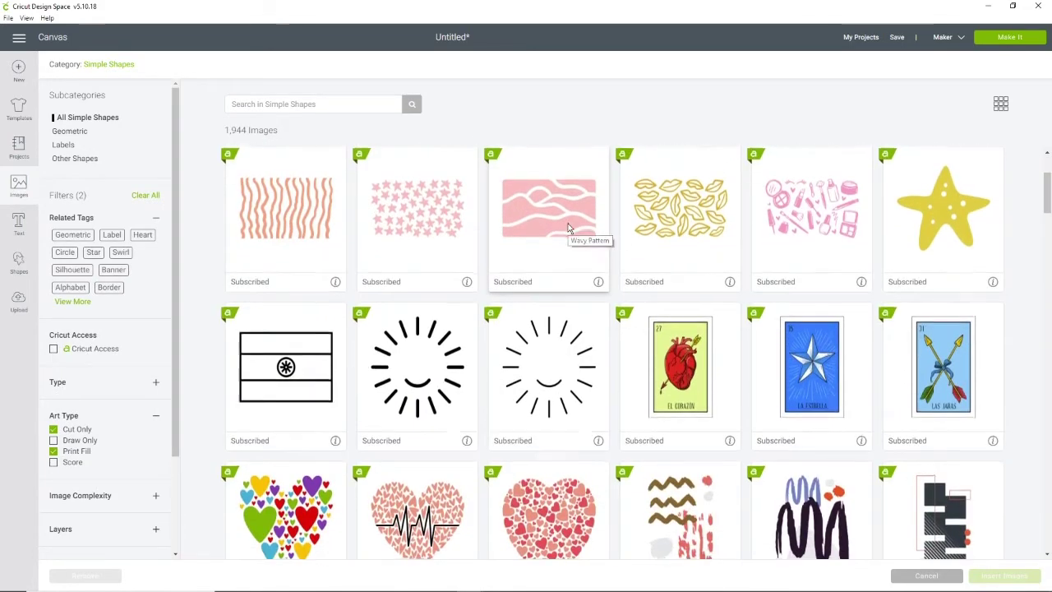
scroll(568, 226, down, 4)
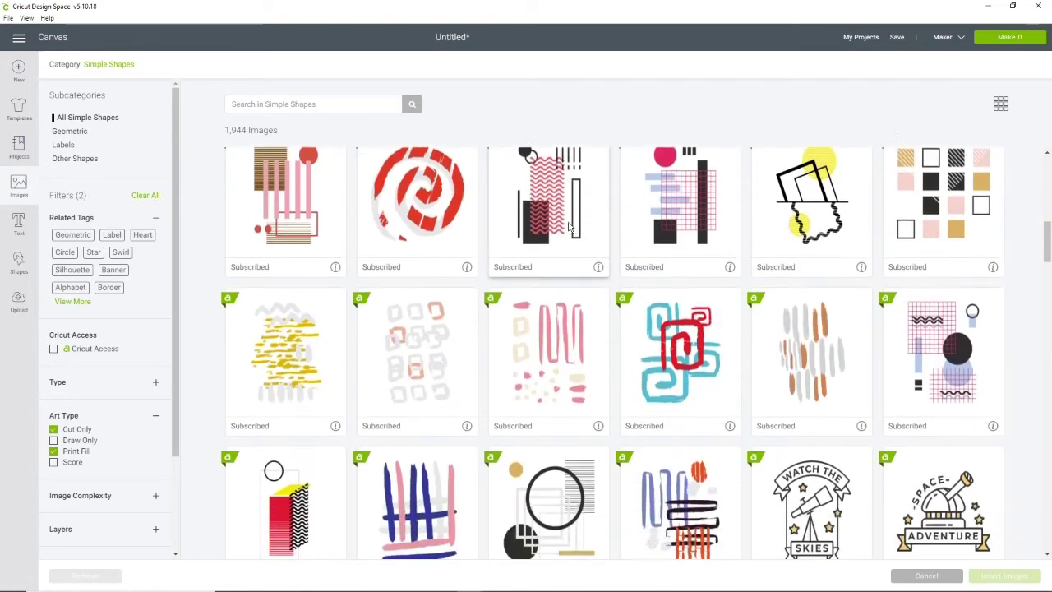
scroll(570, 225, down, 2)
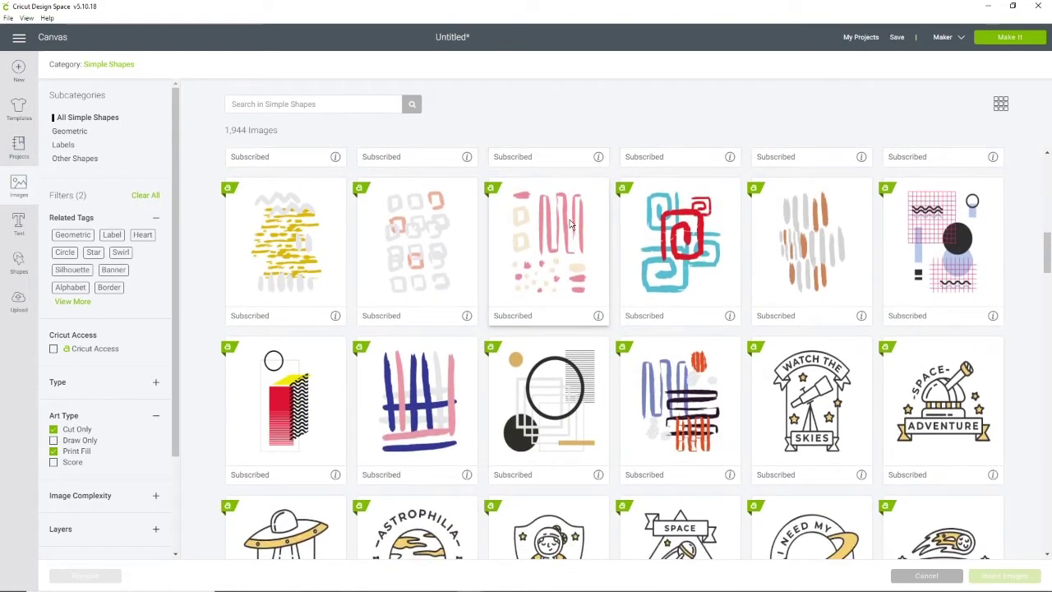
scroll(571, 223, down, 2)
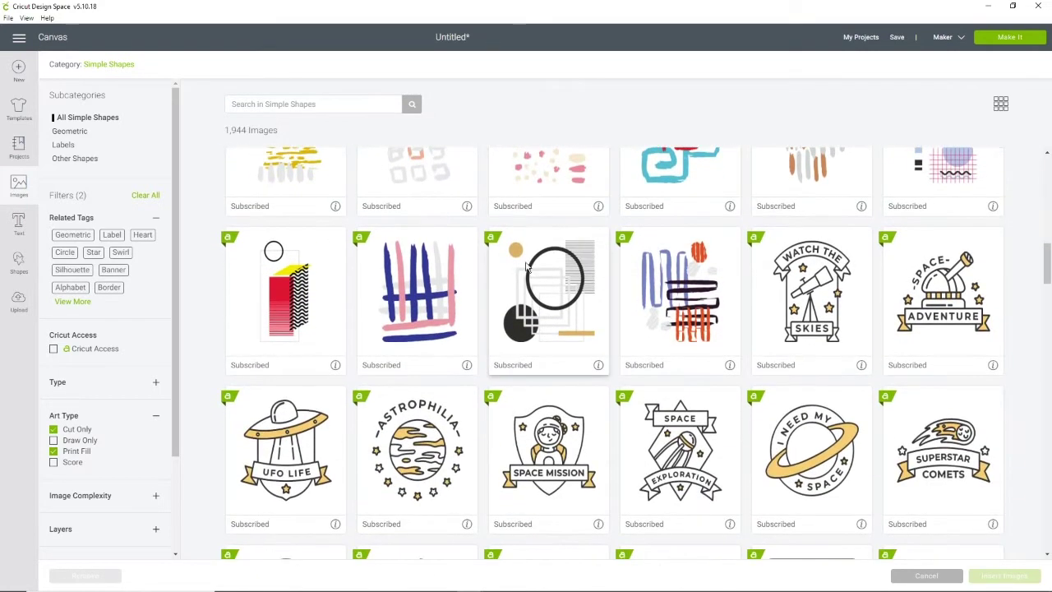
scroll(565, 263, down, 1)
scroll(564, 263, down, 7)
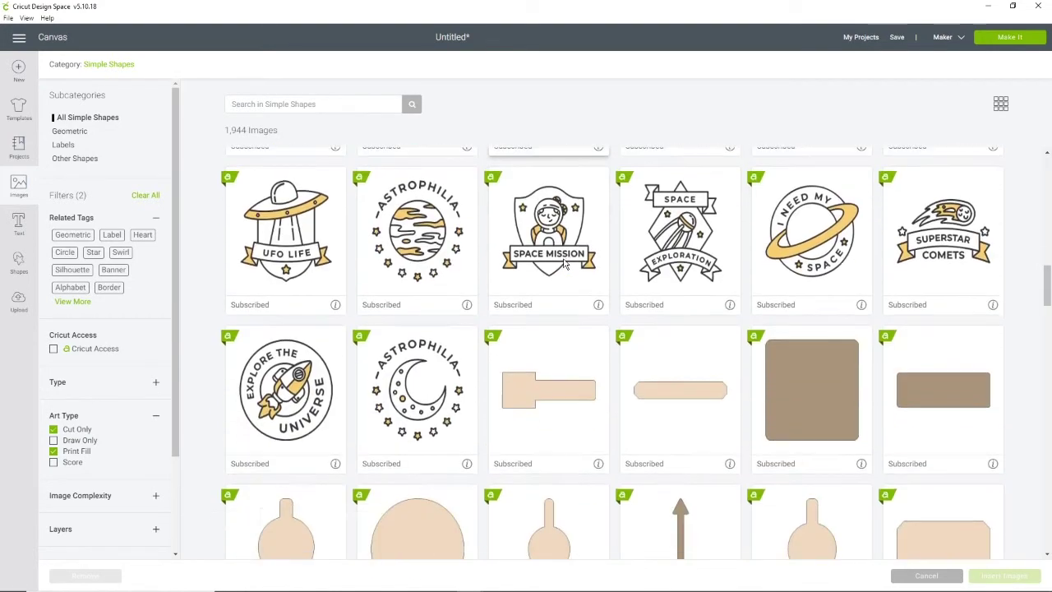
scroll(564, 263, down, 2)
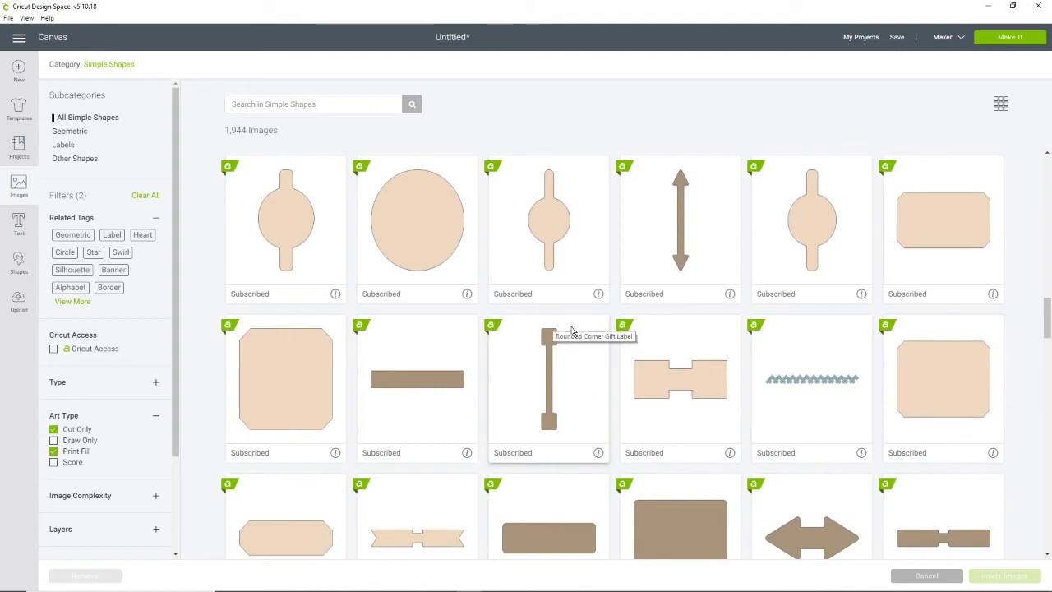
scroll(567, 333, down, 2)
scroll(599, 329, down, 10)
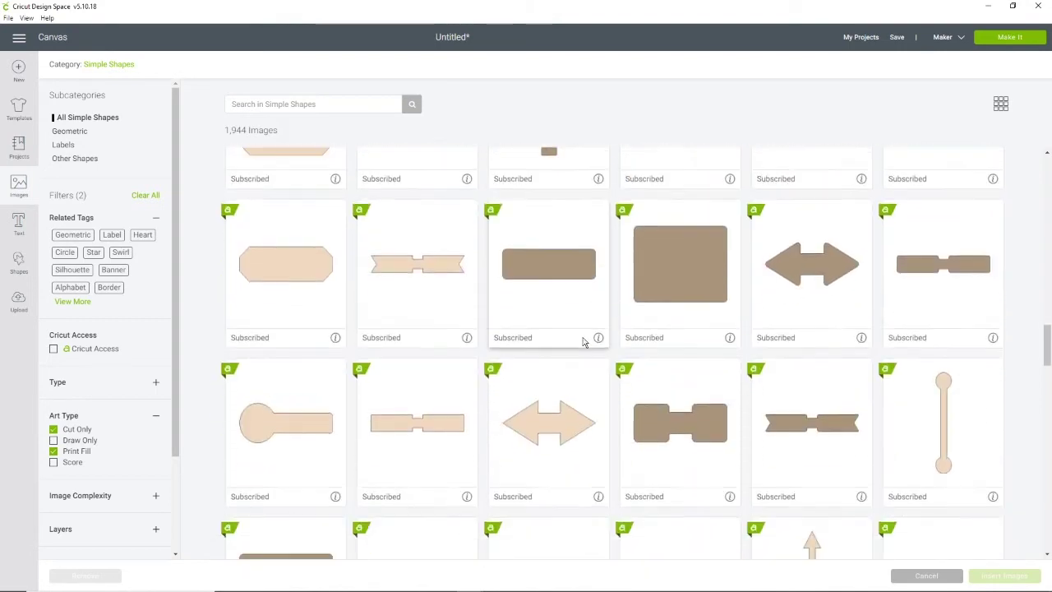
scroll(586, 337, down, 2)
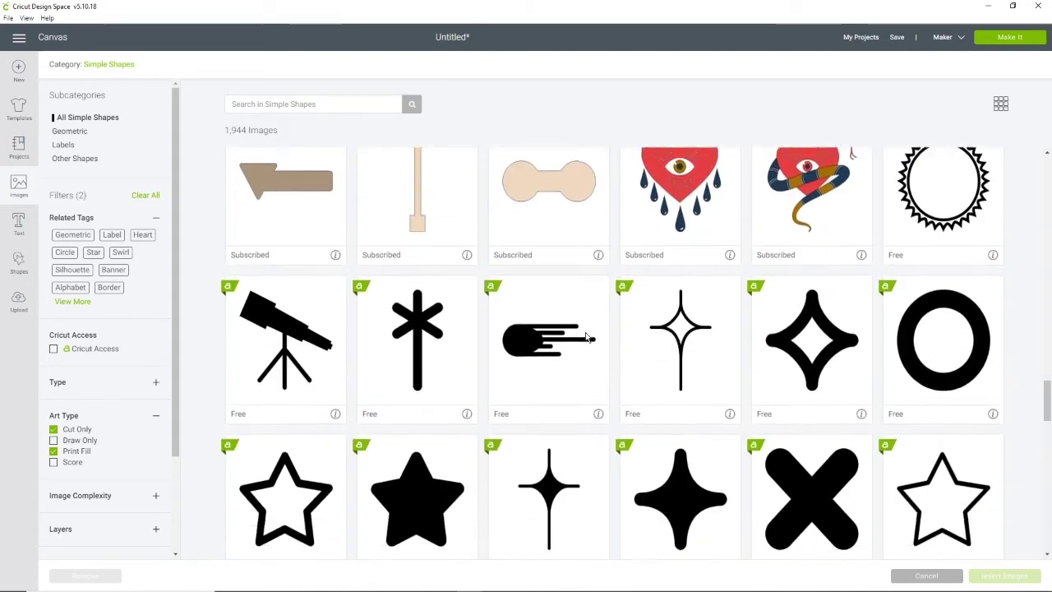
scroll(586, 337, down, 3)
scroll(586, 336, down, 12)
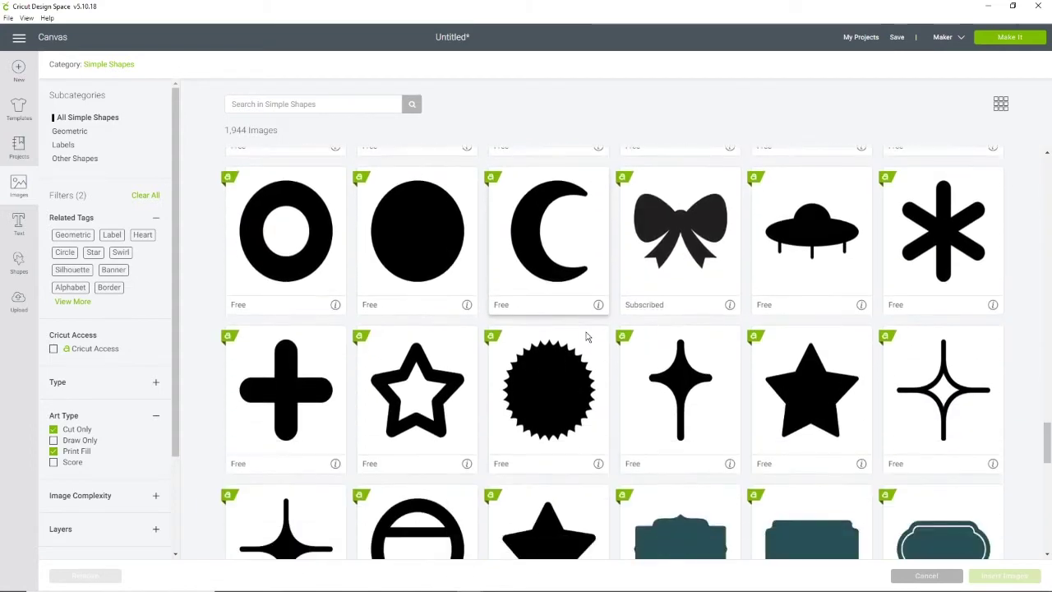
scroll(586, 337, down, 12)
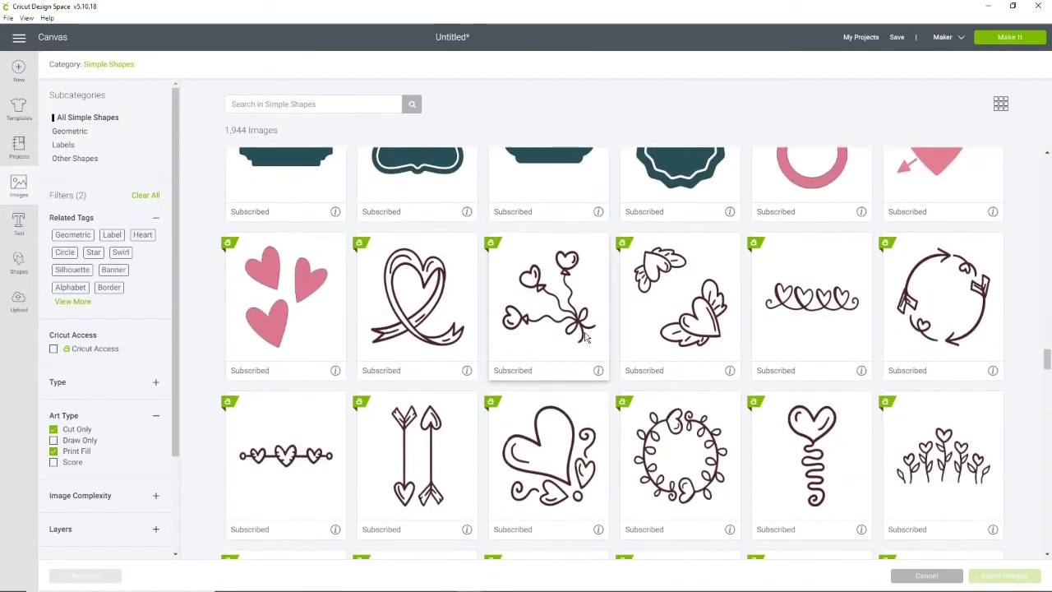
scroll(624, 329, down, 1)
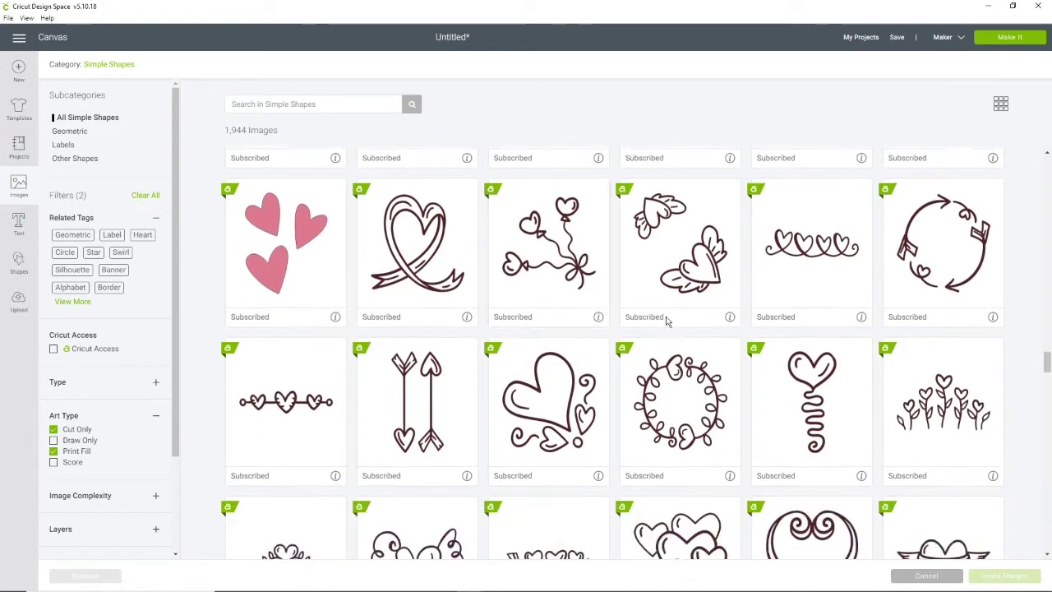
Step: Select the Swirl of Heart Outline and the curly-hearts floral swirl images
click(819, 271)
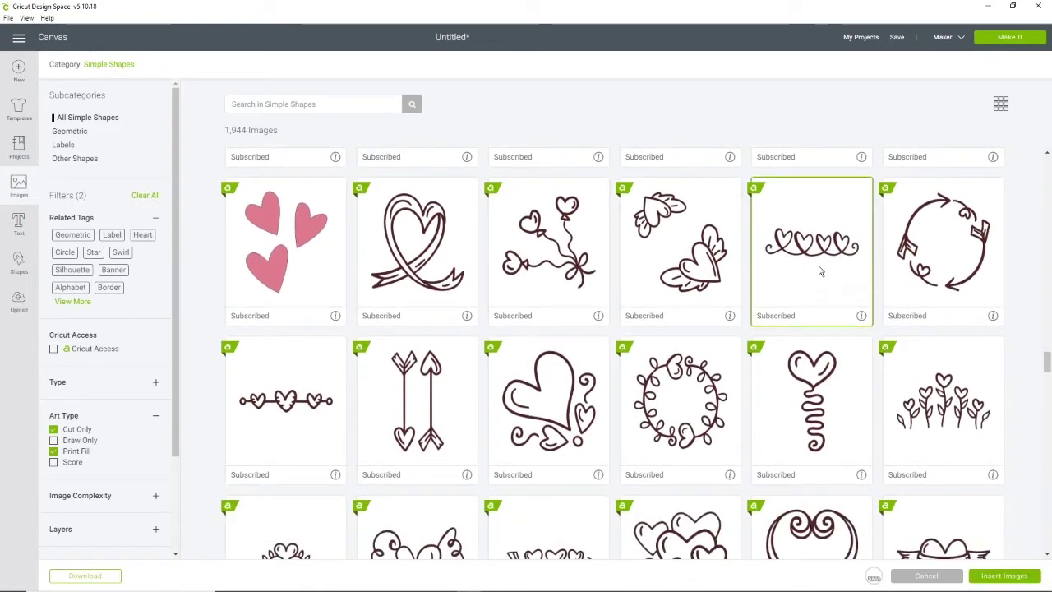
click(819, 271)
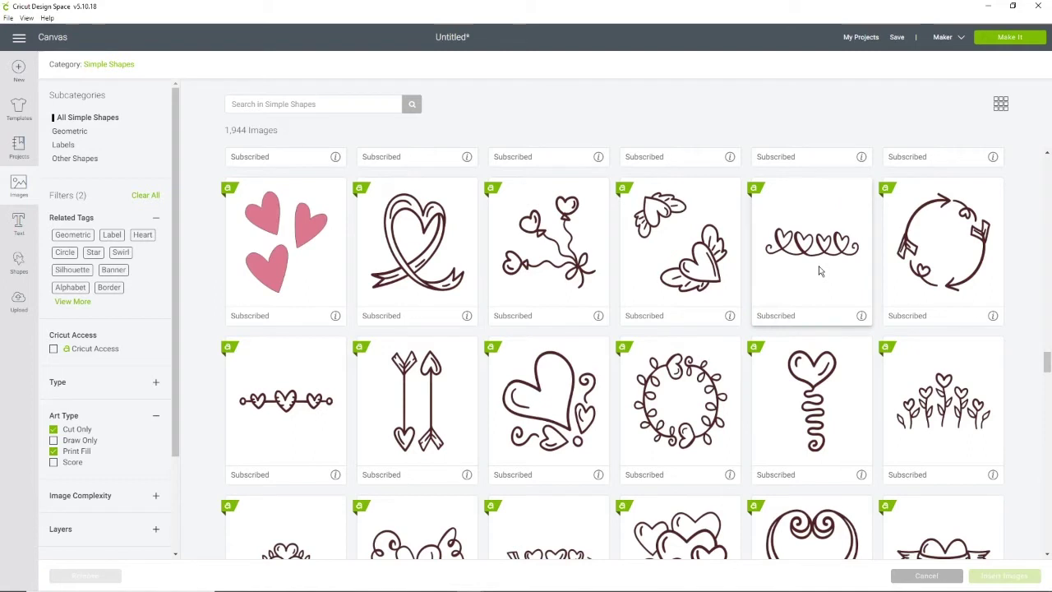
click(819, 271)
scroll(930, 370, down, 1)
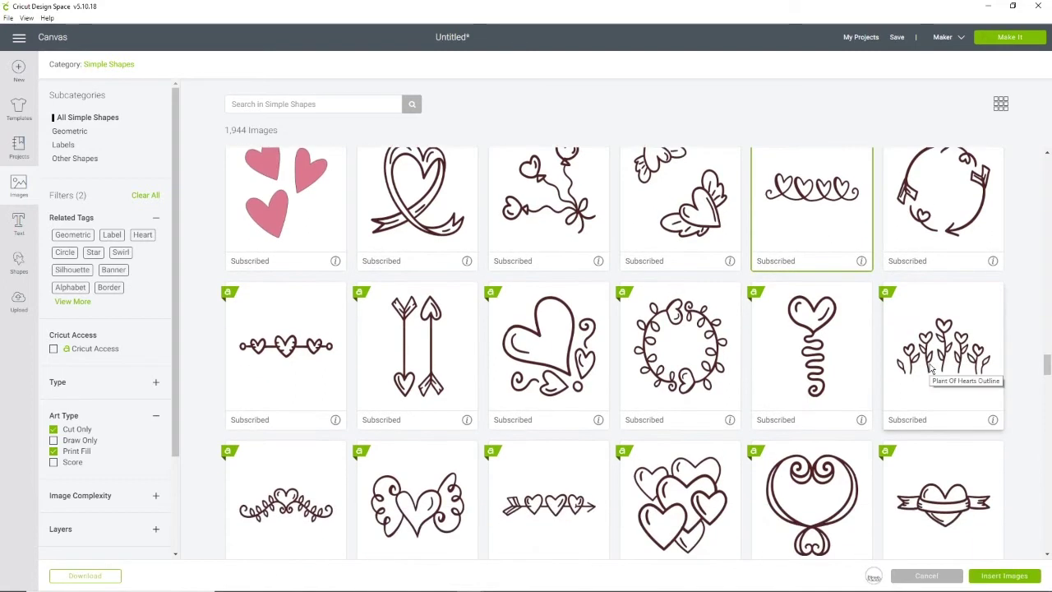
click(285, 501)
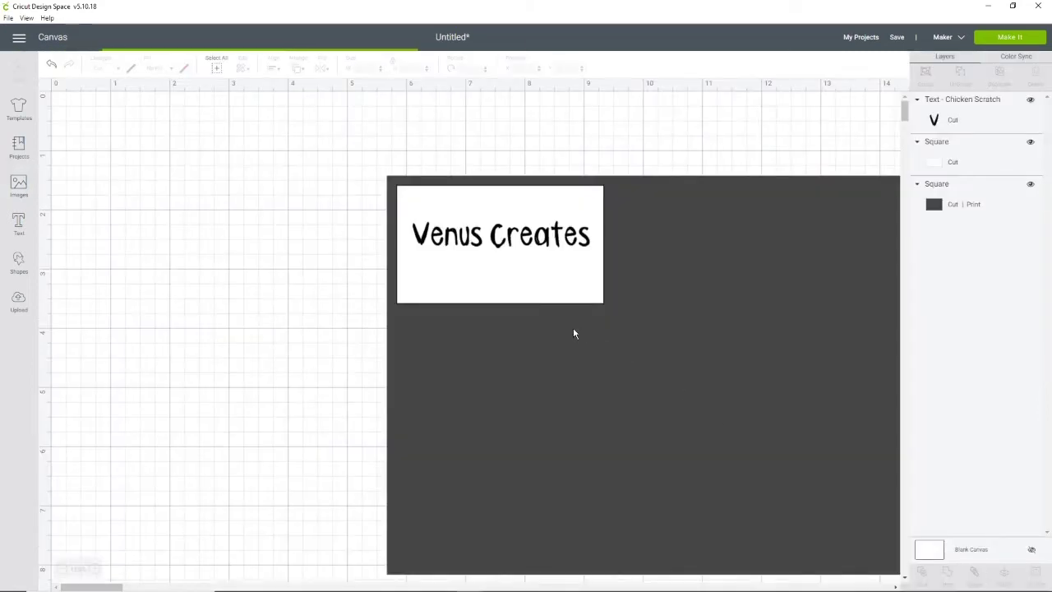
Step: Move the curly-heart swirl below the flowers, recolour it yellow, and shrink it
scroll(542, 312, down, 1)
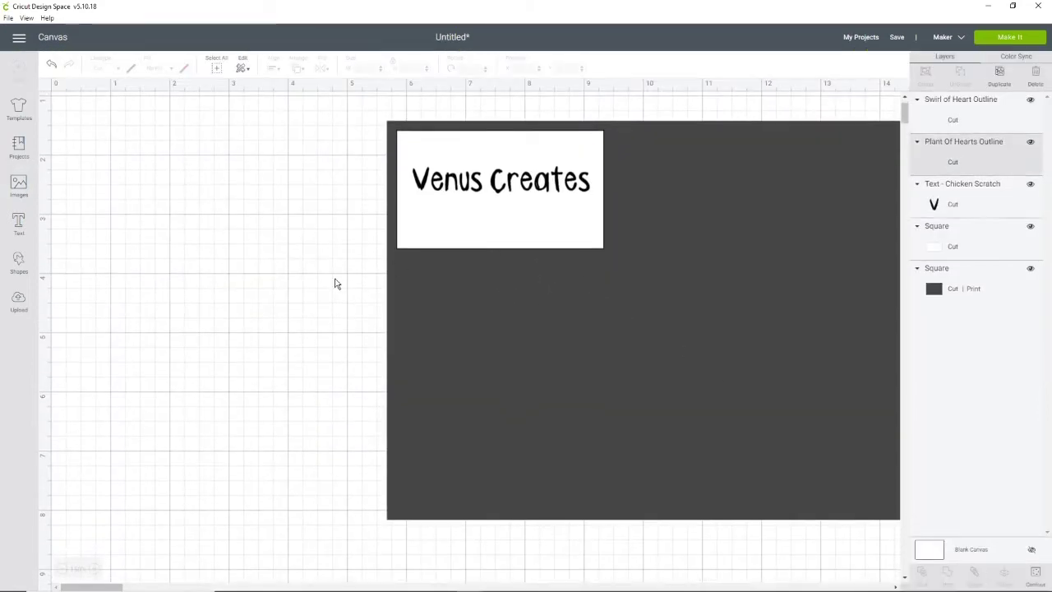
drag(357, 282, 333, 432)
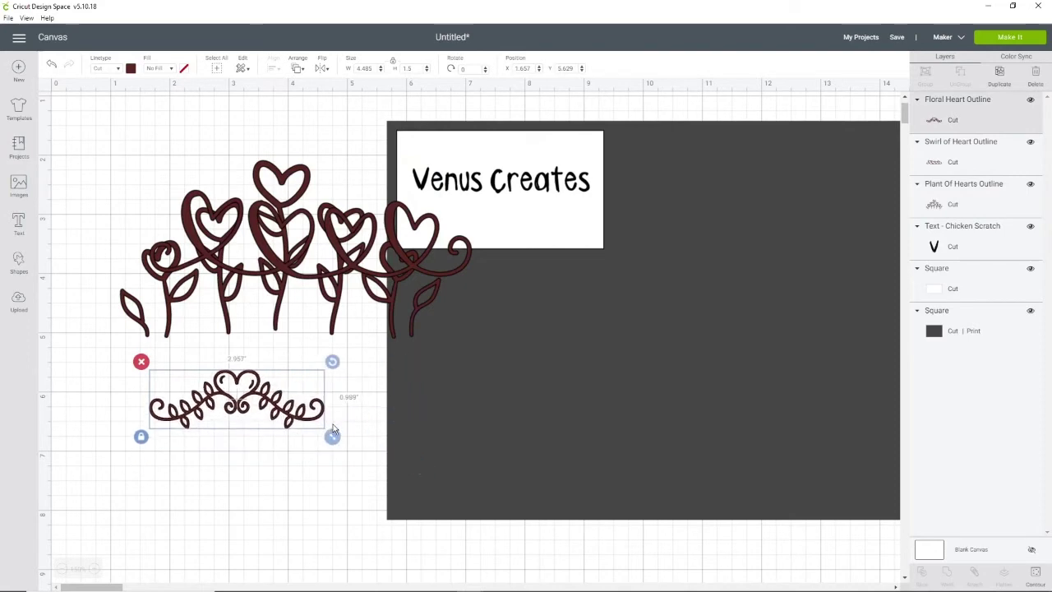
click(131, 69)
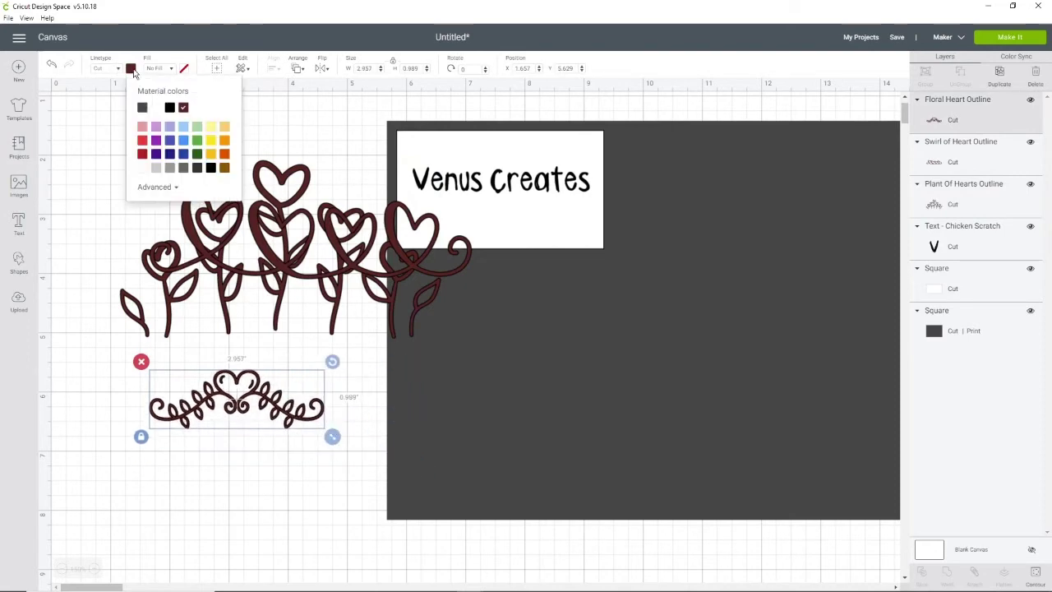
click(211, 142)
drag(332, 436, 294, 426)
drag(246, 401, 294, 373)
Step: Make the large heart swirl and Plant of Hearts yellow, shrinking the flowers to 3.311 × 1.835 inches
drag(280, 216, 217, 442)
click(131, 68)
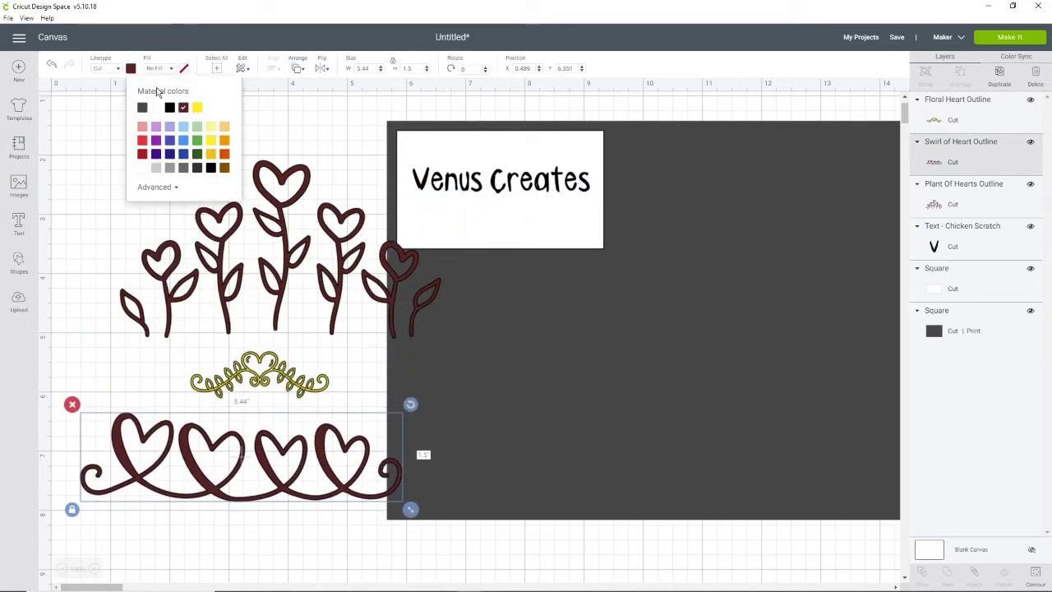
click(211, 140)
click(251, 295)
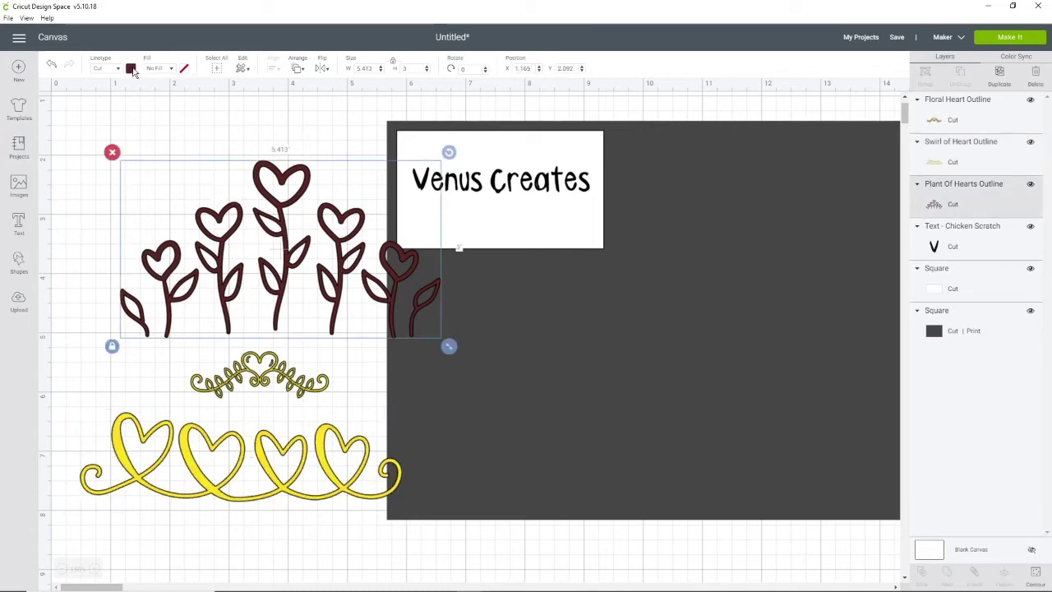
click(131, 68)
click(176, 107)
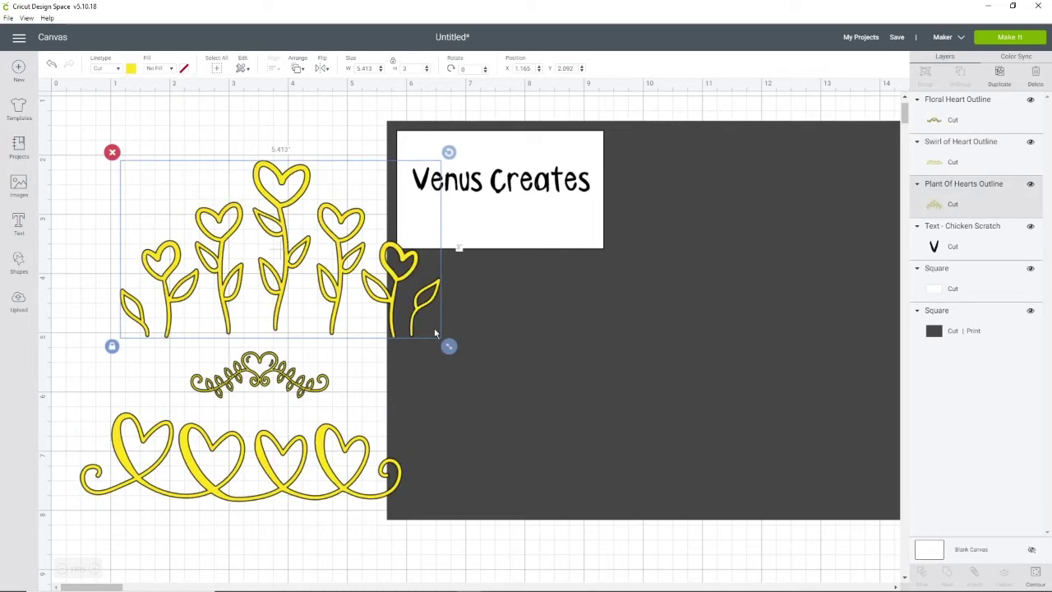
drag(450, 346, 324, 277)
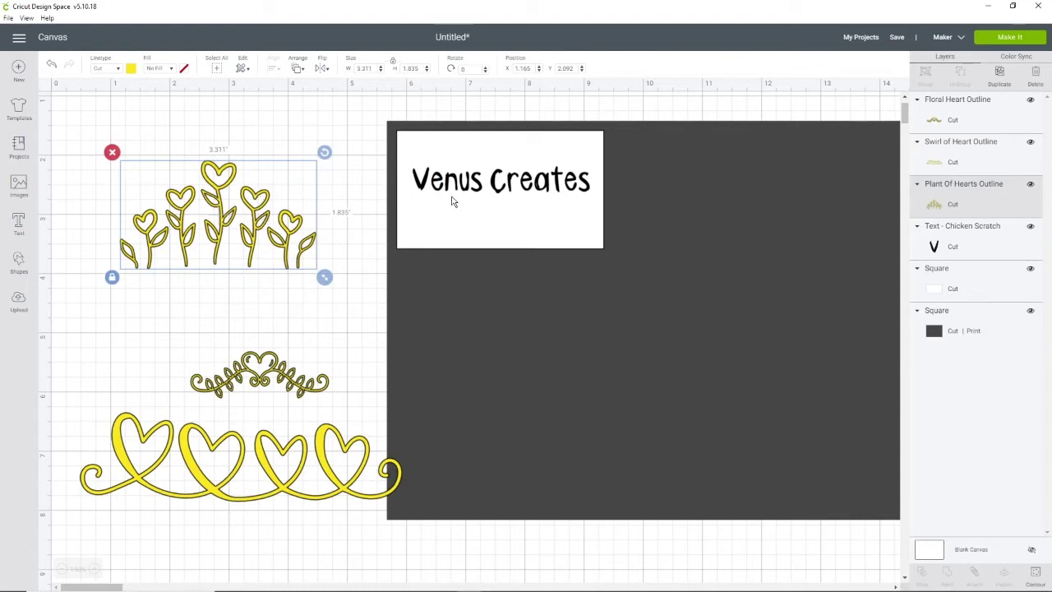
Step: Shrink the Plant of Hearts flowers to about 1.45 inches wide and move them off the card
click(441, 236)
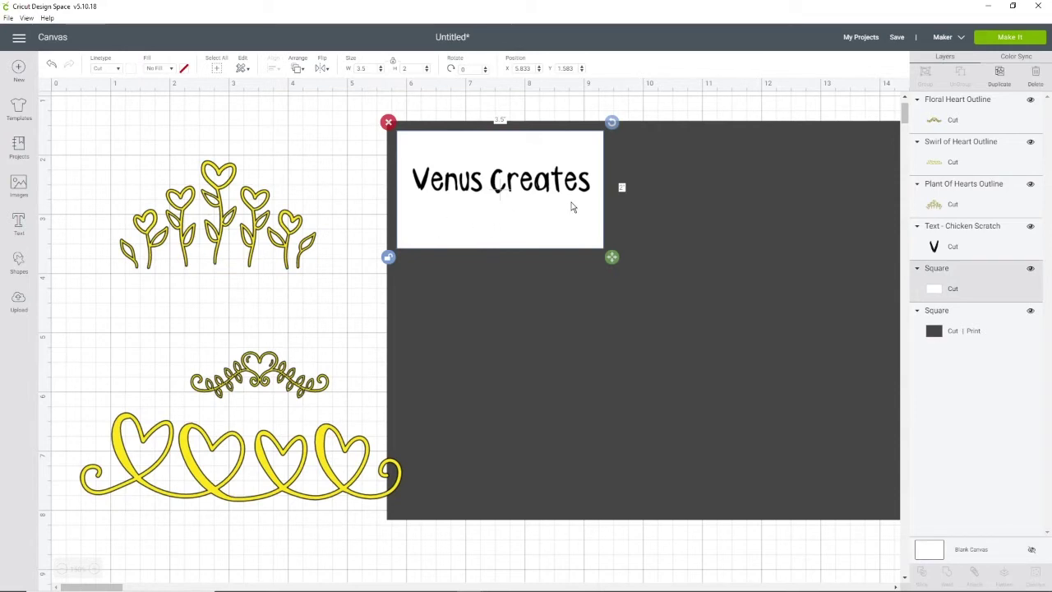
click(251, 236)
drag(321, 275, 257, 240)
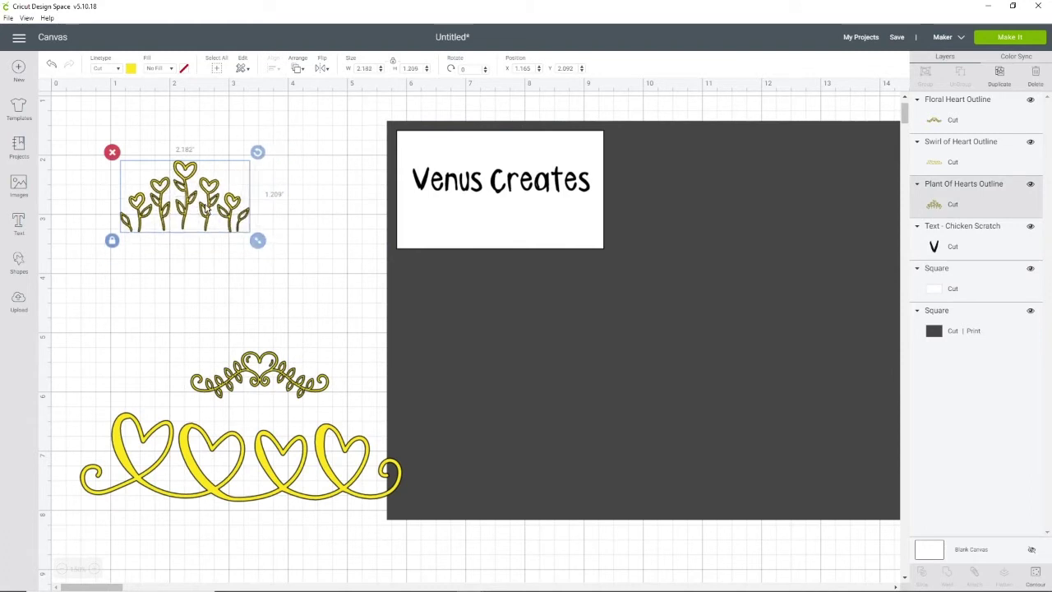
drag(213, 210, 280, 231)
drag(329, 263, 300, 249)
drag(253, 218, 515, 227)
drag(561, 256, 542, 251)
drag(491, 229, 498, 234)
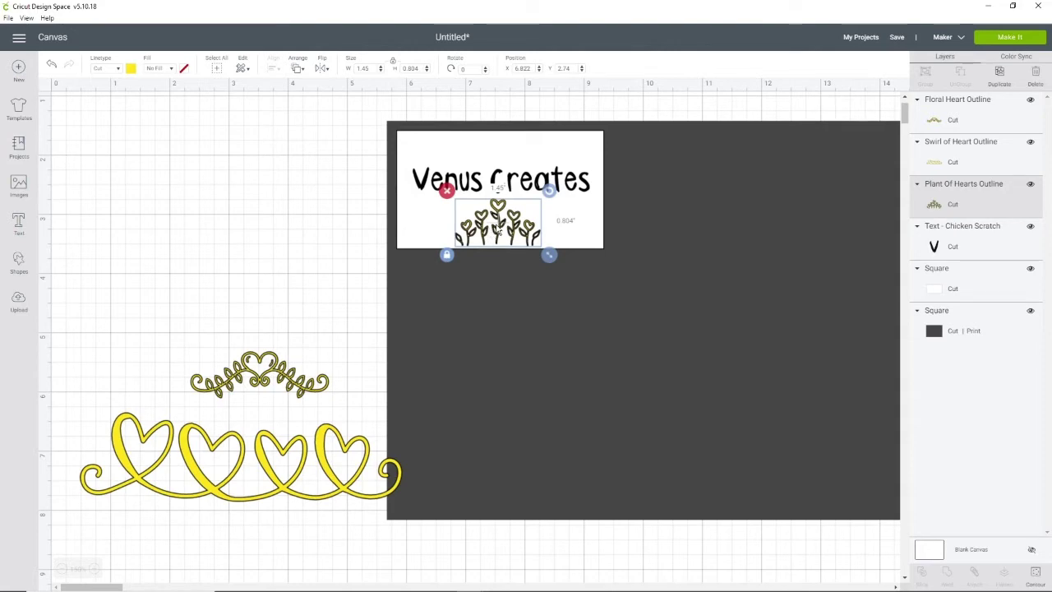
click(507, 232)
drag(499, 238, 281, 234)
Step: Place the small floral heart swirl on the white card beneath Venus Creates
click(275, 465)
click(275, 380)
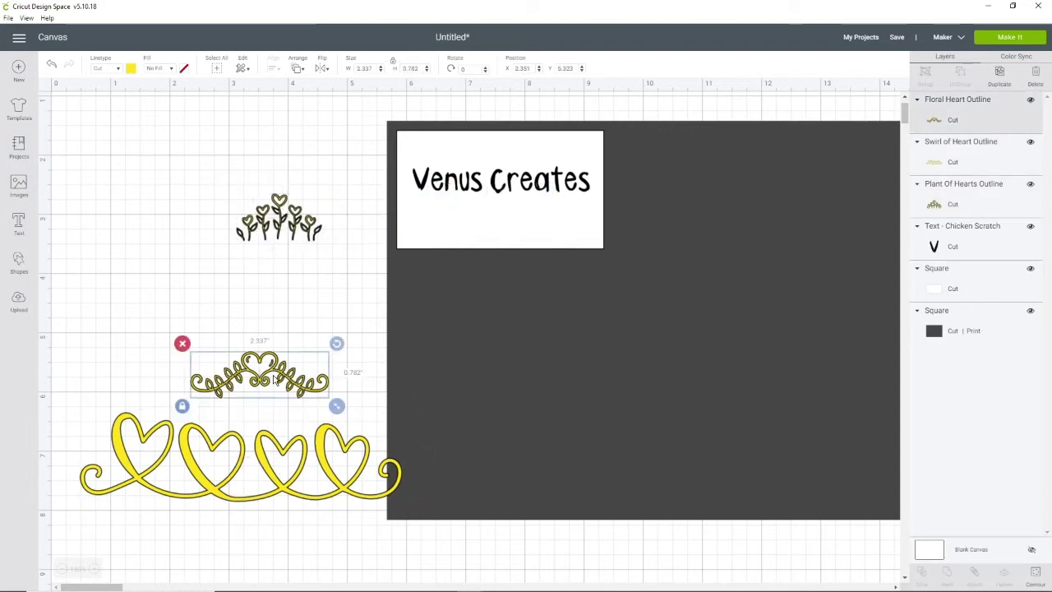
drag(275, 381, 506, 227)
click(345, 152)
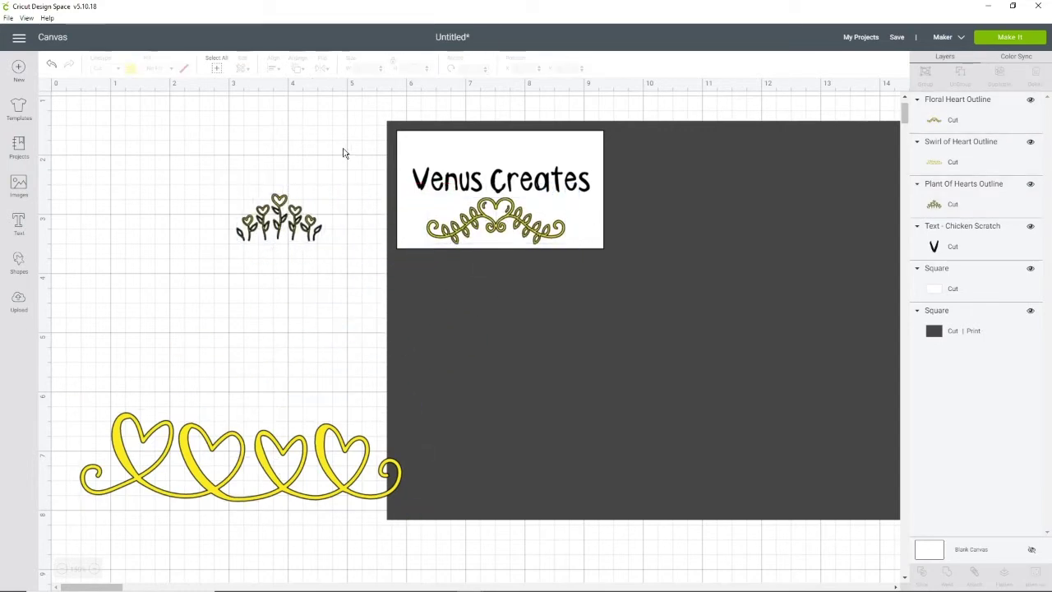
Step: Align the text and swirl to the centre of the white card, nudging the swirl down slightly
click(484, 148)
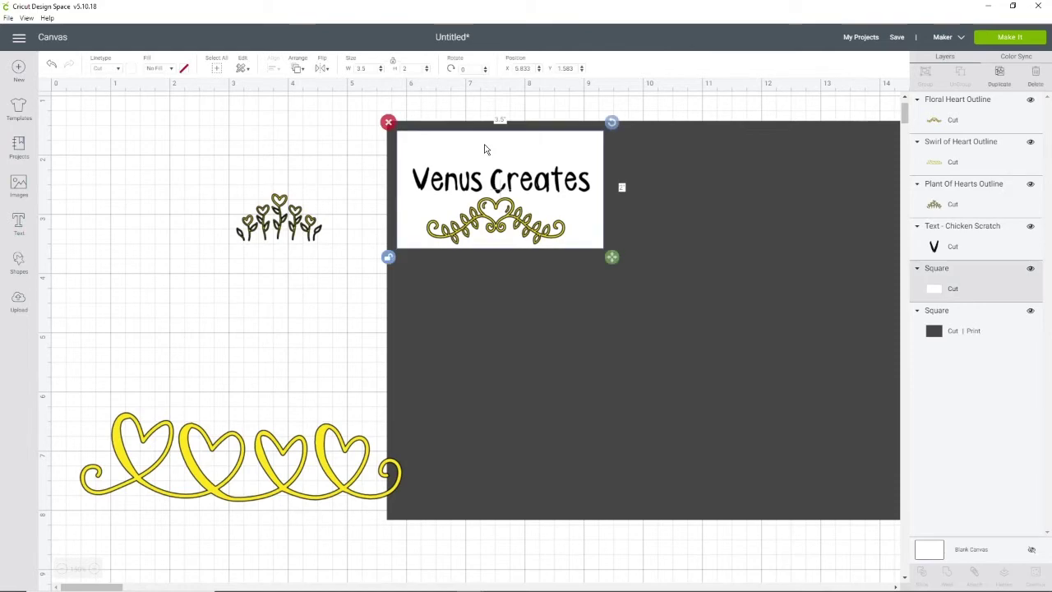
shift+click(453, 181)
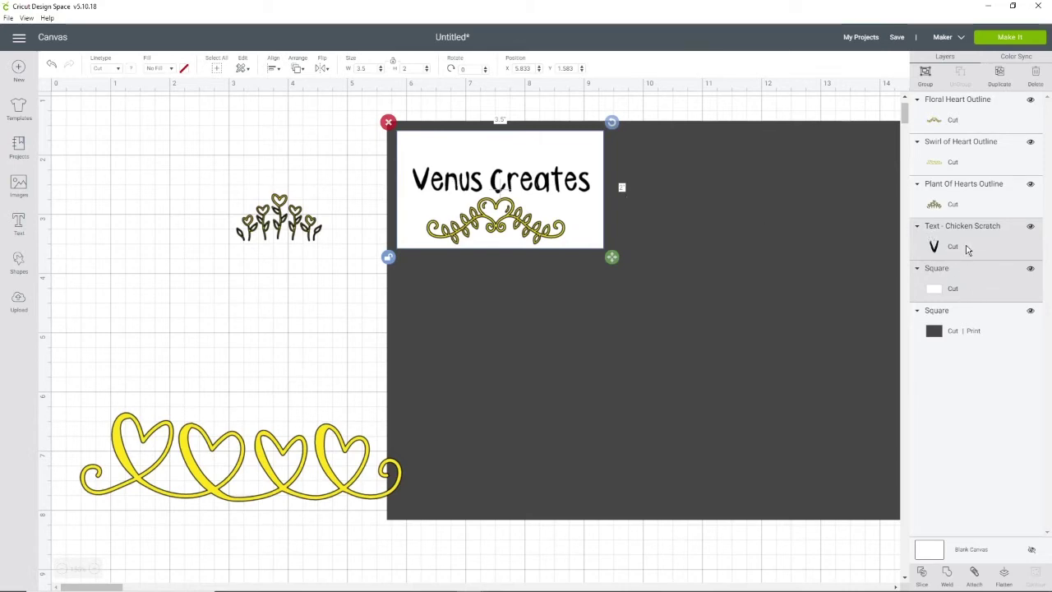
click(273, 68)
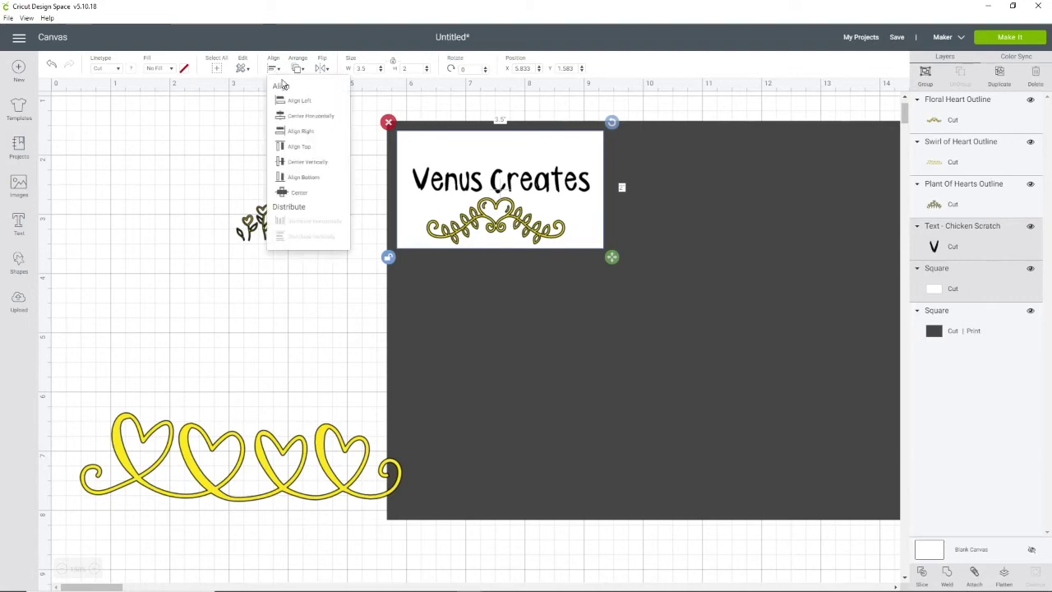
click(314, 193)
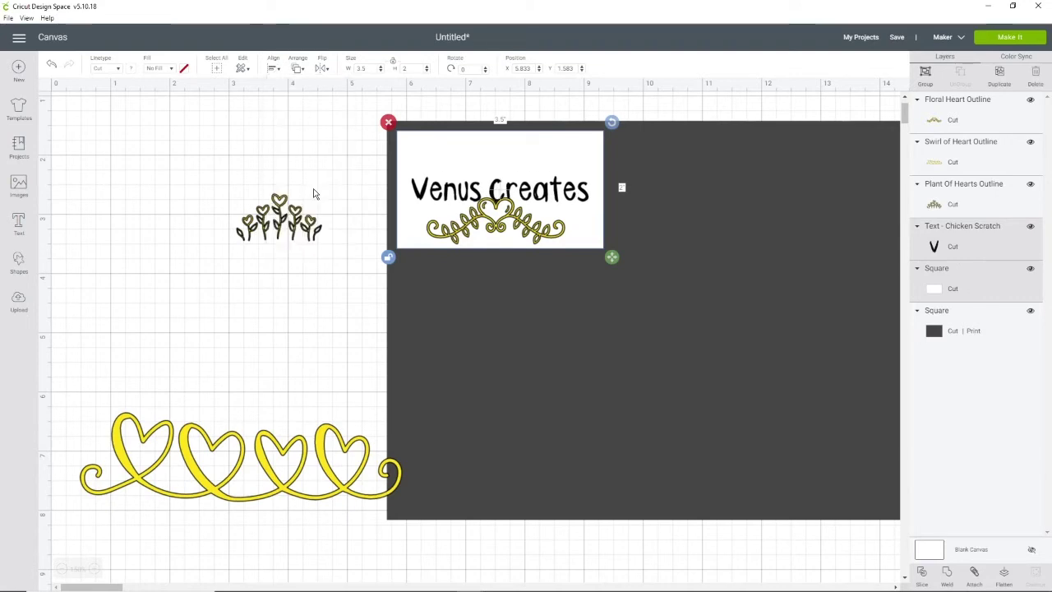
click(521, 223)
drag(524, 227, 528, 238)
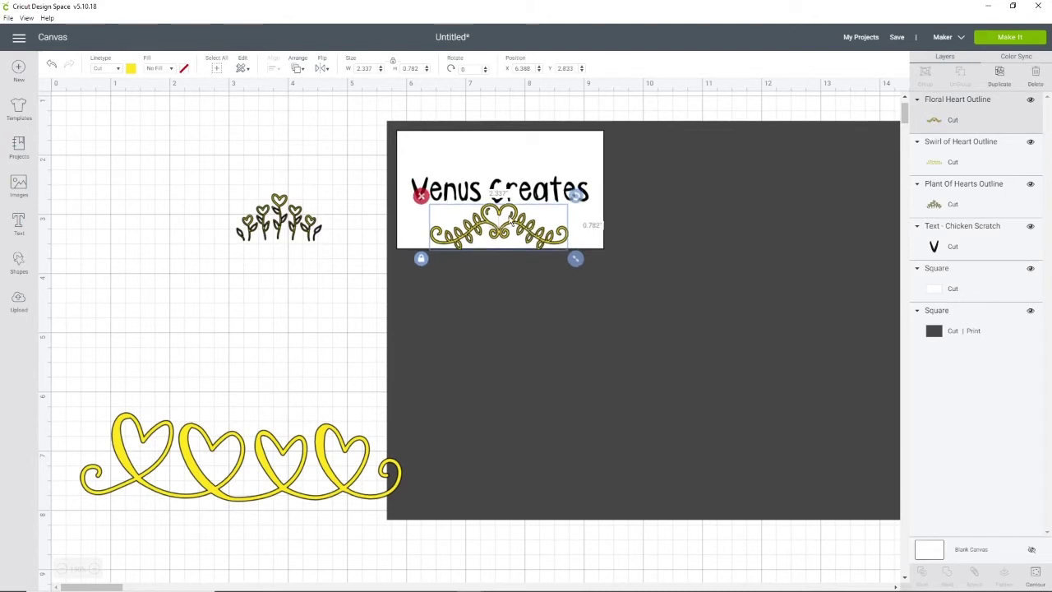
Step: Raise the Venus Creates text higher on the card and the swirl up slightly
click(461, 195)
click(273, 308)
click(428, 196)
click(456, 193)
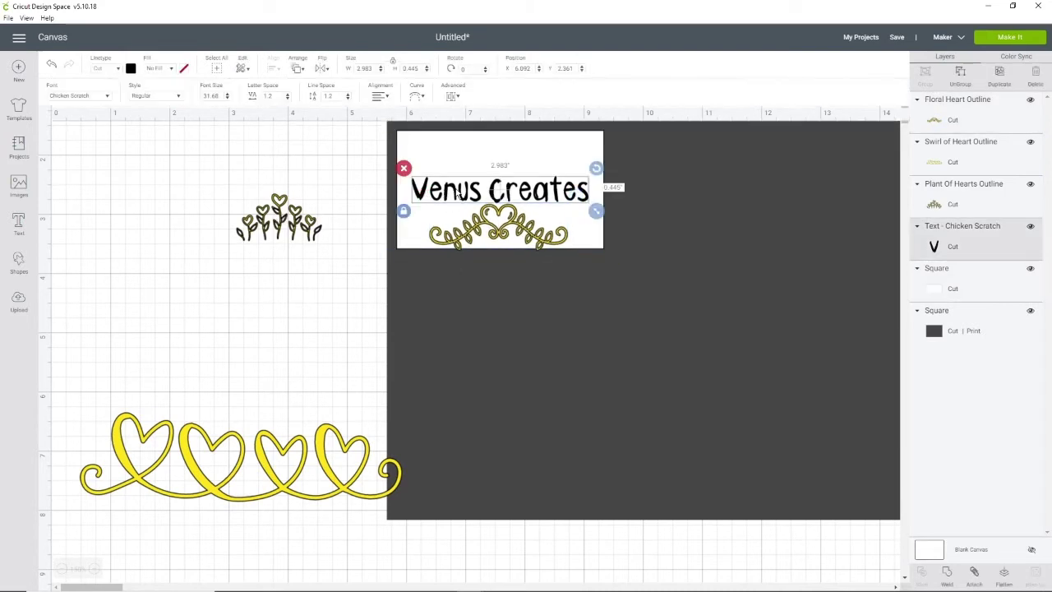
drag(457, 193, 459, 169)
drag(479, 227, 481, 218)
Step: Centre the Venus Creates text horizontally on the white card
click(463, 170)
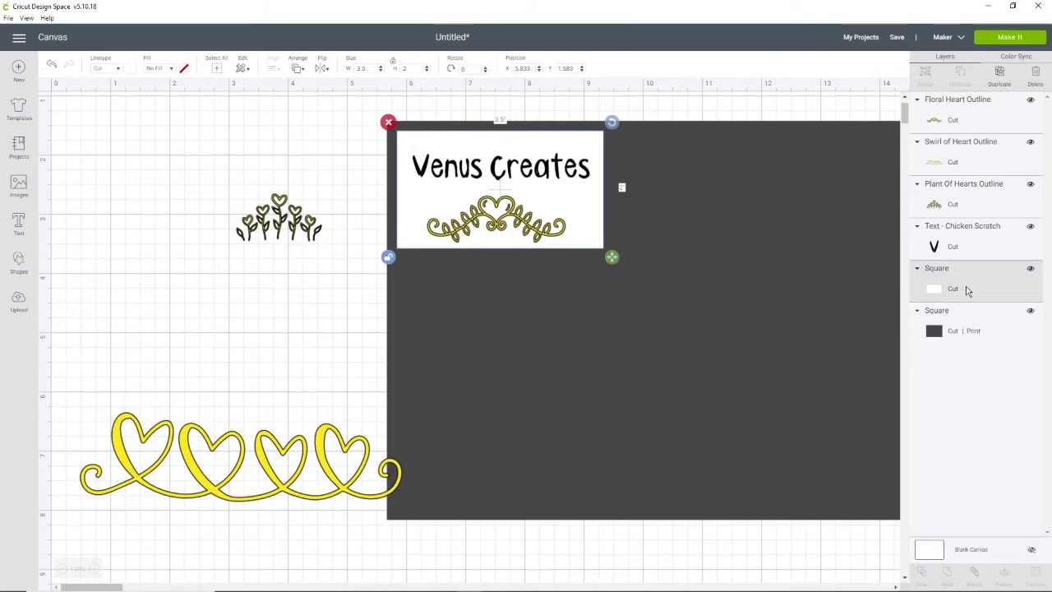
shift+click(967, 248)
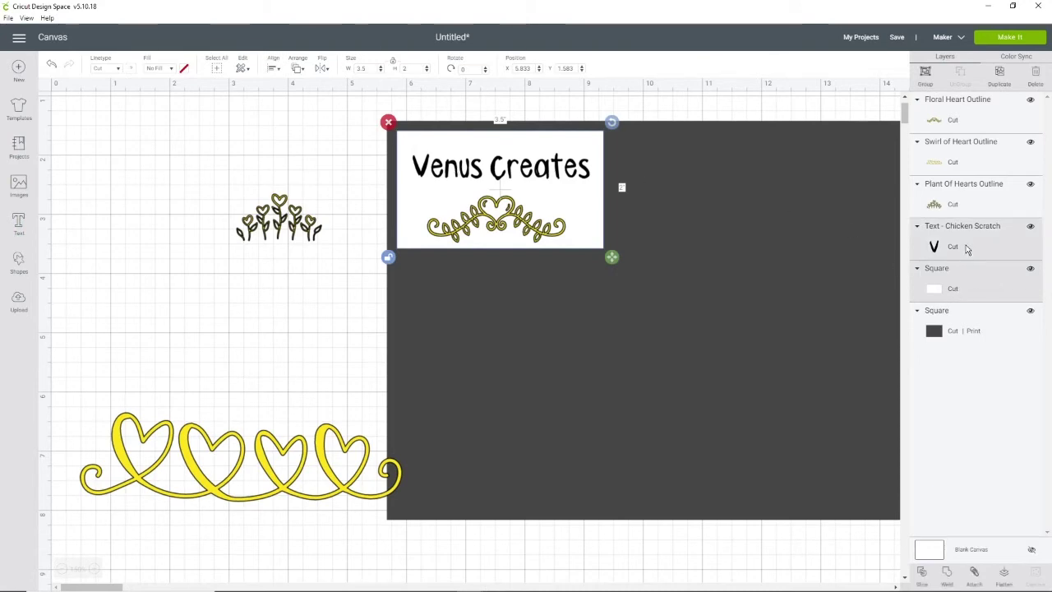
click(274, 69)
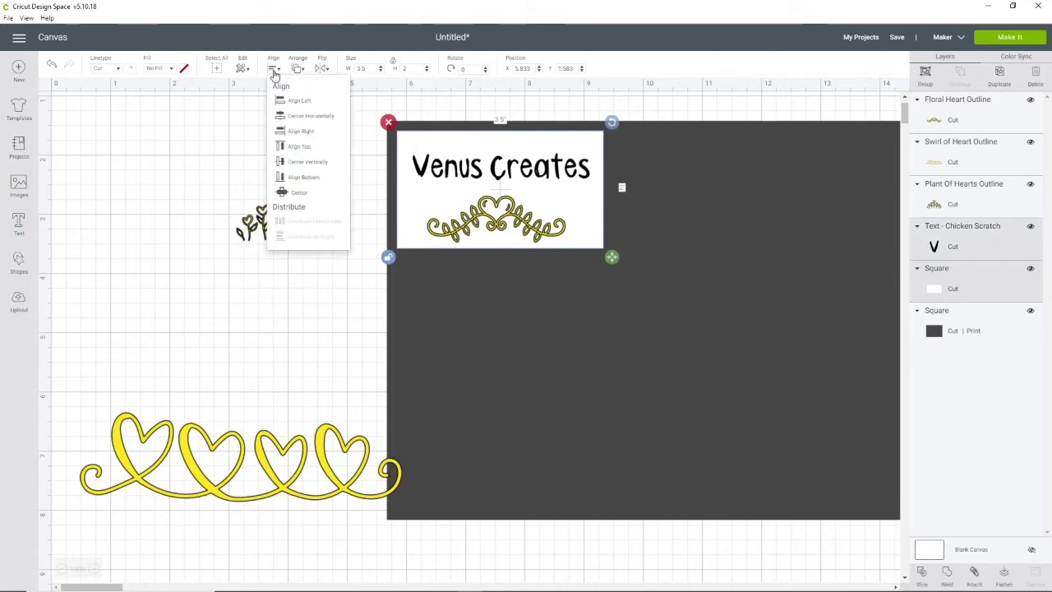
click(339, 120)
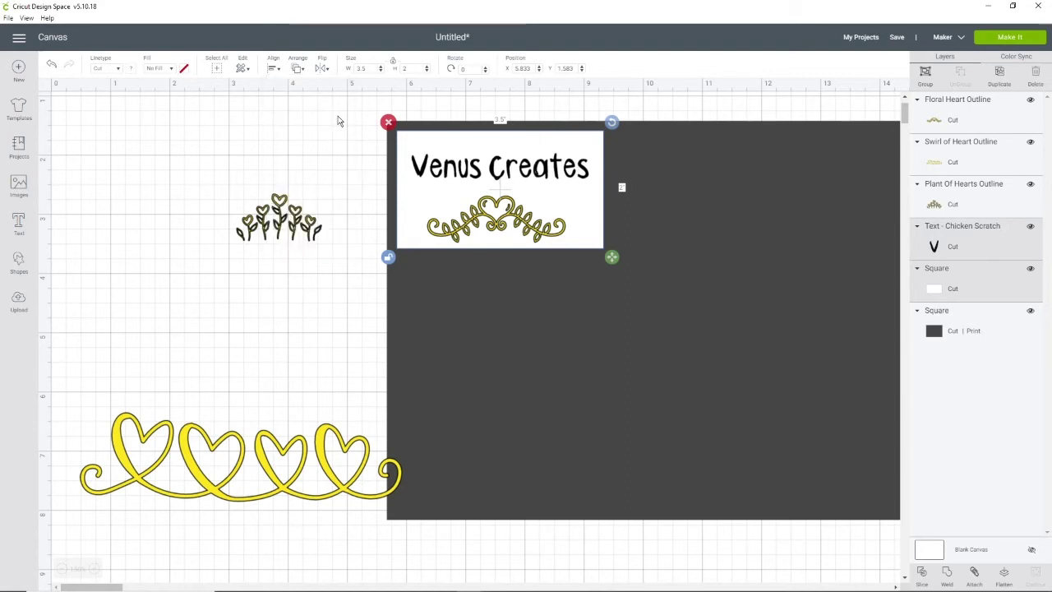
click(302, 294)
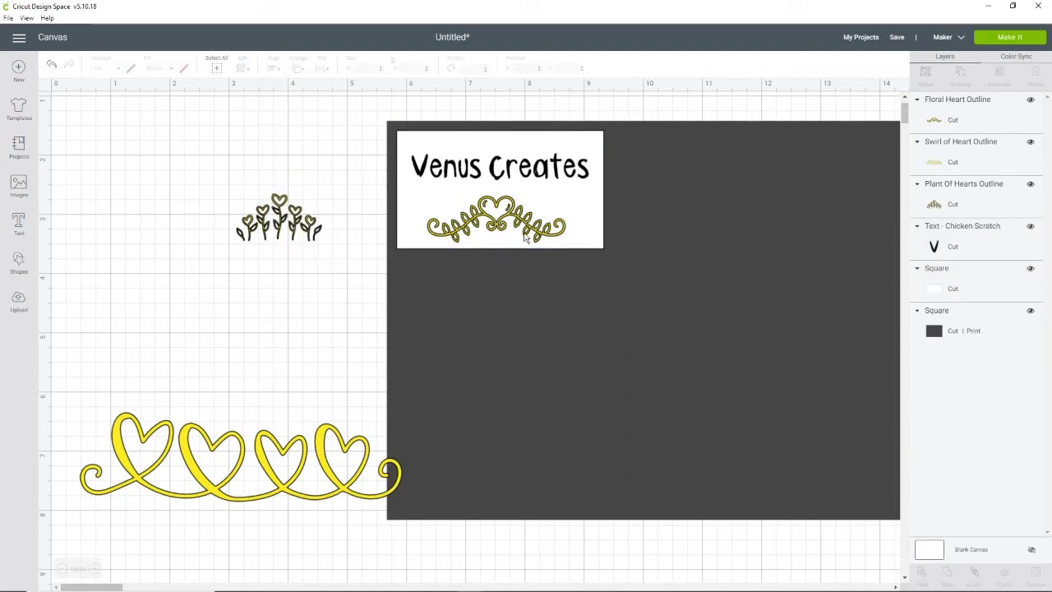
Step: Centre the floral heart swirl horizontally on the white card
click(500, 220)
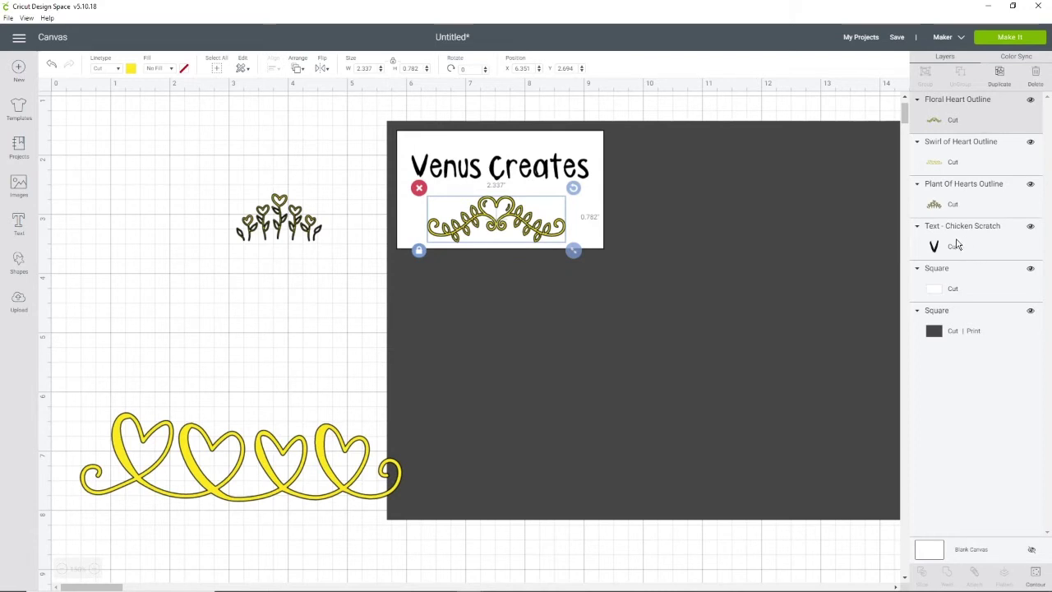
click(940, 293)
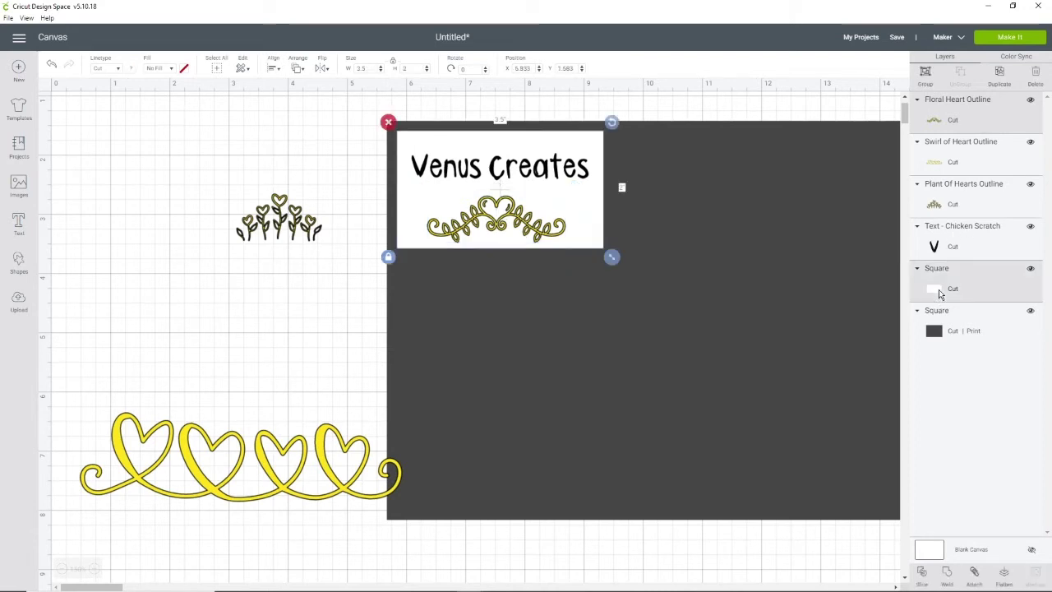
click(274, 69)
click(322, 124)
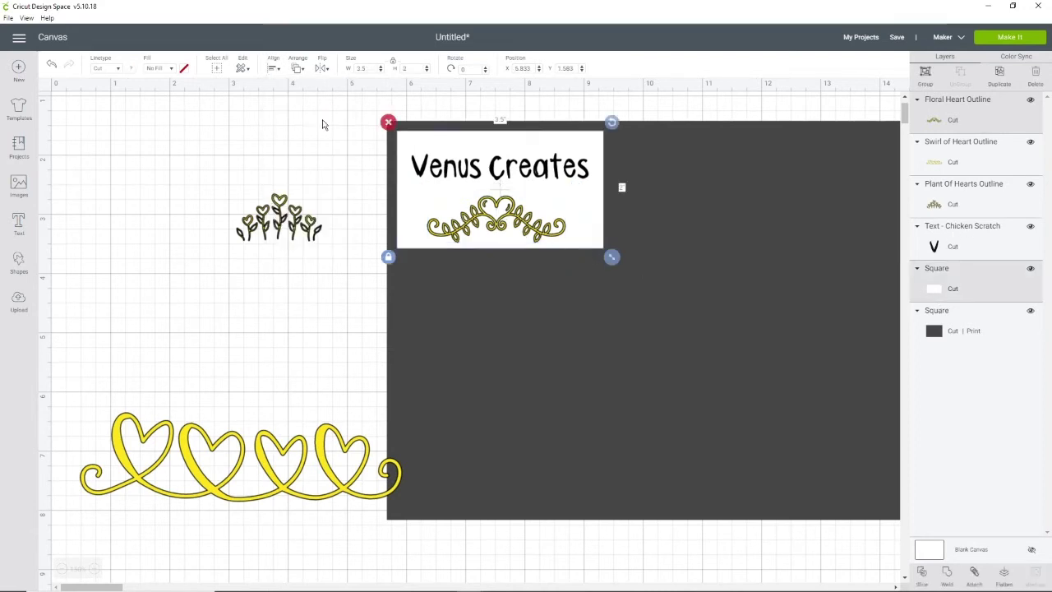
click(279, 142)
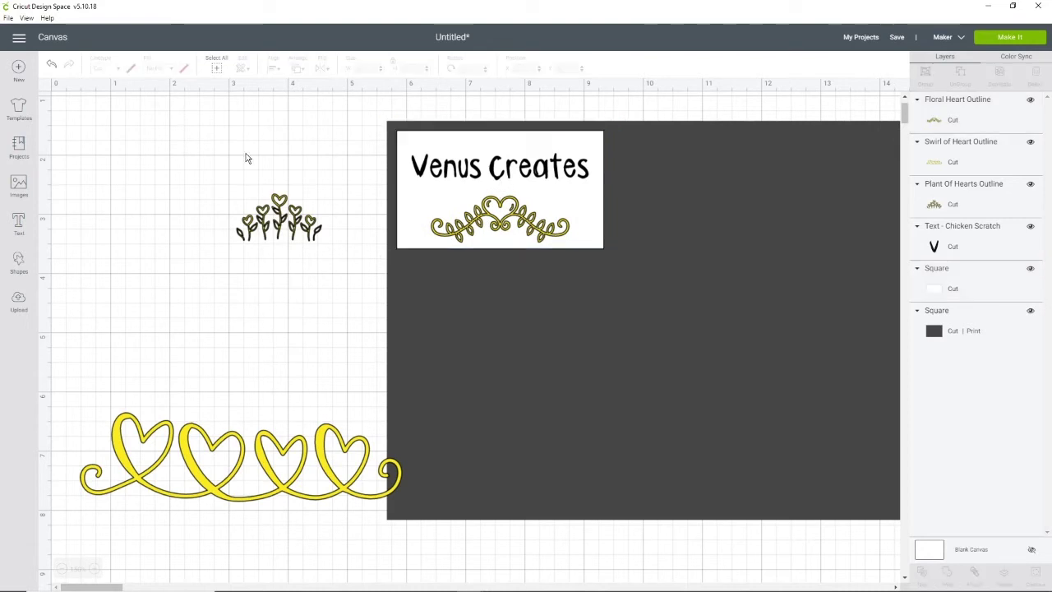
Step: Delete the spare Plant of Hearts and large Swirl of Heart Outline images
click(497, 232)
click(263, 167)
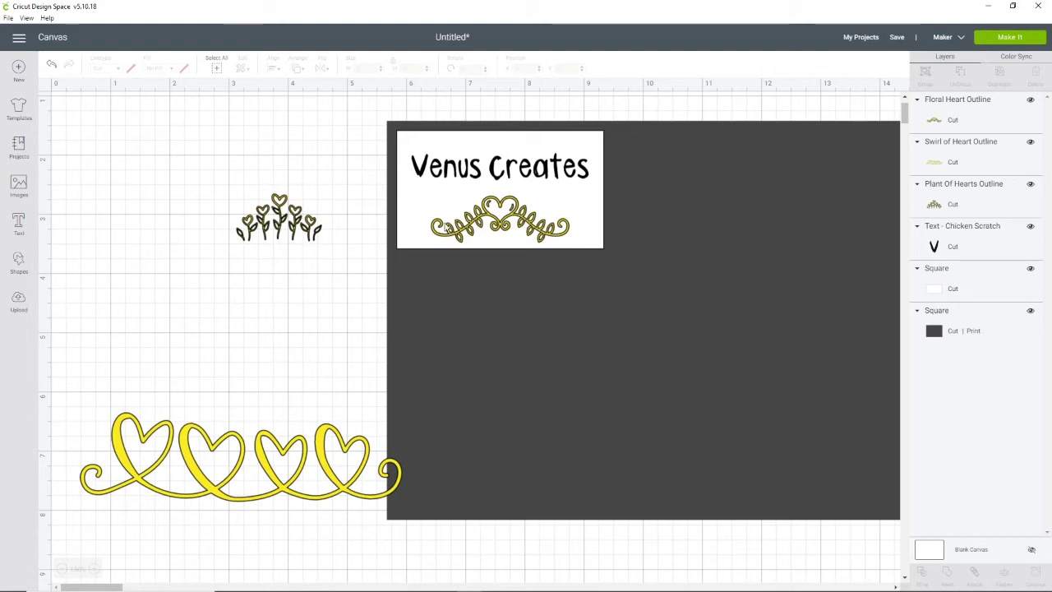
click(501, 215)
click(300, 306)
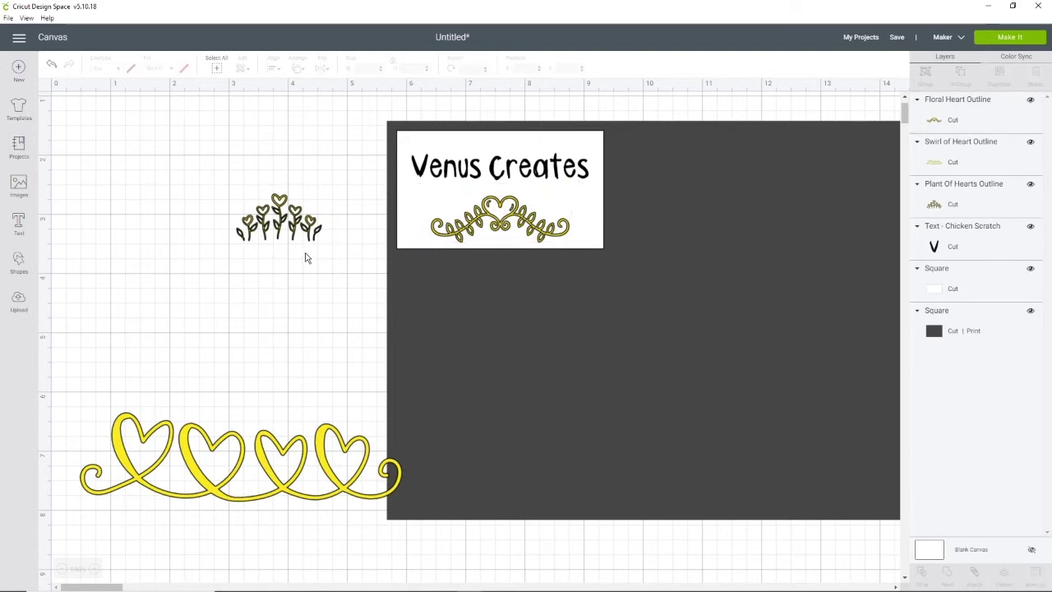
click(286, 218)
click(225, 182)
click(202, 485)
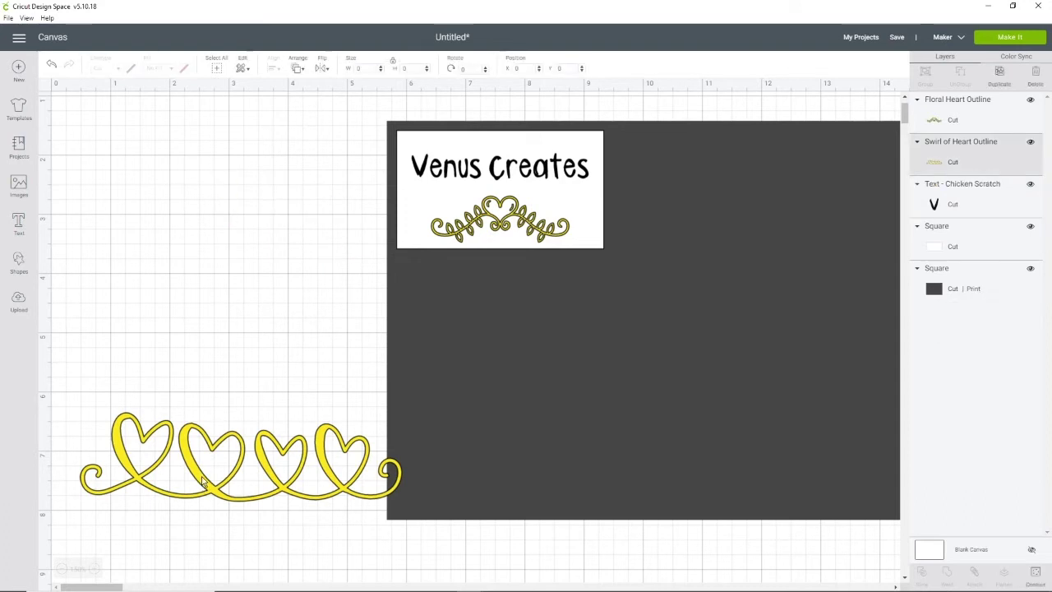
click(73, 403)
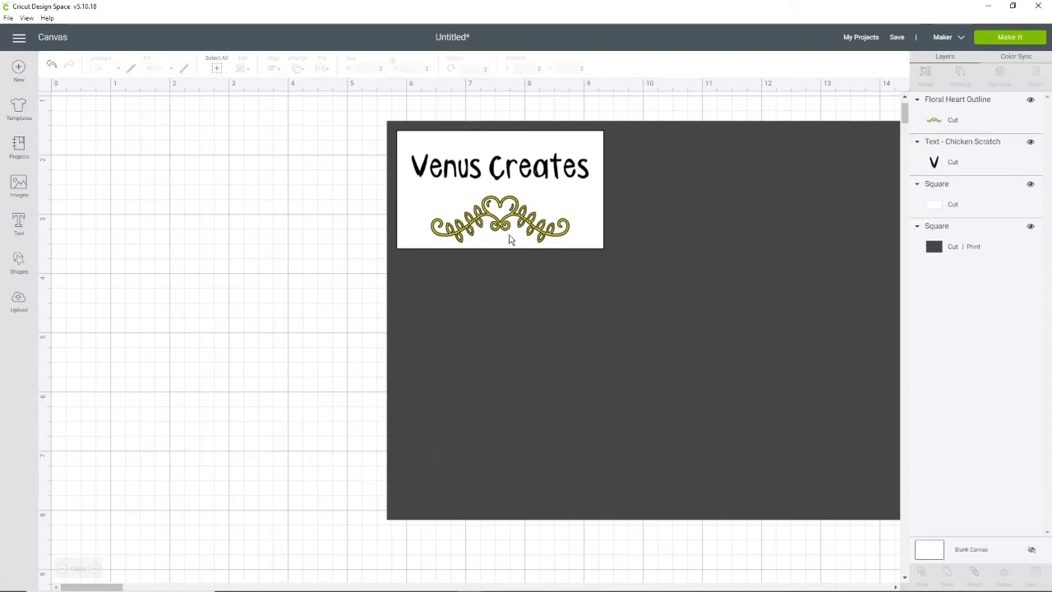
click(536, 233)
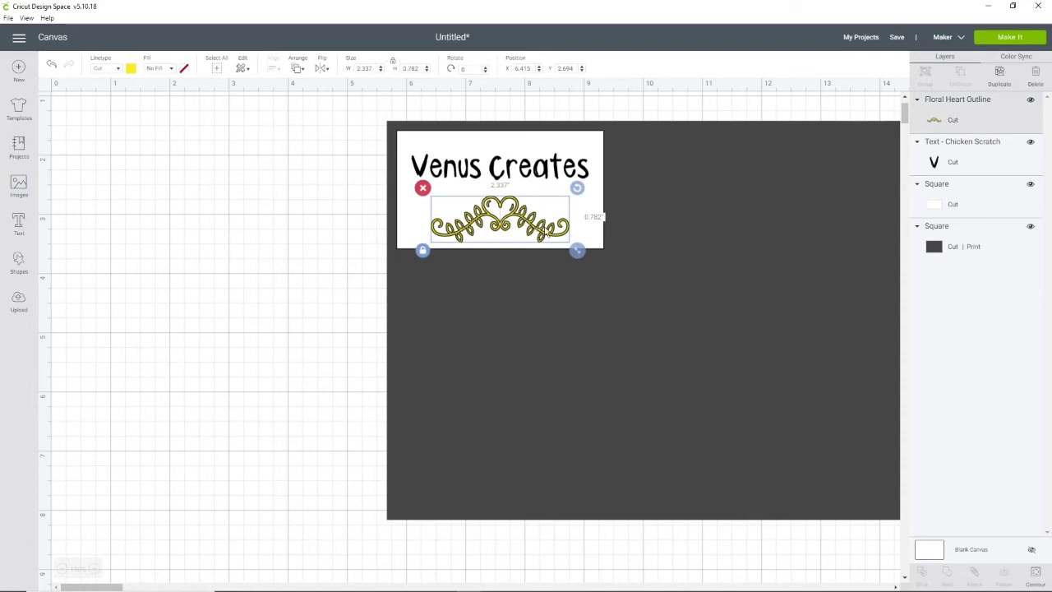
Step: Recolour the floral heart swirl from yellow to dark red
click(132, 69)
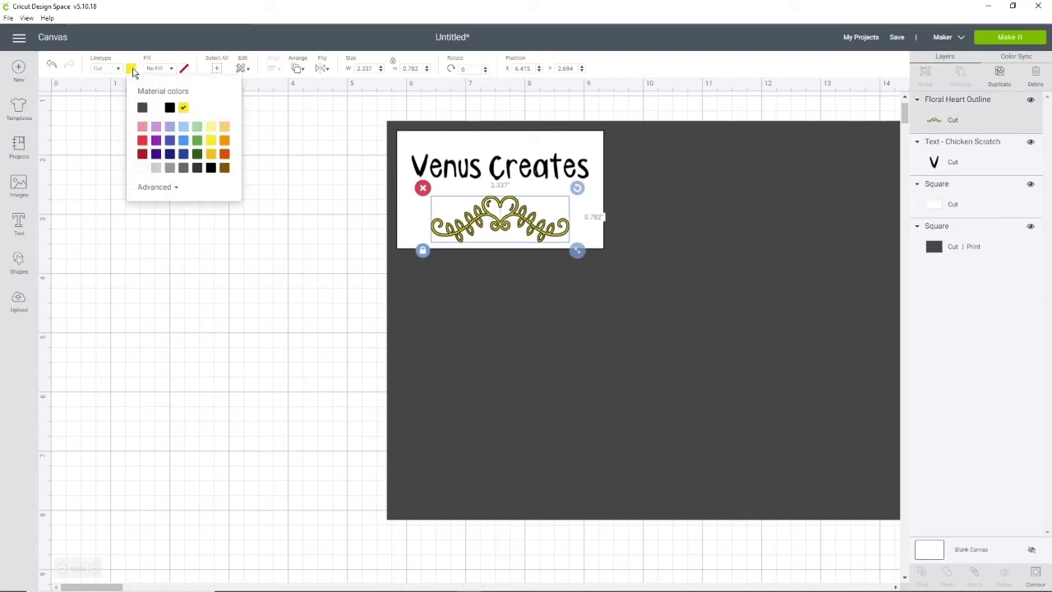
click(142, 154)
click(263, 306)
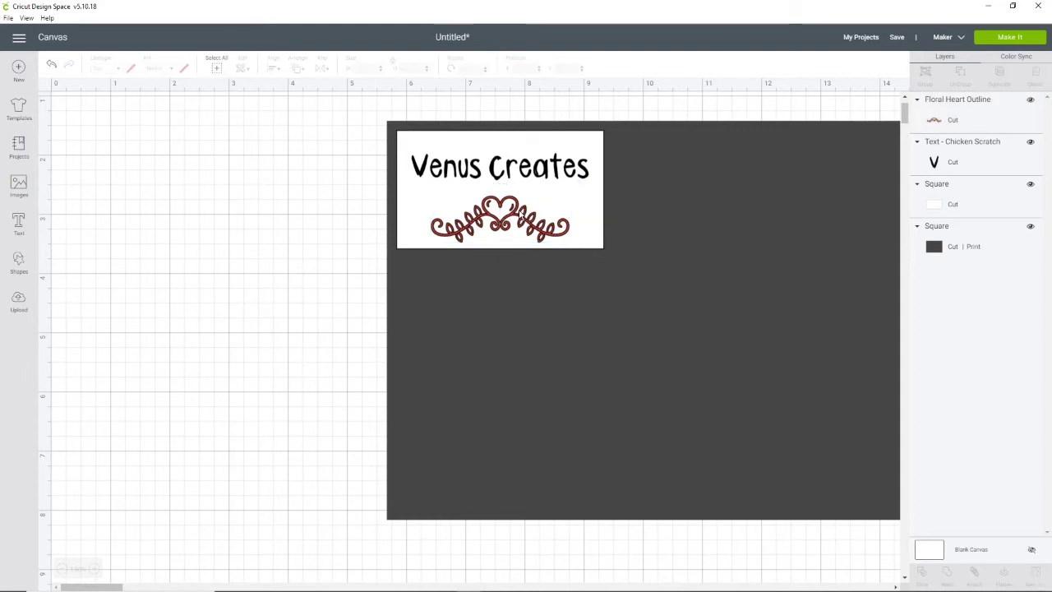
click(460, 232)
click(265, 254)
Step: Select the swirl, Venus Creates text and white card layers together
click(965, 123)
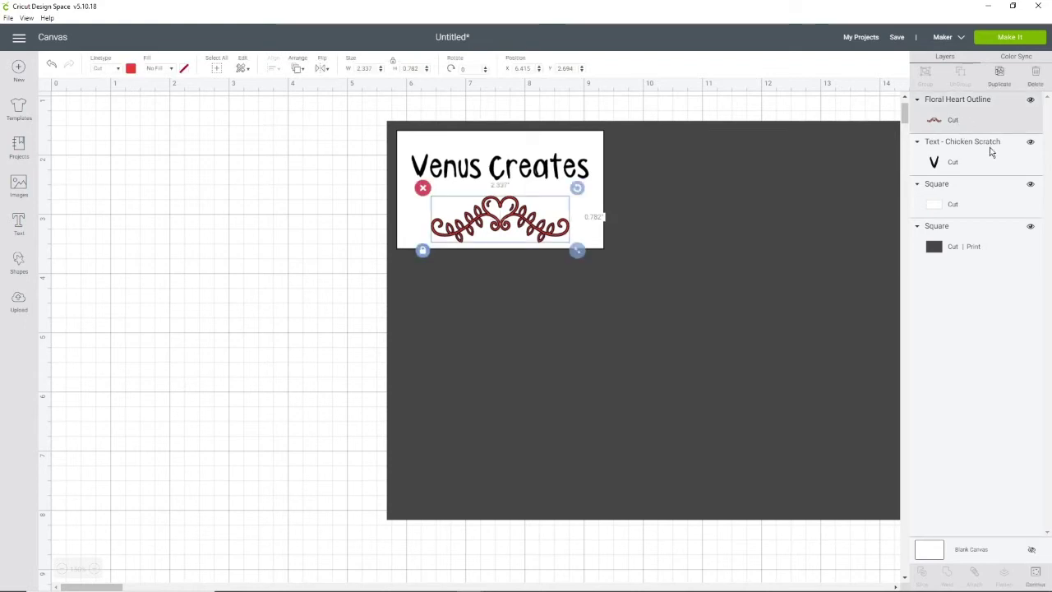
shift+click(996, 161)
shift+click(968, 204)
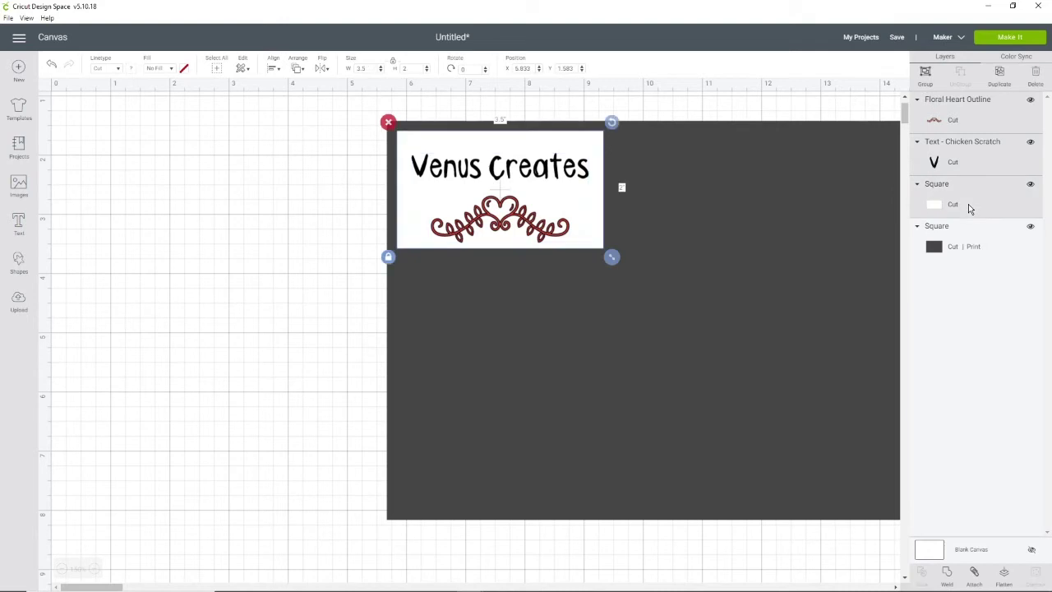
Step: Flatten the text, swirl and white card into one 3.5 × 2 inch print-then-cut layer
click(1004, 572)
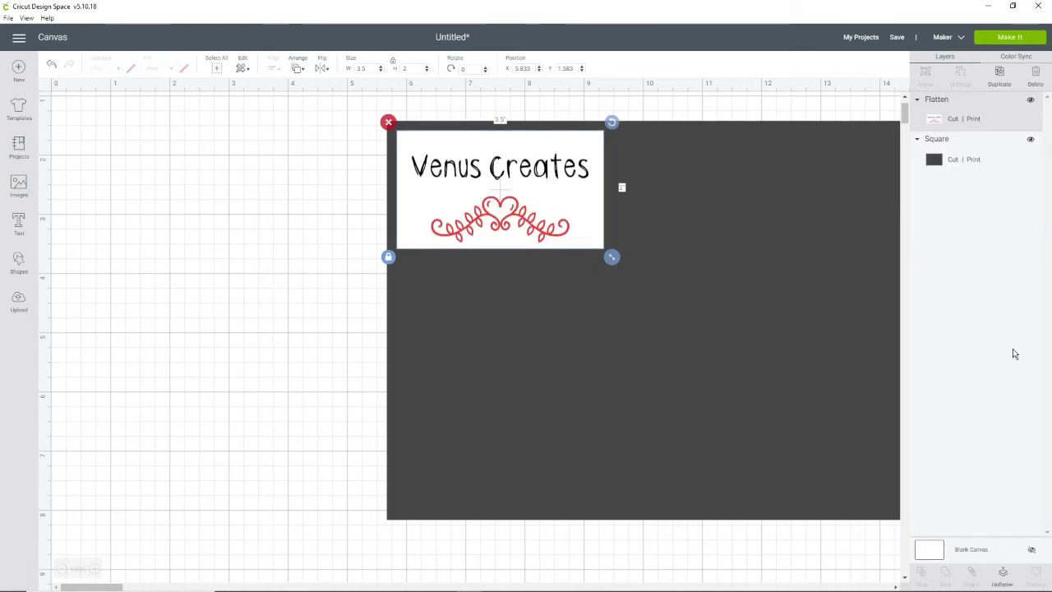
click(331, 249)
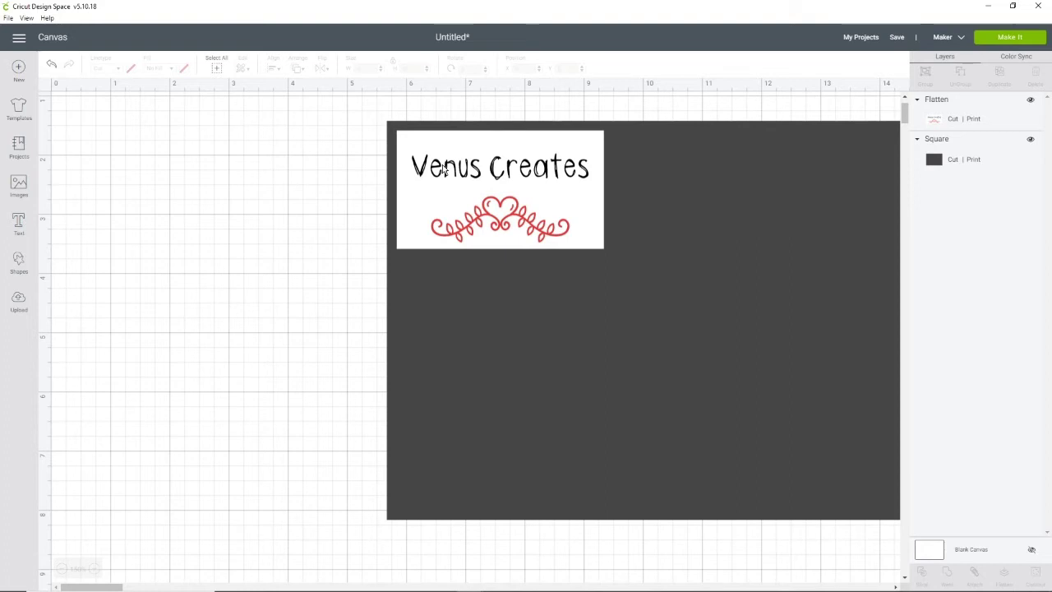
click(476, 177)
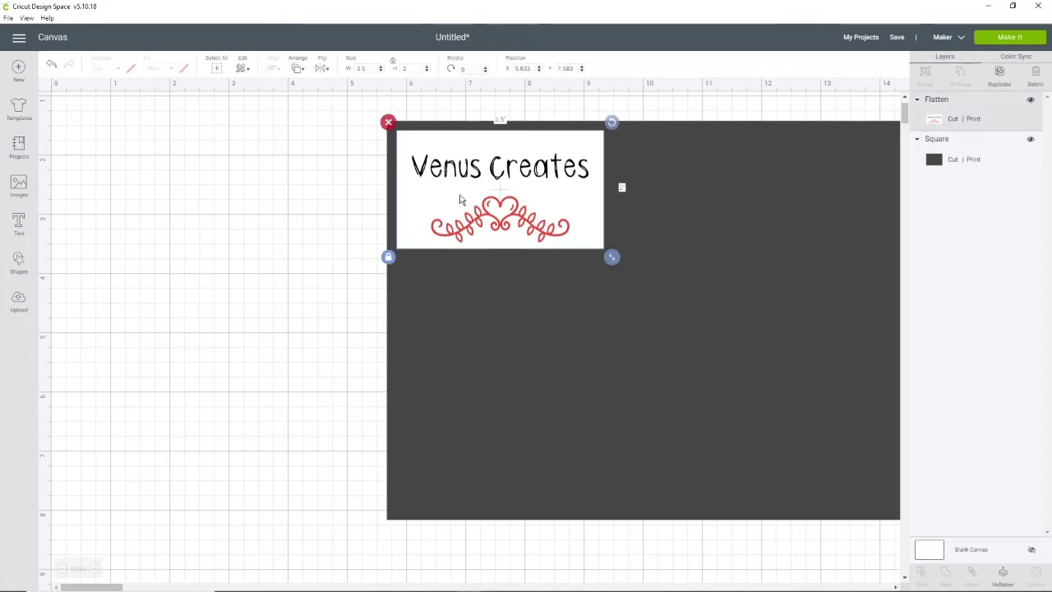
Step: Zoom out to show the dark background and reselect the flattened Venus Creates card
click(61, 569)
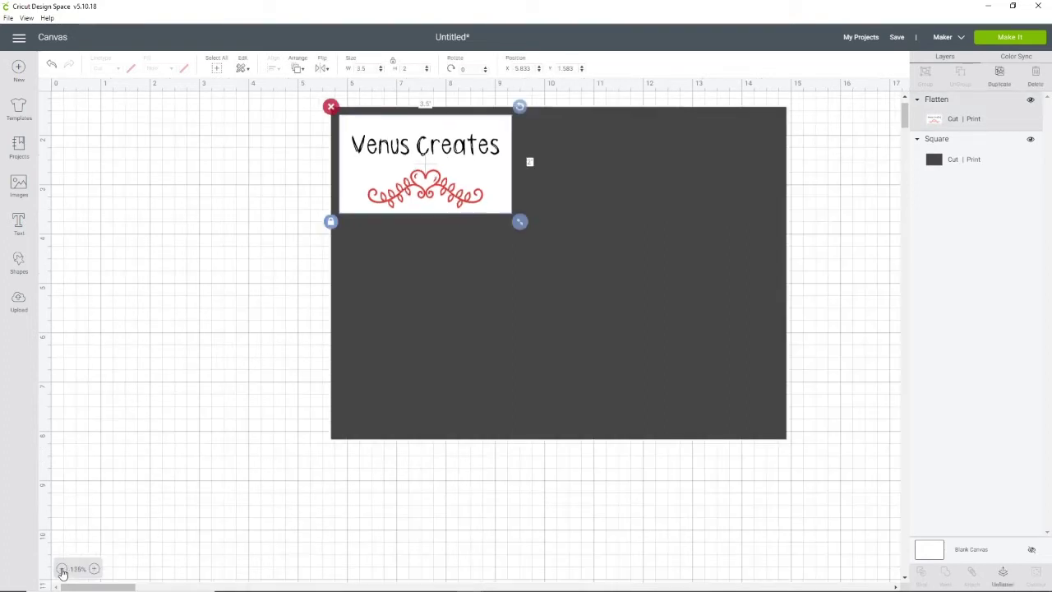
scroll(116, 569, up, 1)
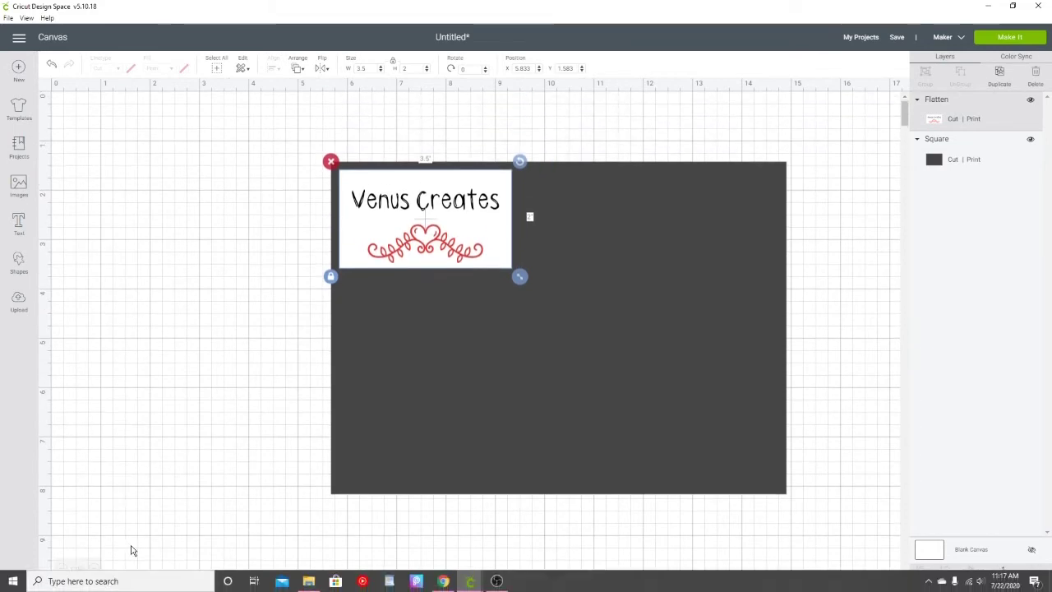
drag(113, 587, 122, 586)
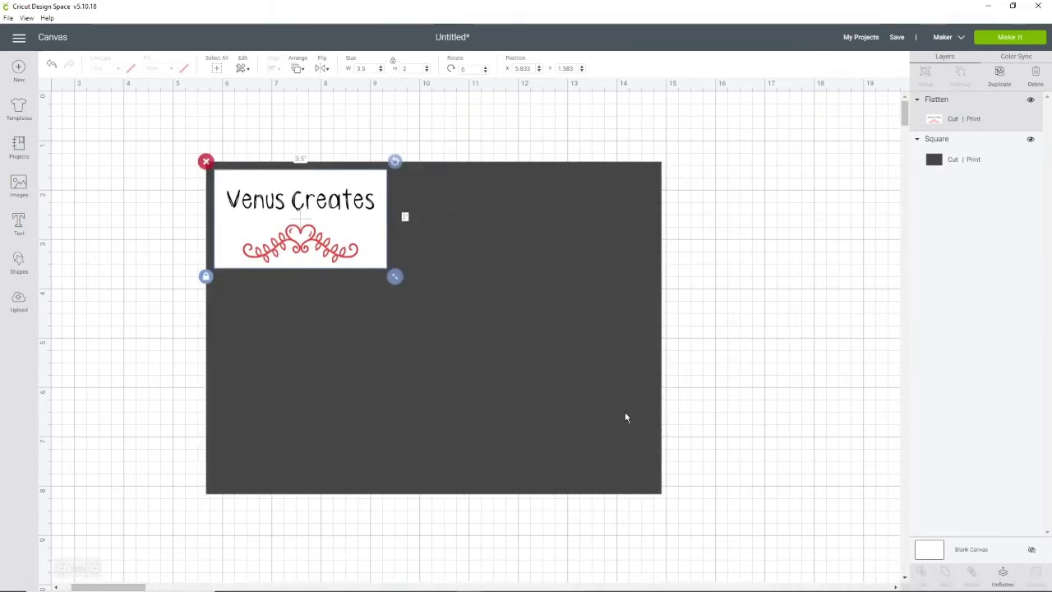
click(582, 322)
click(741, 269)
click(312, 222)
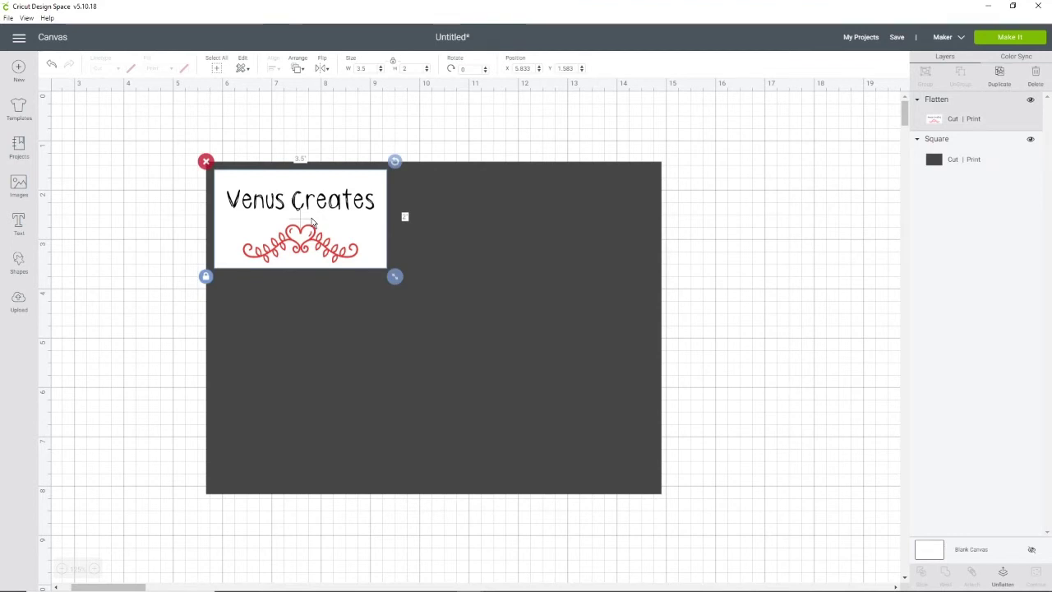
Step: Duplicate the flattened card and stack the copy below the original in the top-left corner
right_click(312, 222)
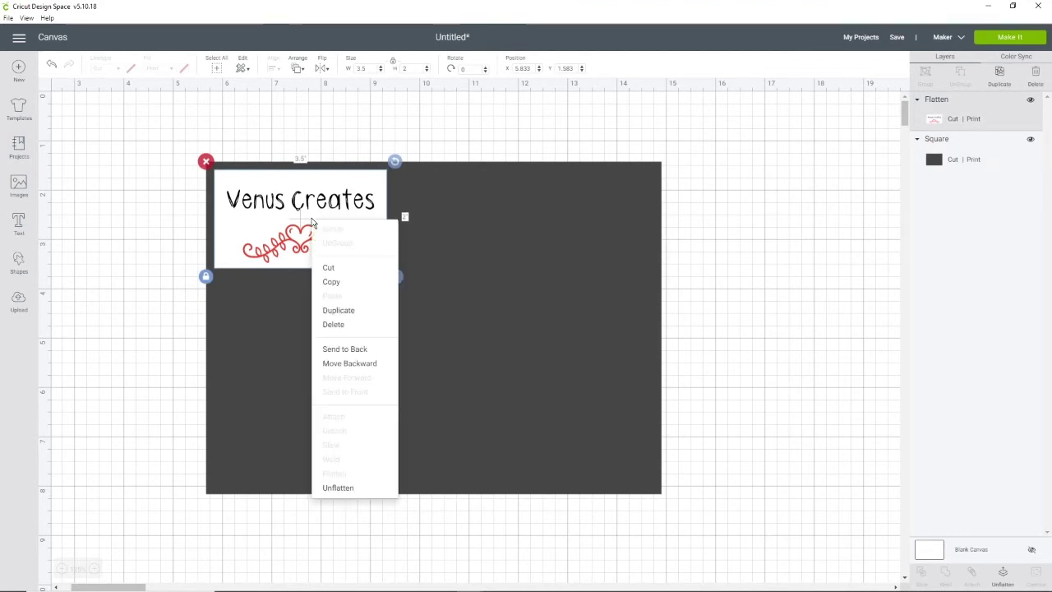
click(358, 314)
drag(321, 247, 295, 333)
click(294, 235)
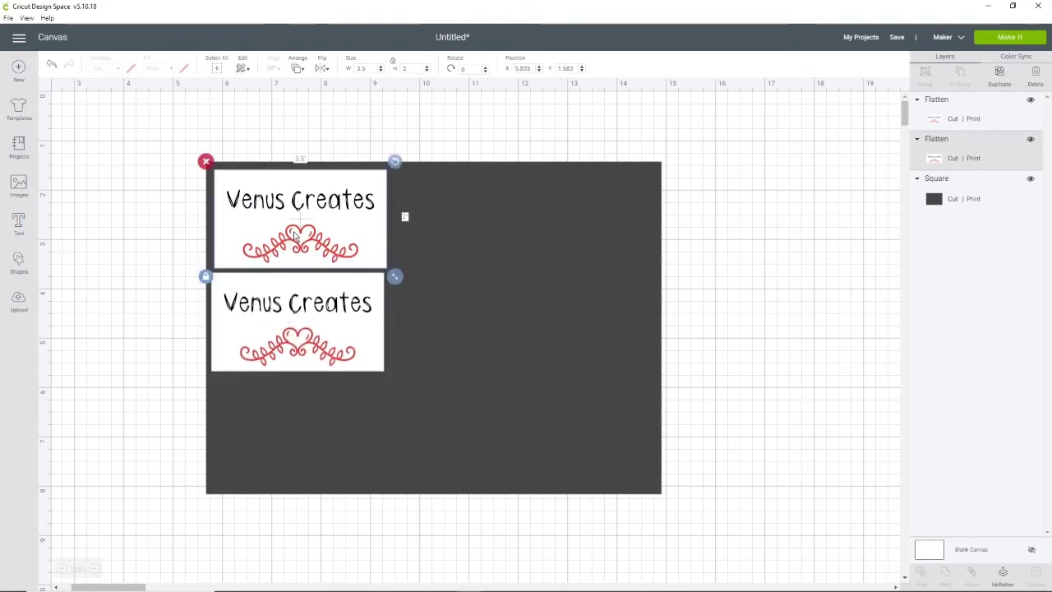
drag(294, 236, 292, 237)
click(291, 300)
Step: Reset the dark background's rotation to 0 and butt the lower card against the upper one
click(485, 246)
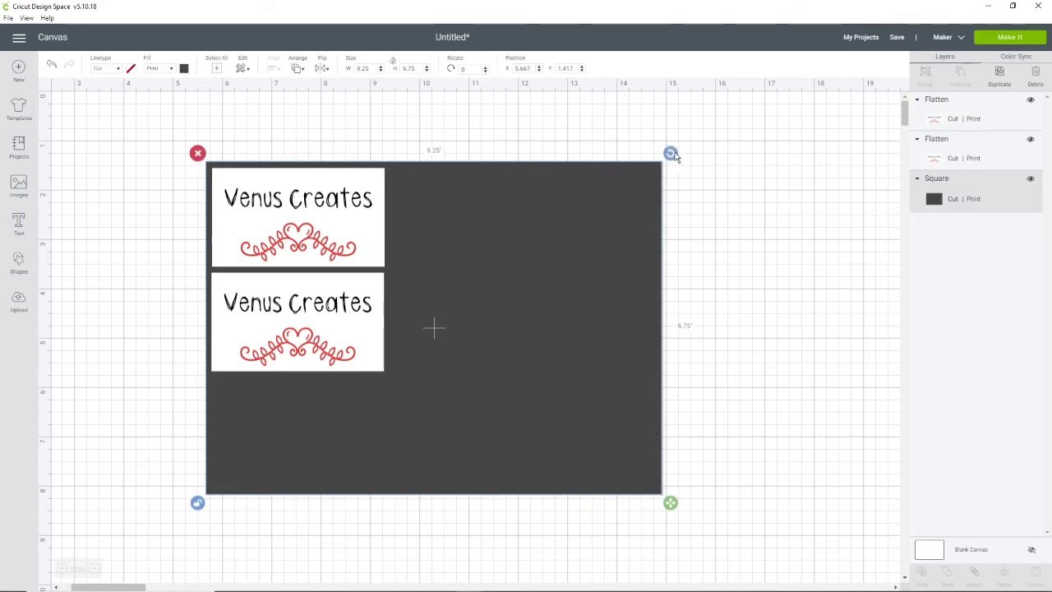
drag(670, 154, 579, 207)
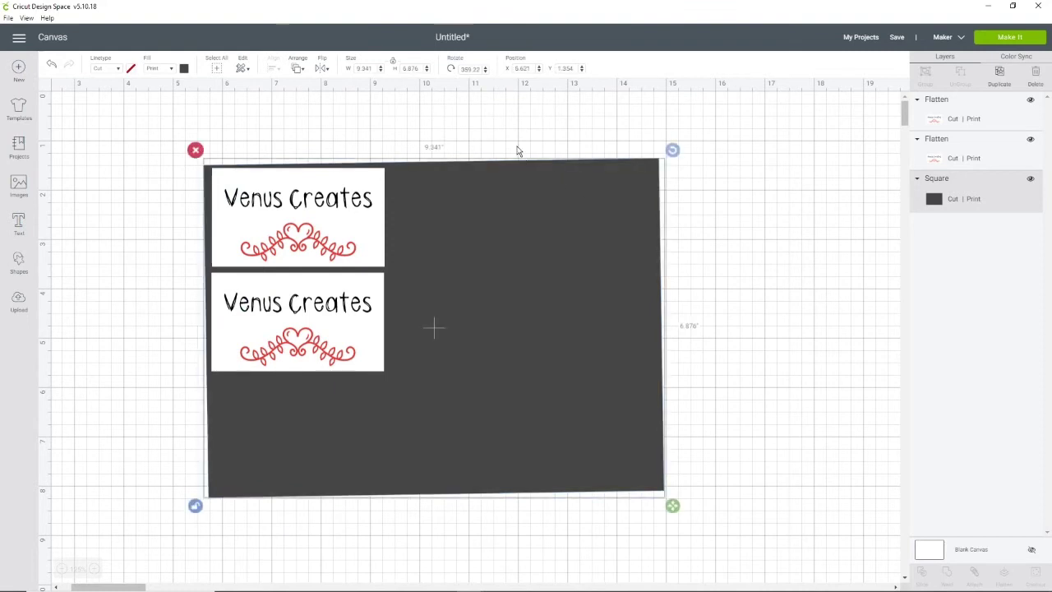
double_click(477, 68)
text(0)
key(Return)
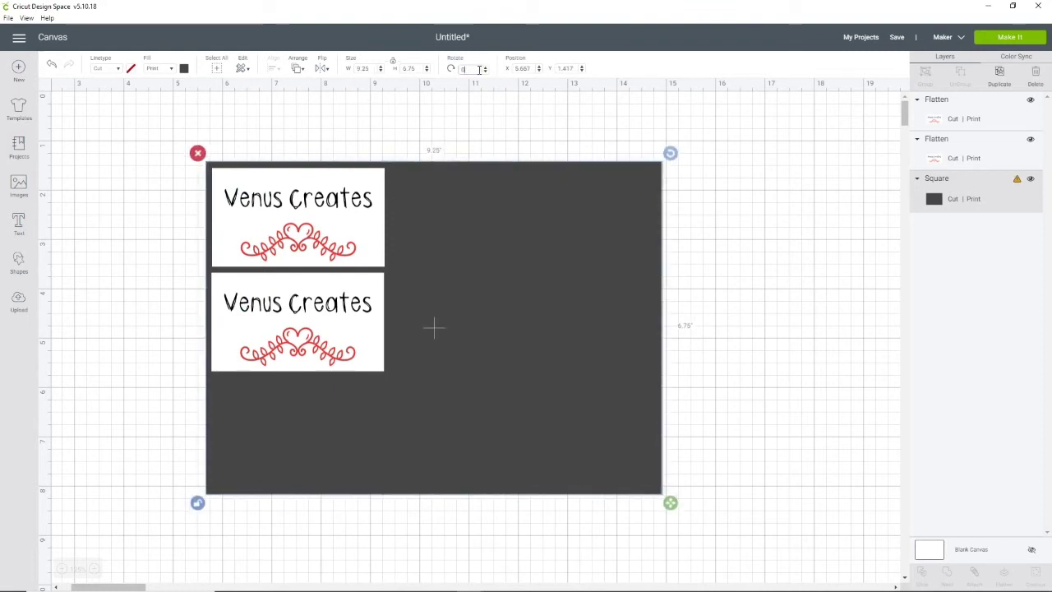
drag(313, 313, 300, 312)
click(131, 262)
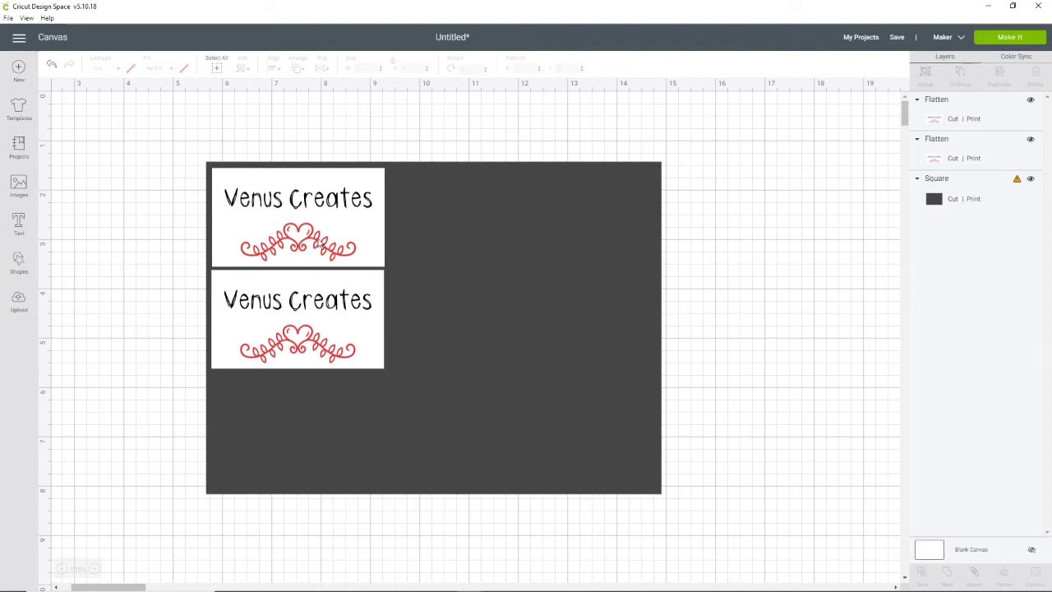
Step: Duplicate the lower card to add a third card at the bottom of the left column
click(327, 313)
click(169, 317)
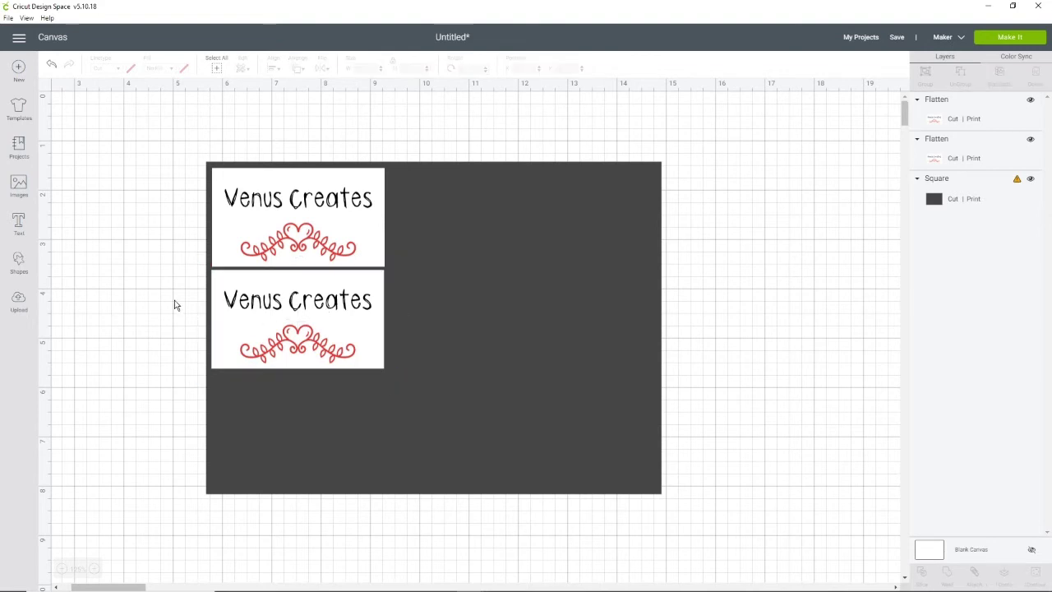
click(274, 304)
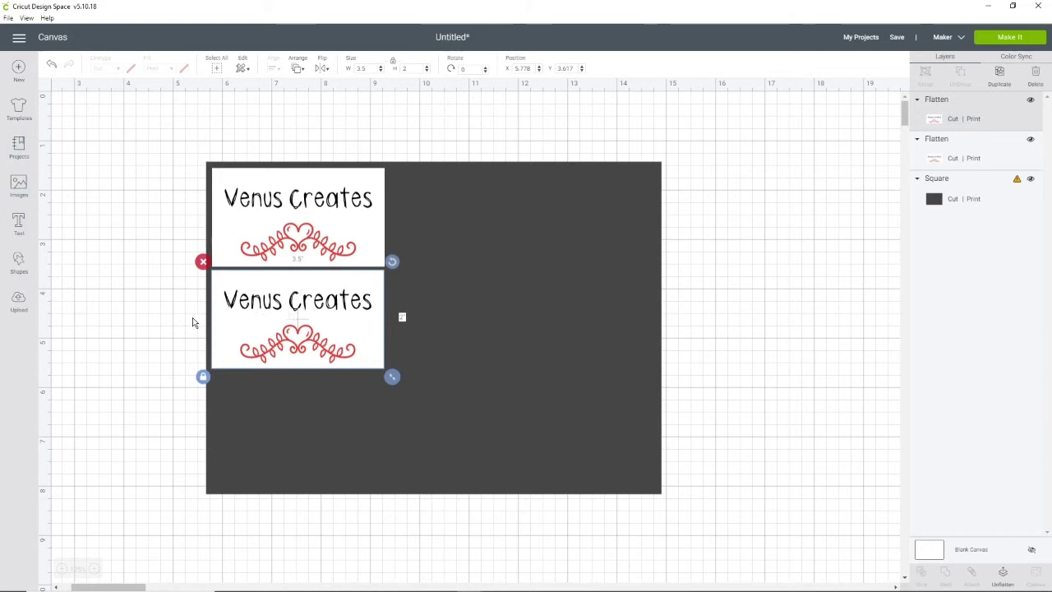
right_click(288, 318)
click(308, 263)
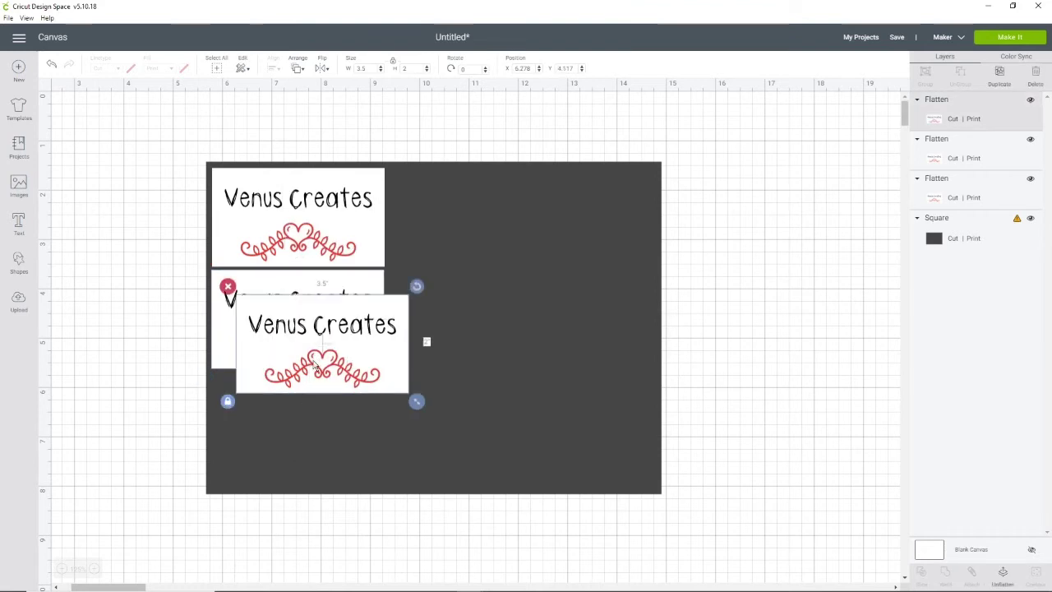
drag(313, 372, 289, 435)
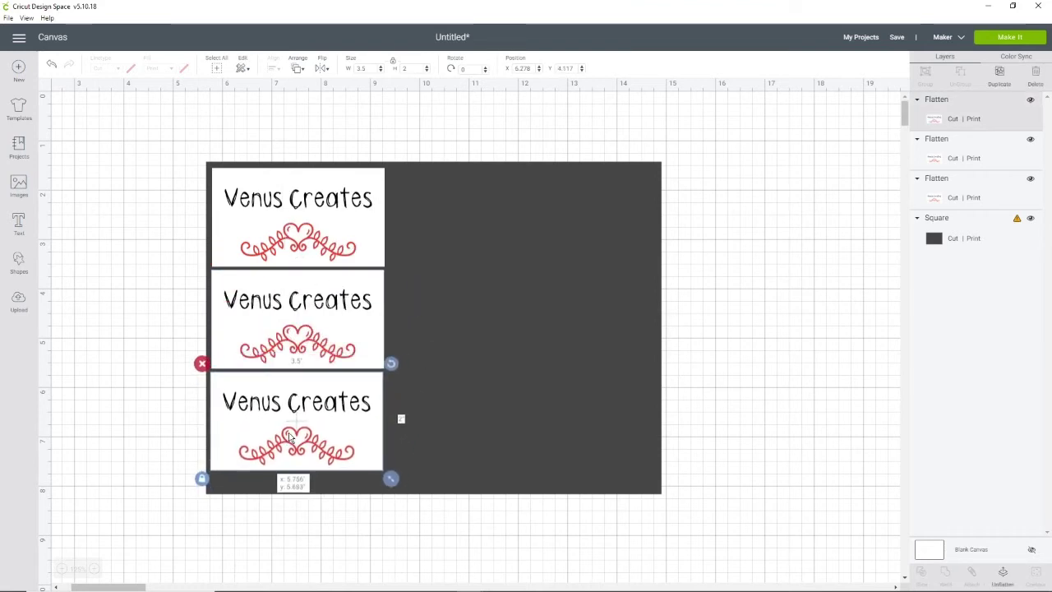
Step: Add a fourth card rotated to exactly 90° standing beside the left column
right_click(307, 428)
click(336, 377)
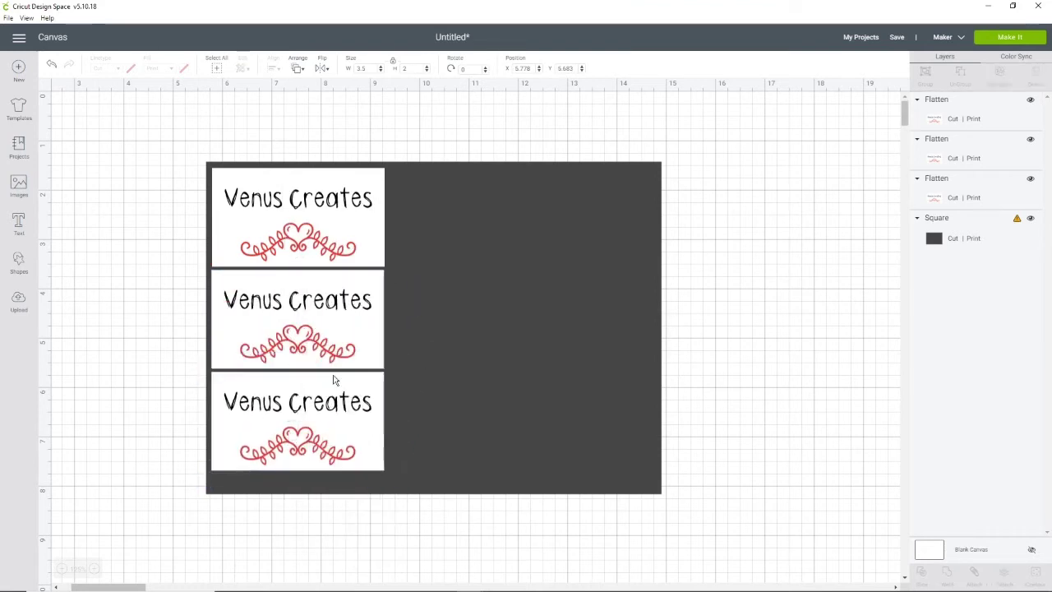
drag(296, 455, 456, 236)
drag(568, 160, 524, 304)
click(473, 70)
text(90)
key(Return)
drag(489, 214, 451, 248)
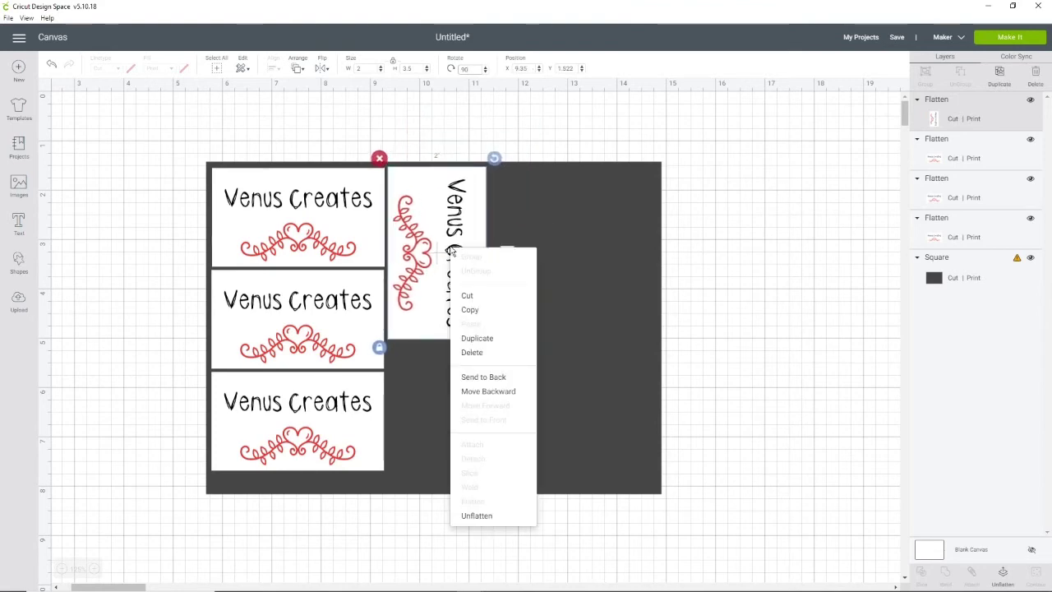
Step: Duplicate the top-left card into the background's top-right corner
click(333, 240)
right_click(330, 239)
click(361, 327)
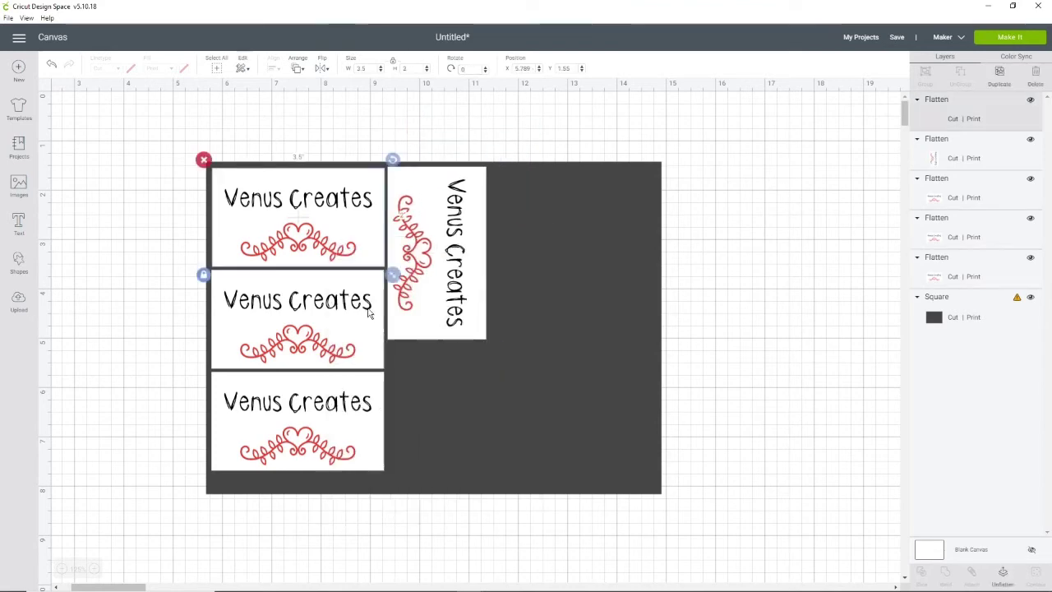
drag(368, 309, 541, 234)
click(553, 294)
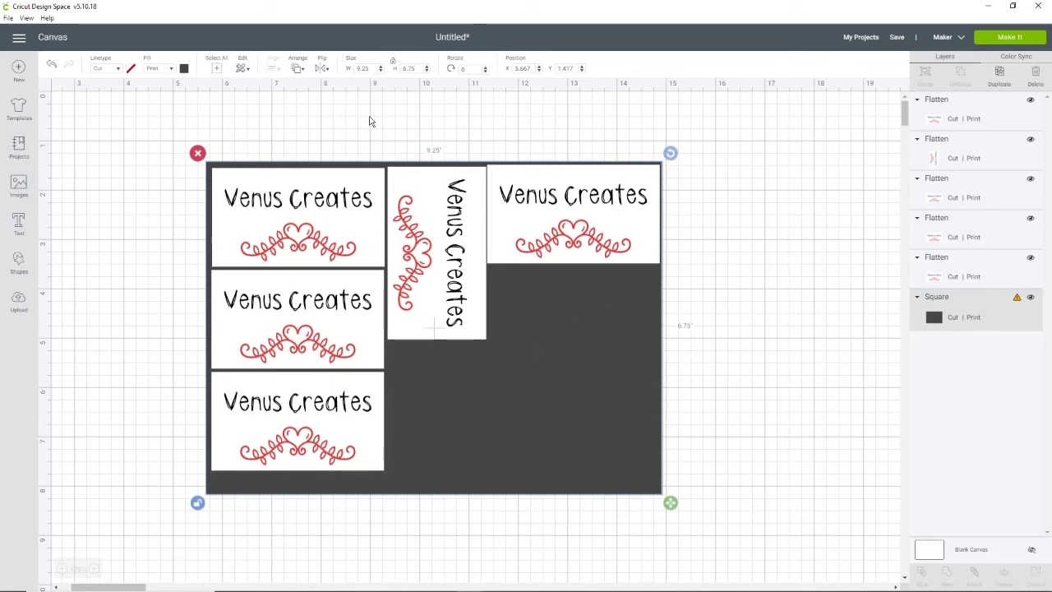
Step: Duplicate the top-right card twice to build the right-hand column
right_click(549, 218)
click(575, 305)
drag(558, 254, 548, 415)
right_click(554, 331)
click(575, 279)
Step: Duplicate the vertical card, then delete the extra vertical copy
click(432, 401)
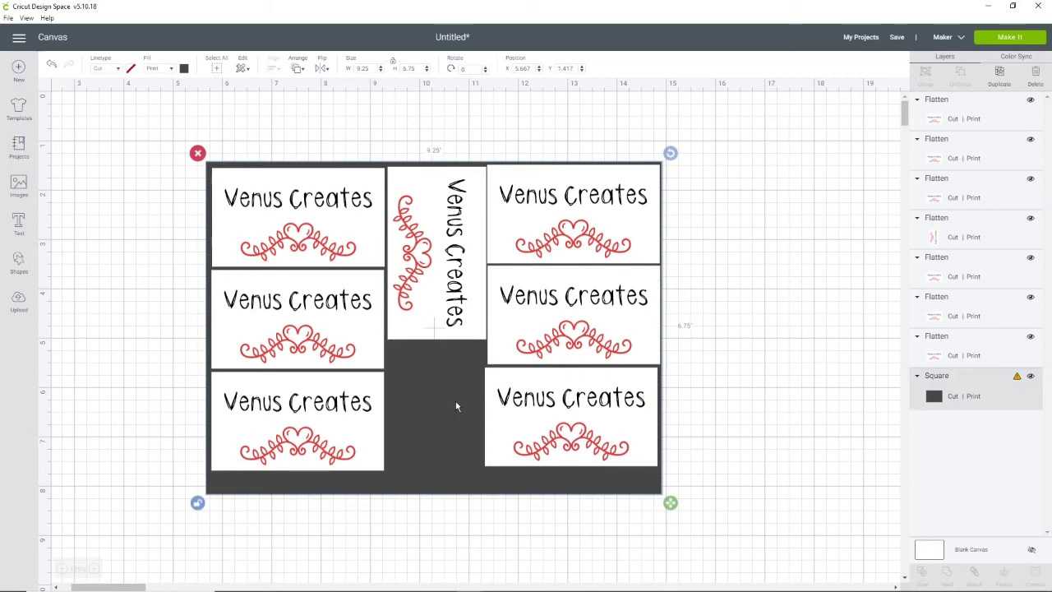
click(452, 323)
right_click(453, 322)
click(471, 270)
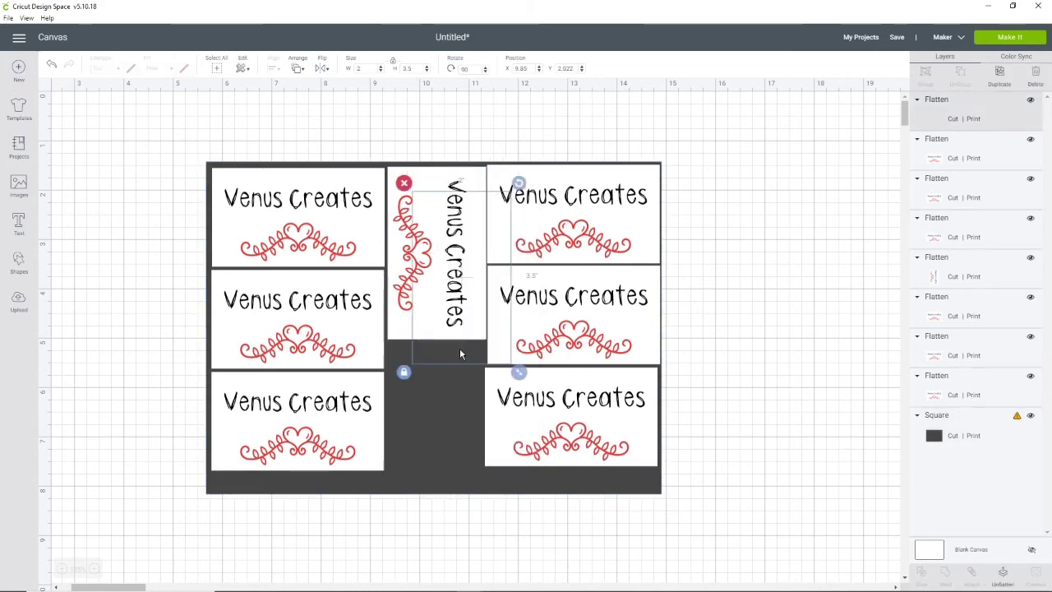
drag(460, 344, 450, 474)
mouse_move(492, 521)
mouse_down()
mouse_move(474, 488)
mouse_move(489, 508)
mouse_up()
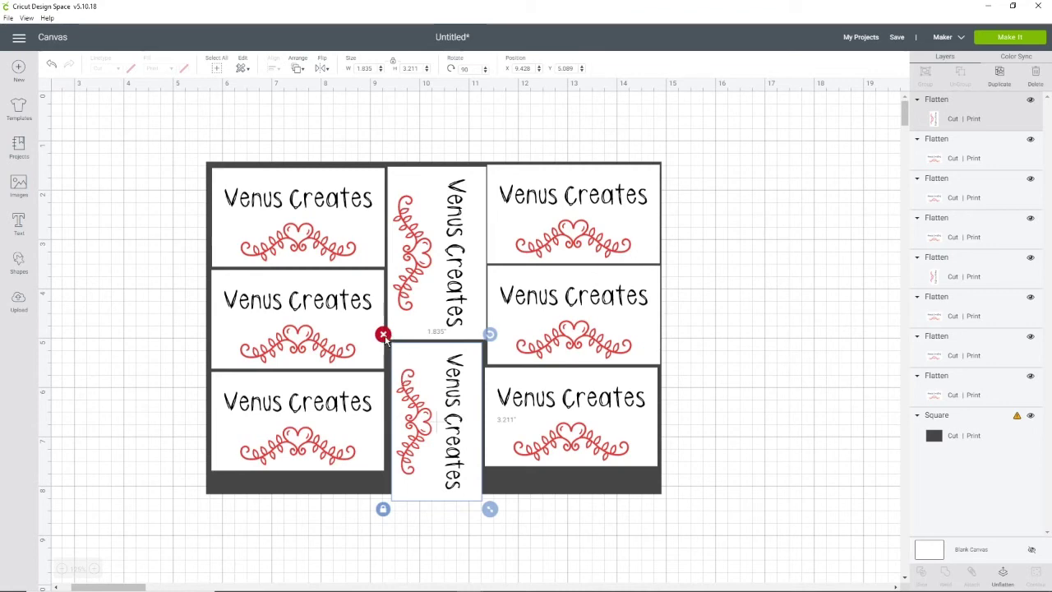
click(383, 335)
Step: Rotate the top-right card and shift it and the horizontal card down-left
drag(554, 419, 456, 419)
click(552, 239)
drag(668, 158, 630, 305)
drag(563, 217, 526, 261)
drag(599, 362, 562, 421)
Step: Return the rotated card to 0° and move it into the top-right slot
click(588, 179)
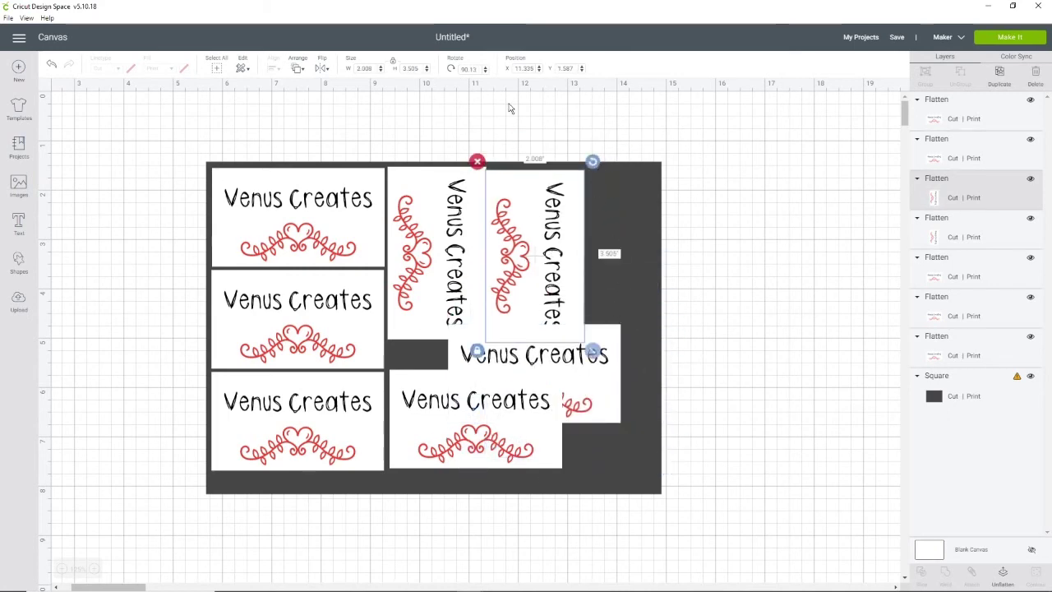
double_click(473, 69)
text(0)
key(Return)
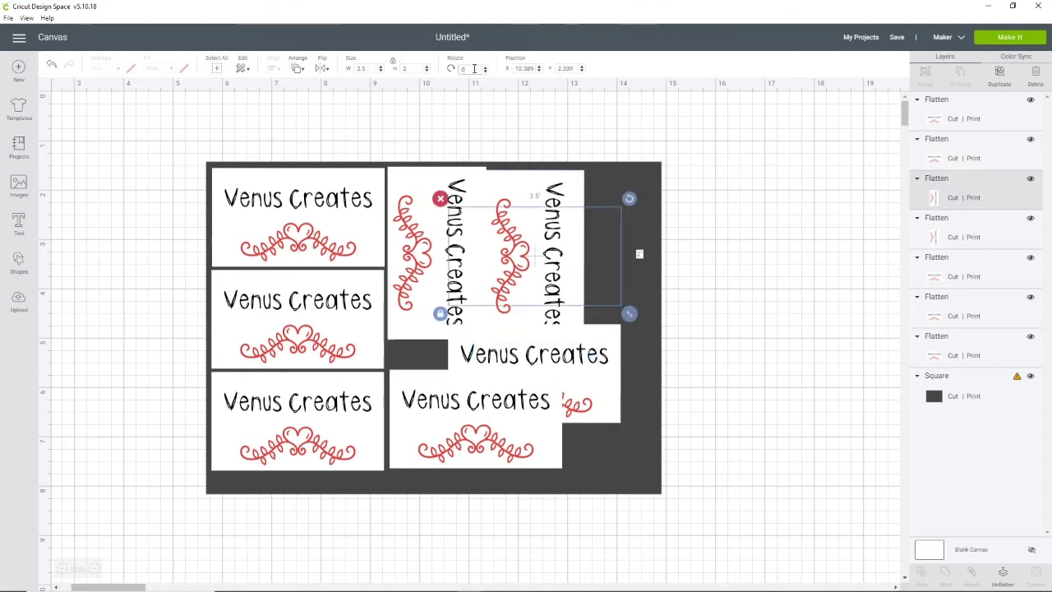
drag(509, 272, 548, 228)
Step: Place one card below the top-right card and another at the bottom centre
drag(525, 351, 553, 297)
drag(475, 433, 521, 439)
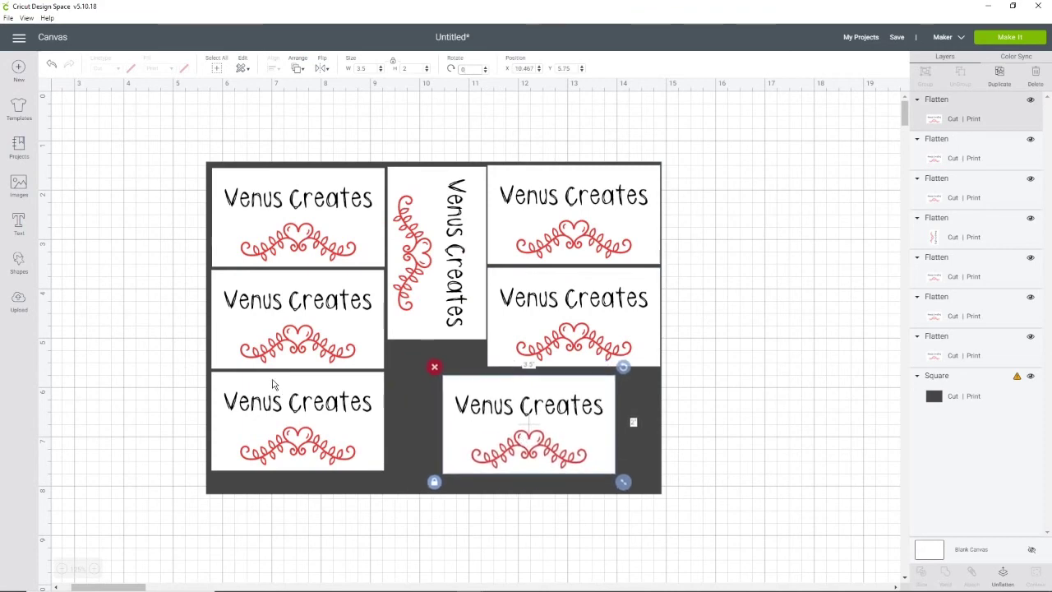
click(324, 550)
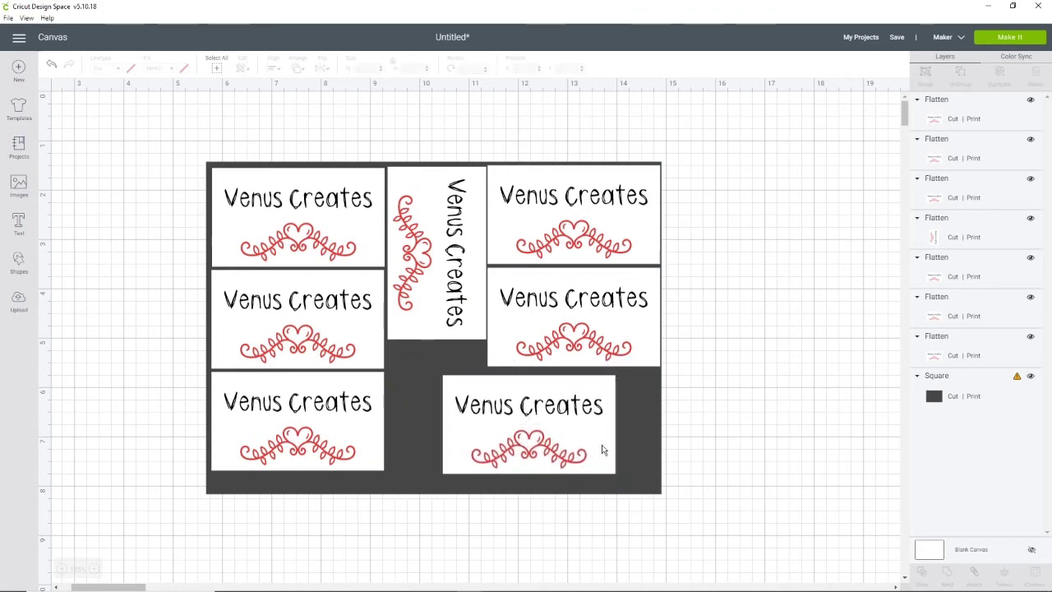
click(649, 406)
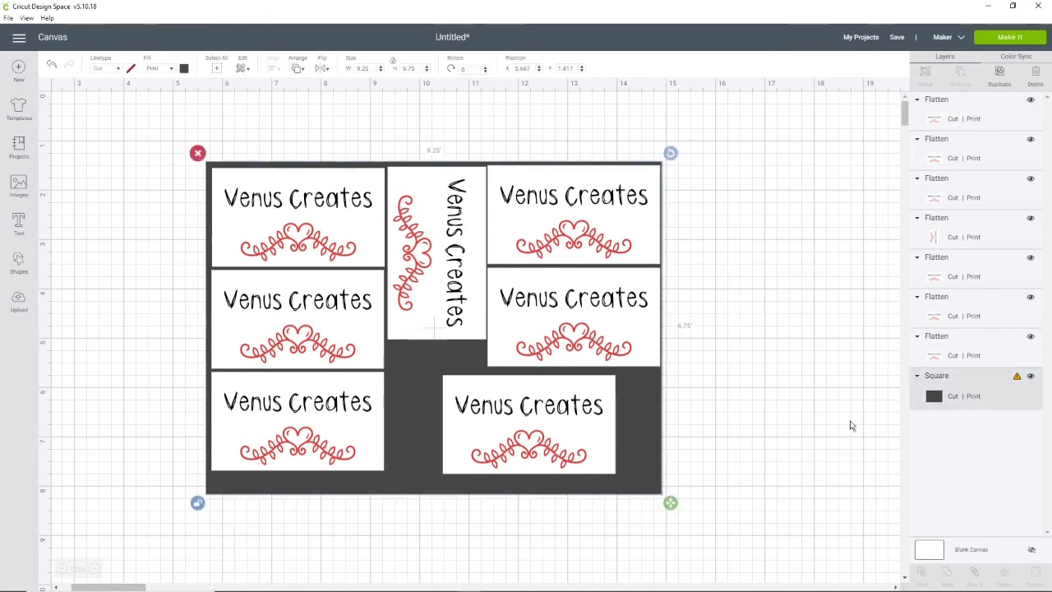
Step: Hide the dark Square background layer and box-select all seven cards
mouse_move(1016, 378)
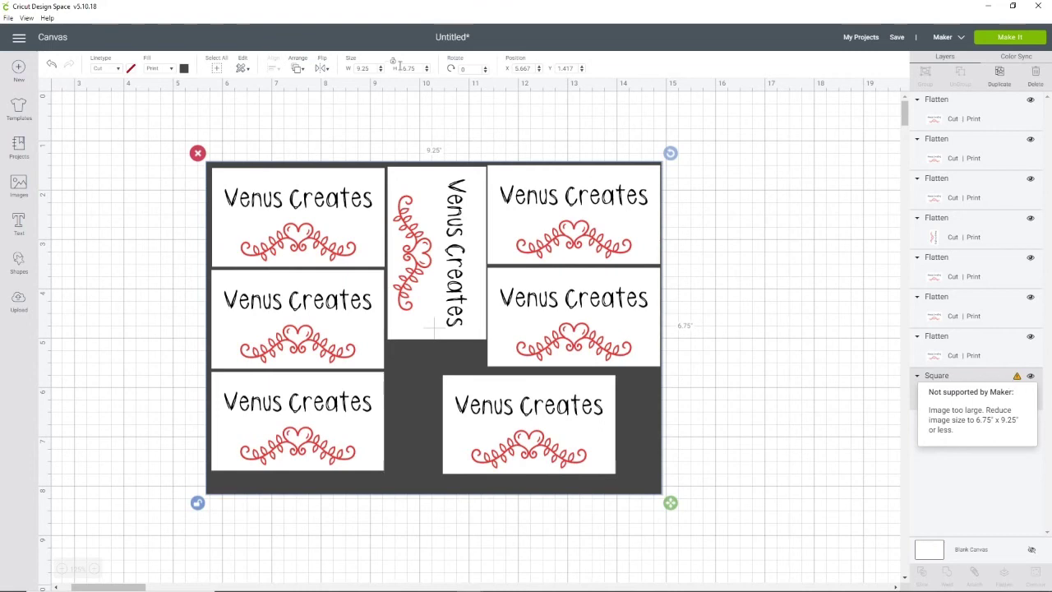
click(726, 340)
click(989, 398)
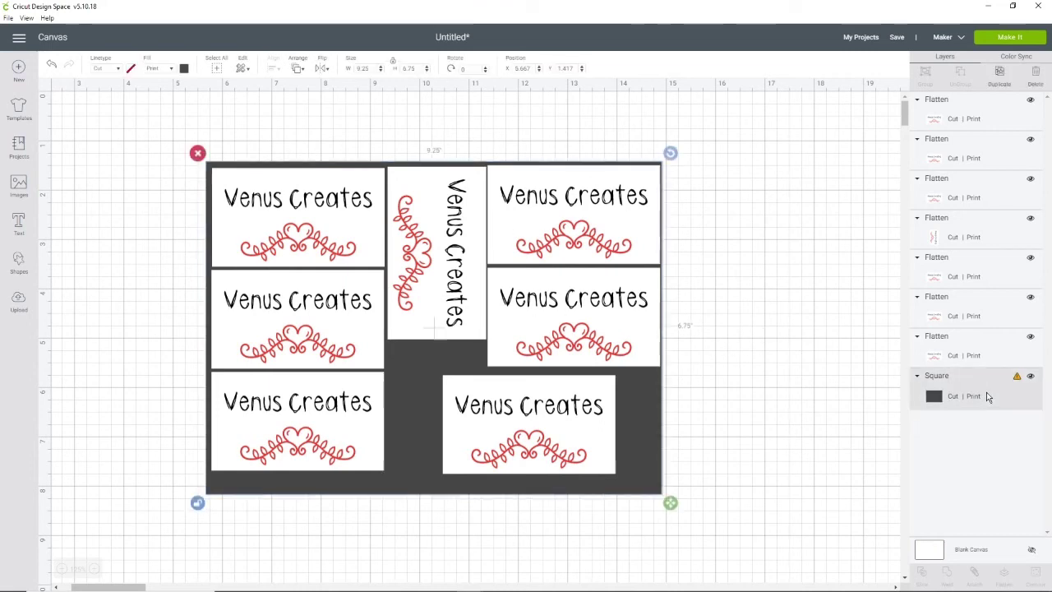
click(1030, 378)
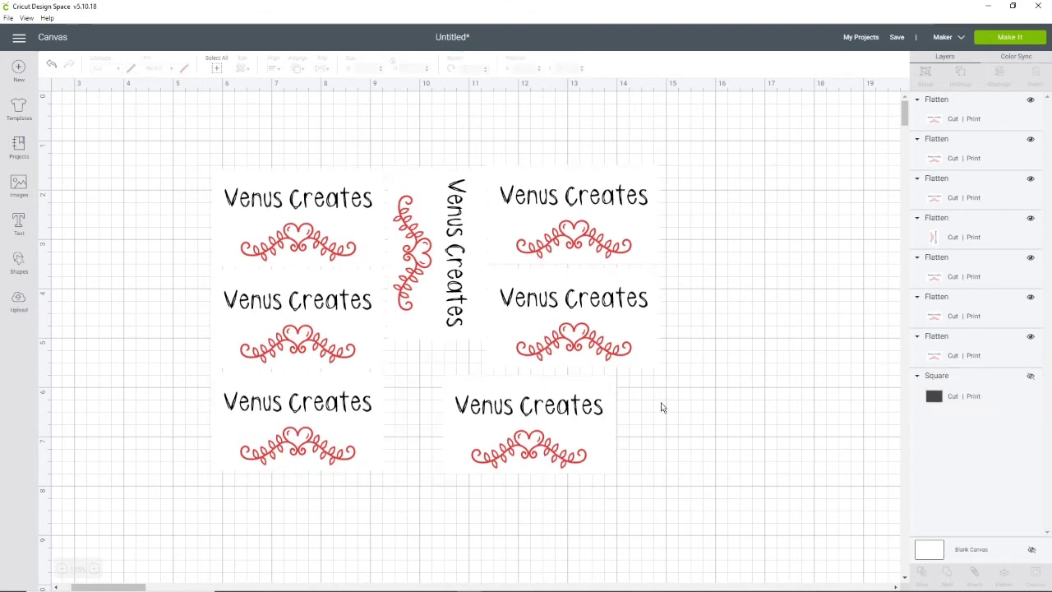
drag(164, 133, 711, 511)
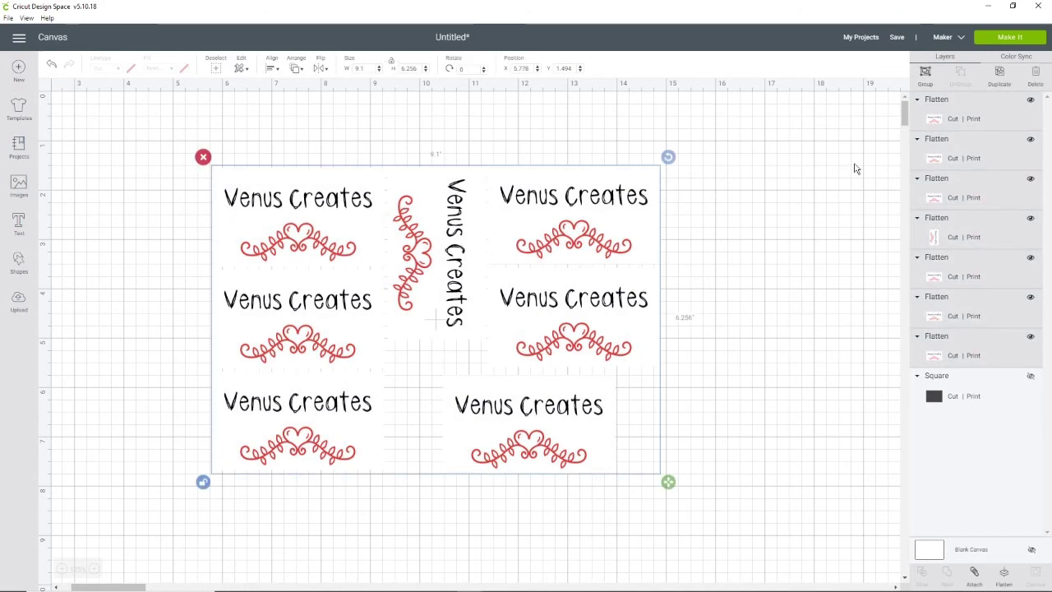
Step: Flatten the seven cards into one layer and shift the set slightly up-left
click(1004, 578)
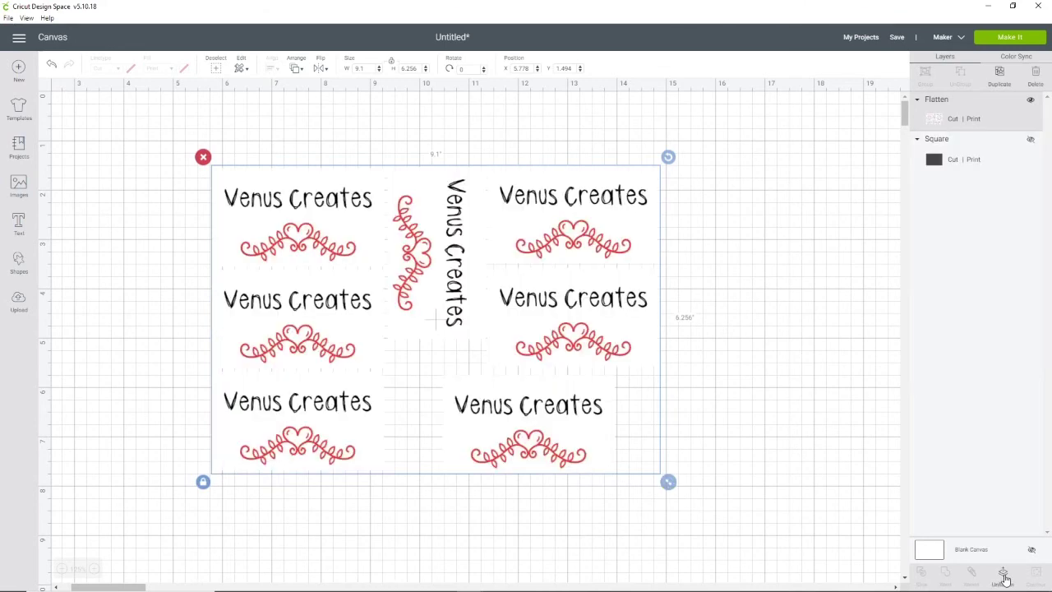
drag(533, 225, 547, 199)
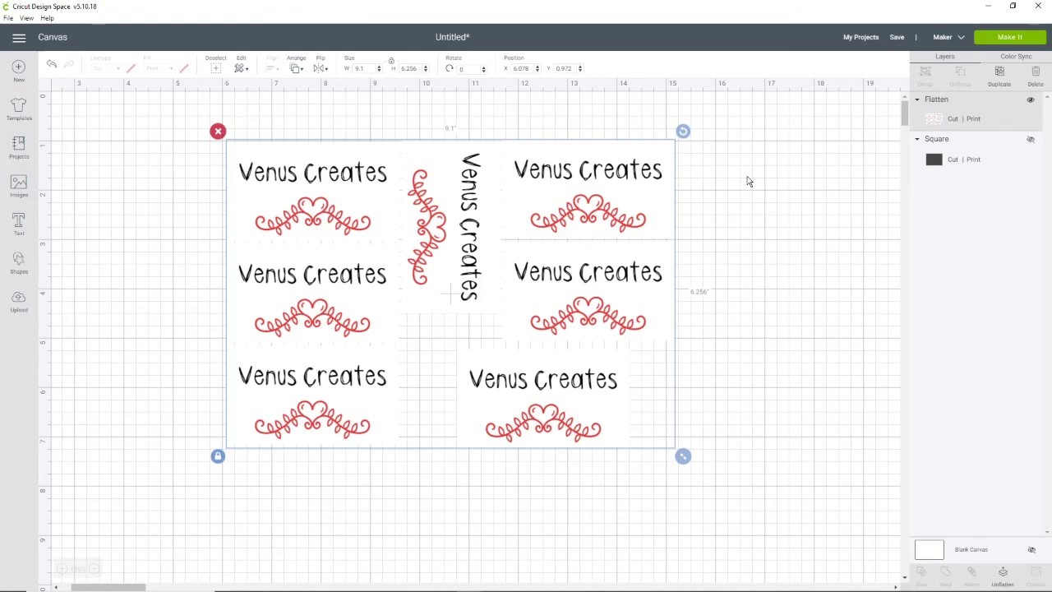
Step: Send the seven flattened business cards to Make It for sorting onto one Print/Cut mat
click(1019, 37)
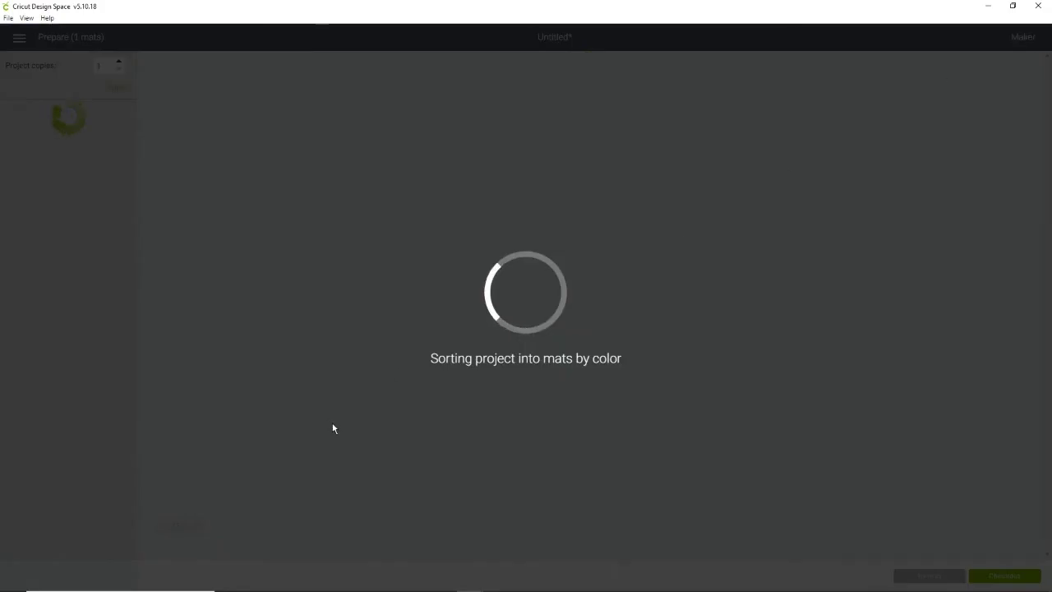